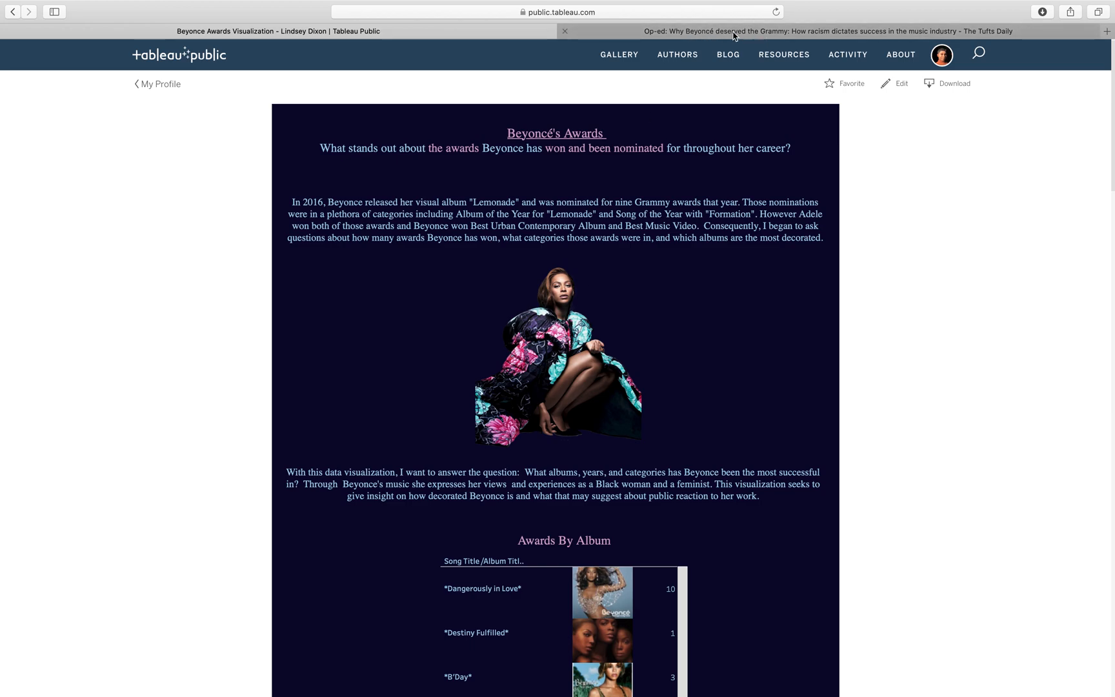
Scroll through the published Beyoncé awards visualization to review its charts and descriptions.
scroll(914, 334, down, 10)
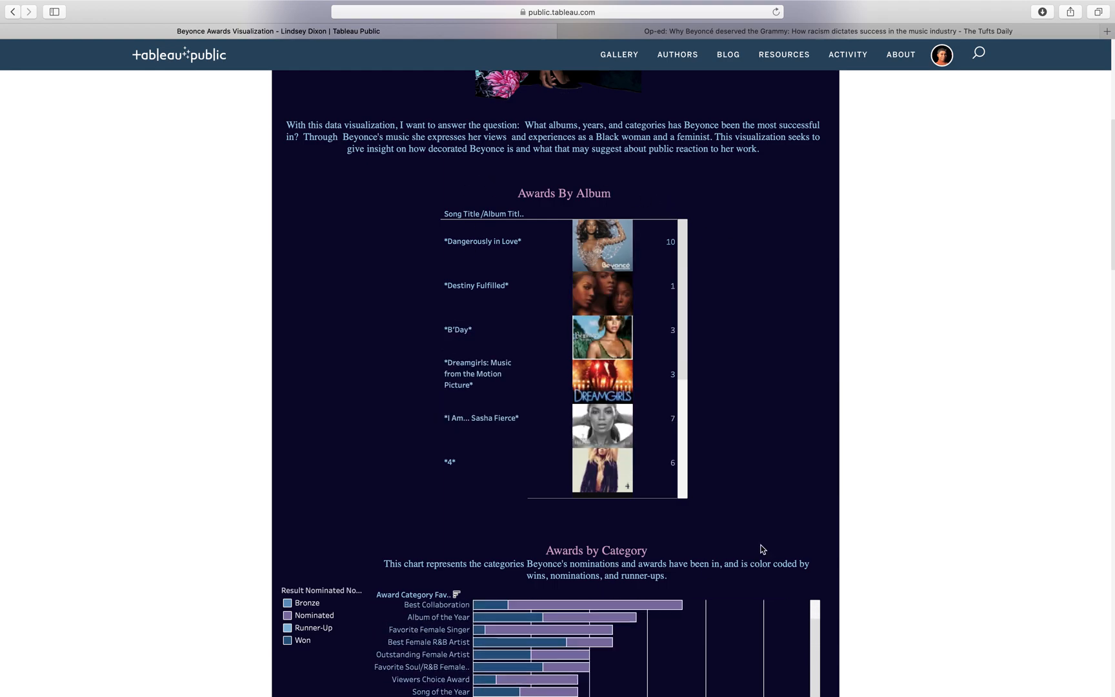
scroll(909, 380, down, 2)
scroll(913, 371, down, 5)
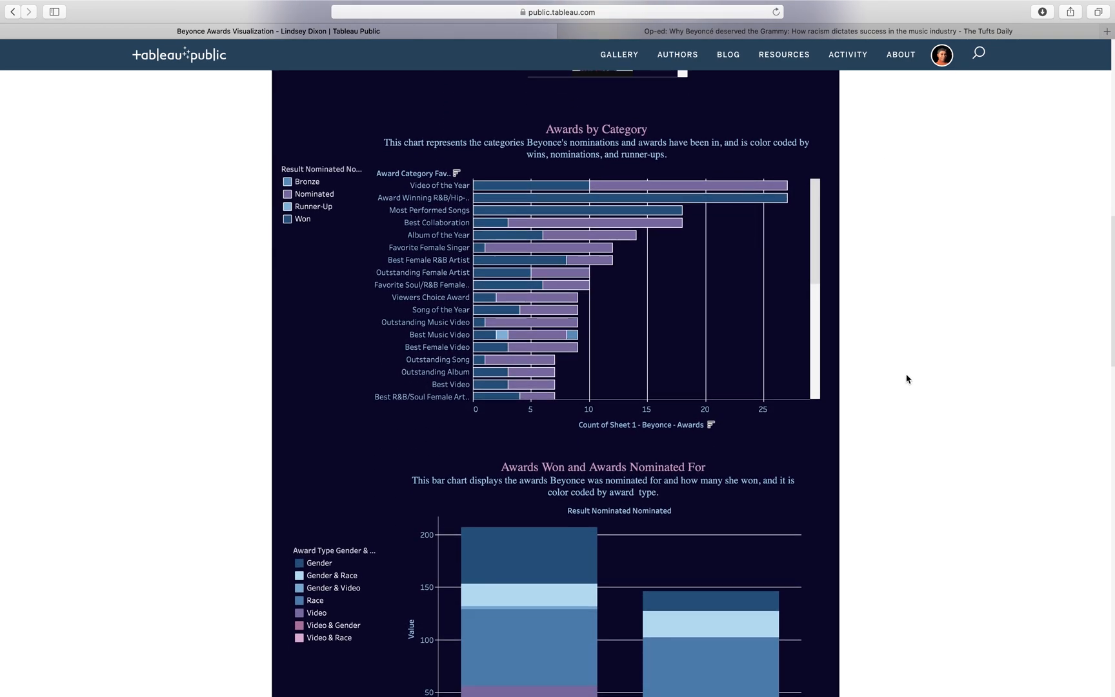
scroll(906, 379, down, 5)
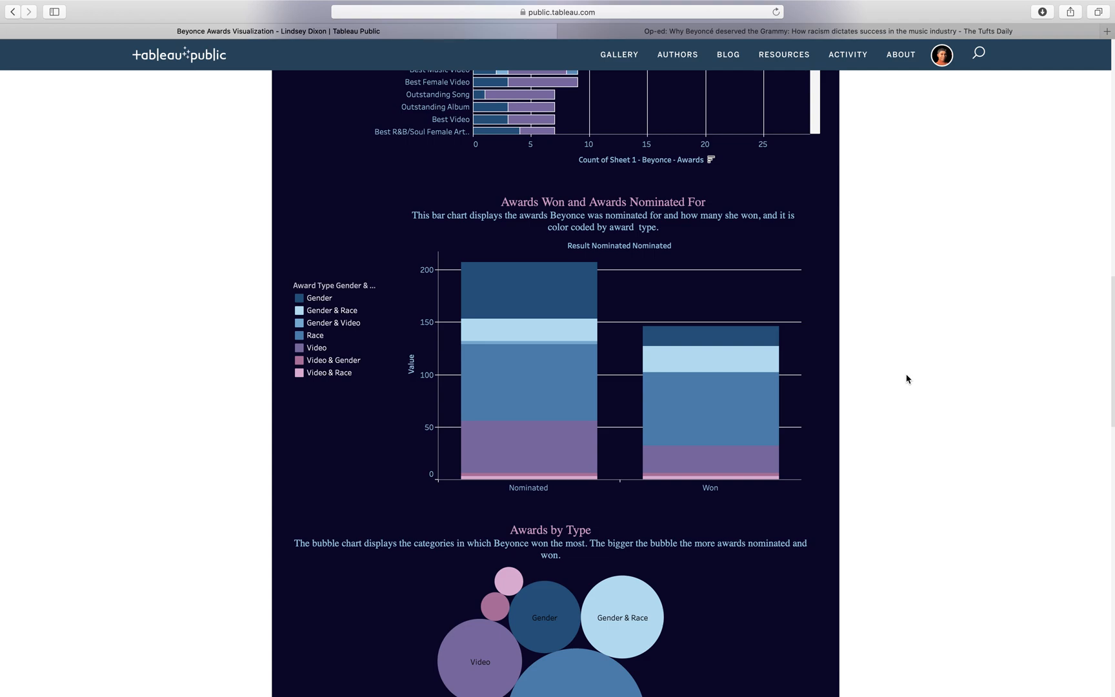
scroll(896, 413, down, 5)
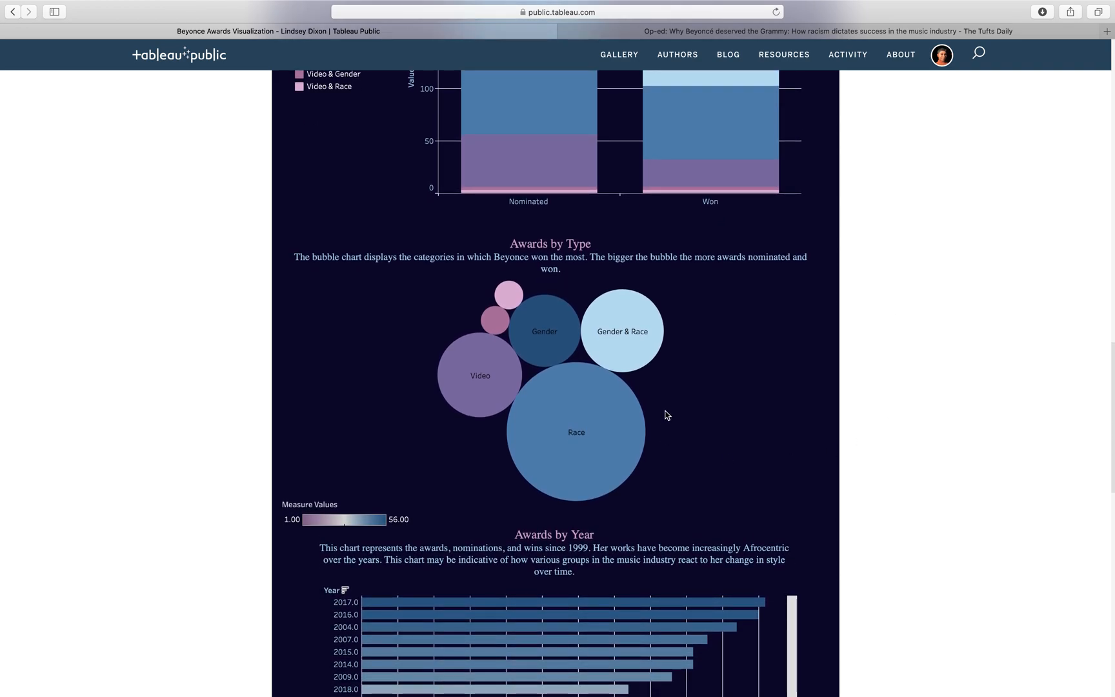
scroll(700, 426, down, 6)
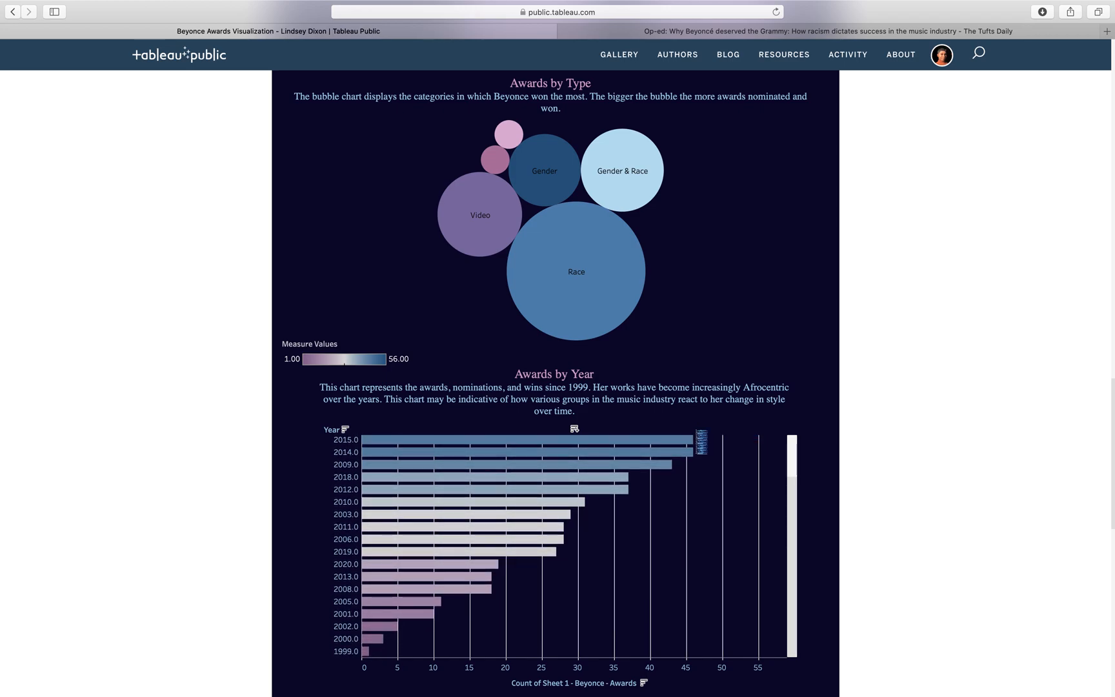
scroll(684, 465, down, 10)
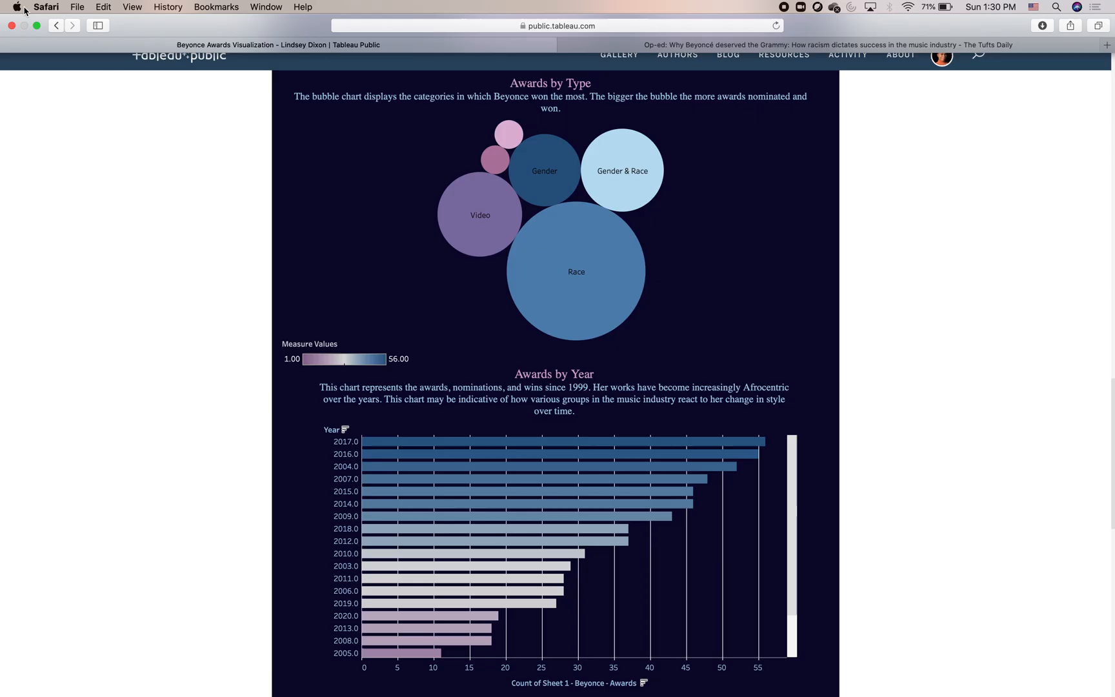
Switch to Tableau Public and connect to the Microsoft Excel file Beyonce - Awards EXCEL.
click(38, 25)
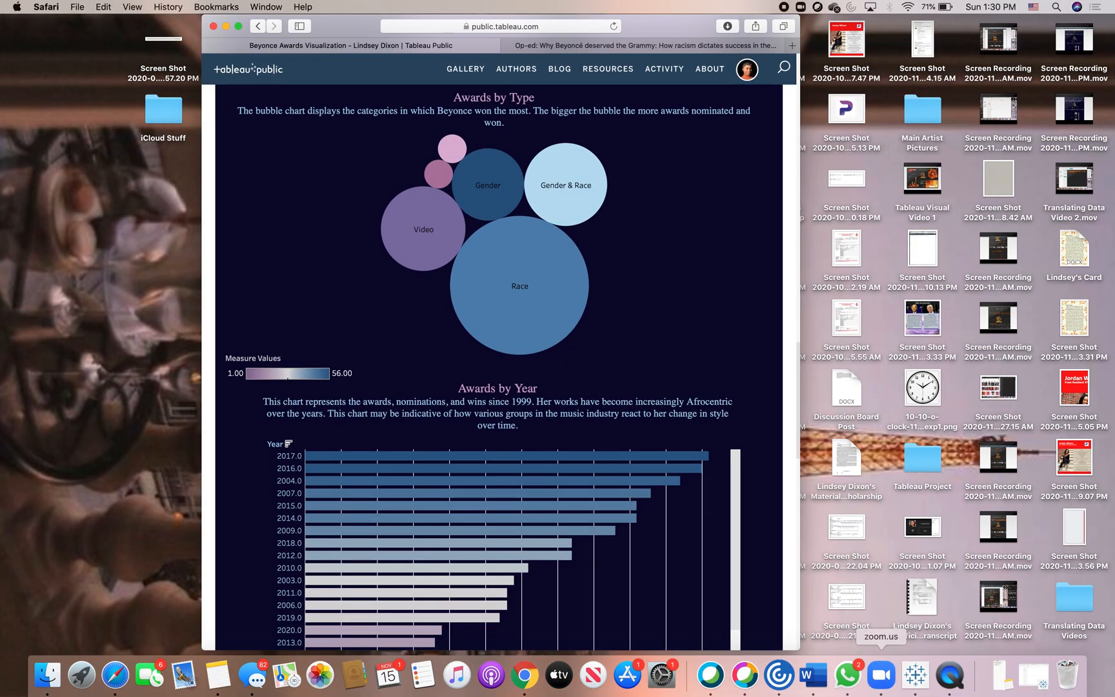
click(1034, 678)
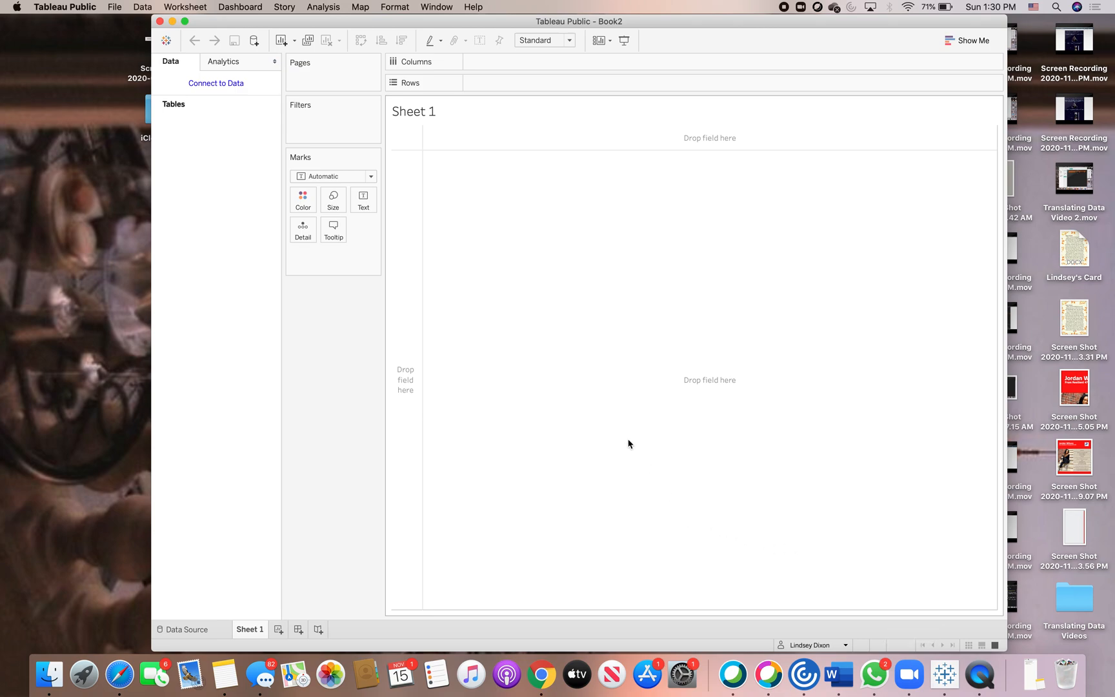
click(232, 84)
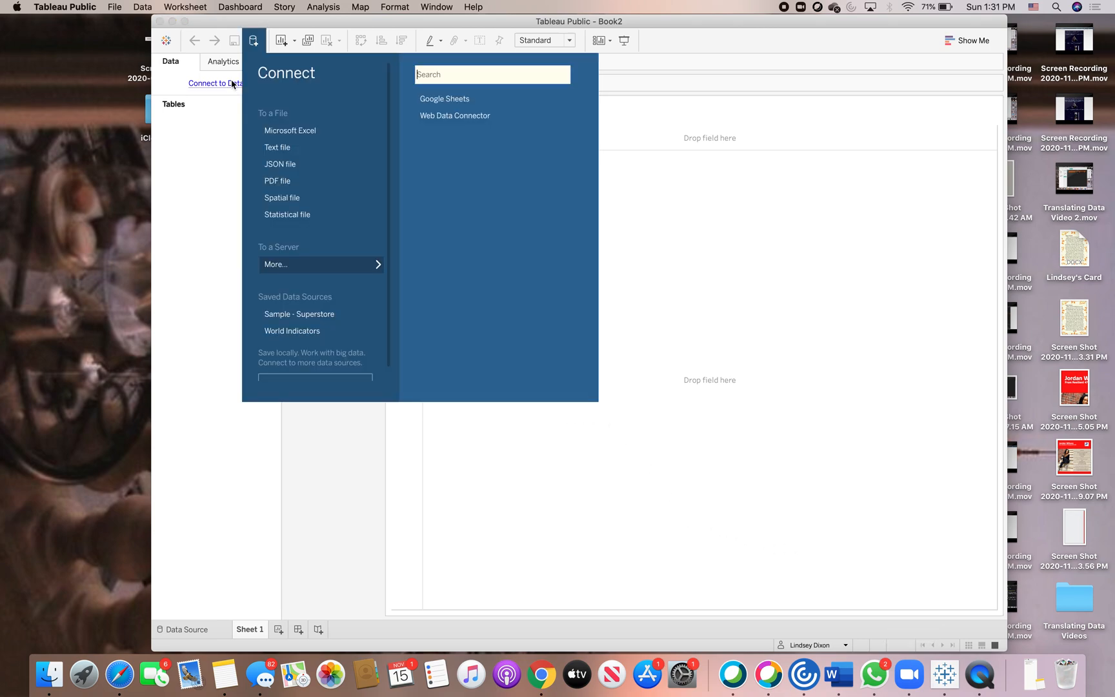
click(319, 133)
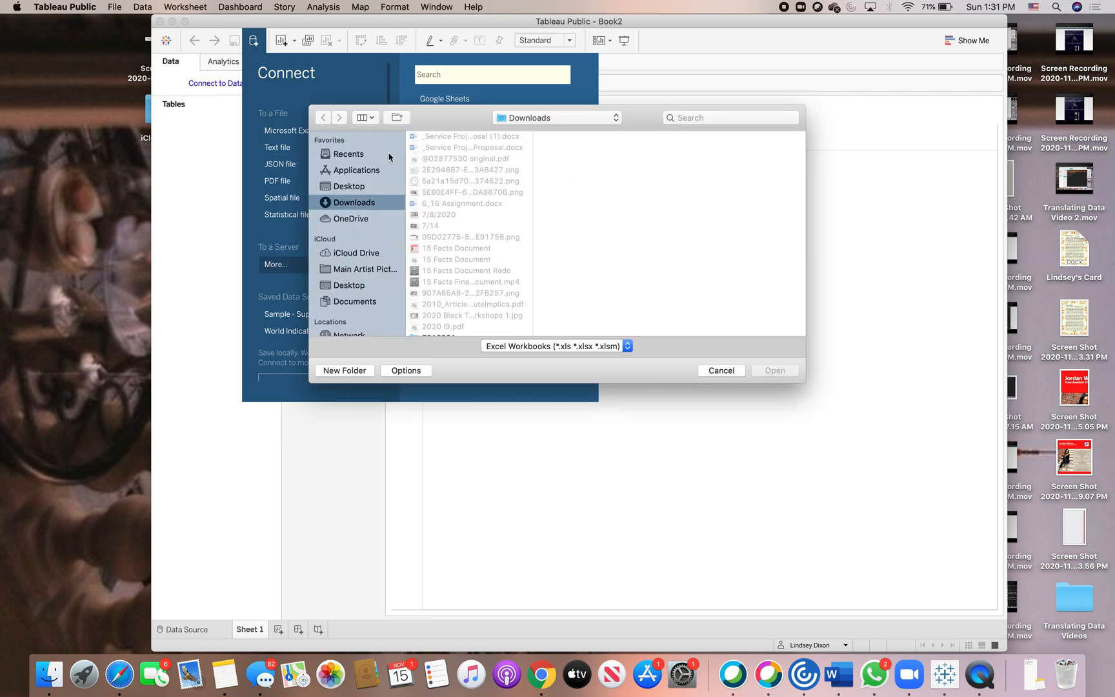
click(381, 156)
click(742, 117)
text(Beyonce)
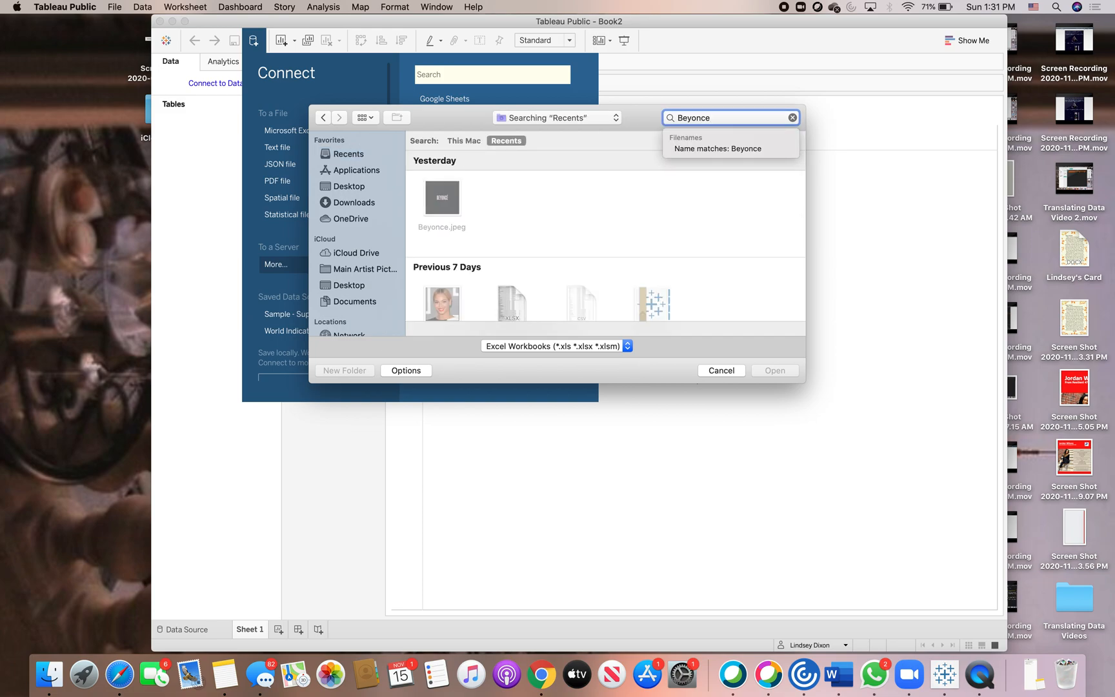
click(516, 258)
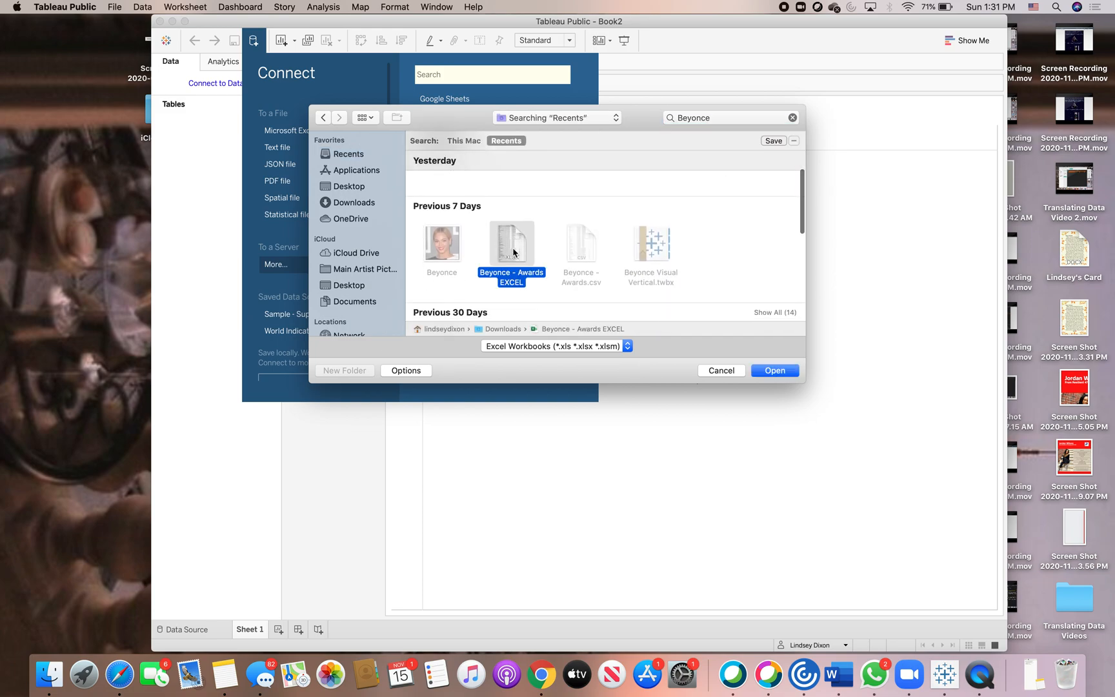
click(780, 372)
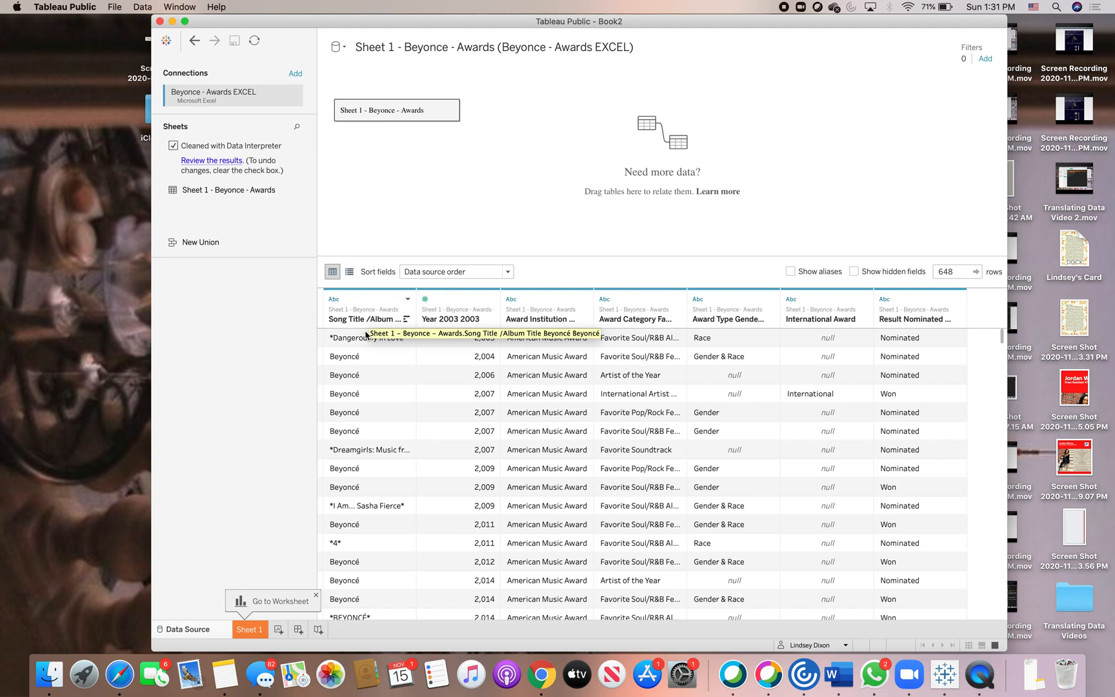
Rename the year column to Year and change its data type to String.
click(491, 299)
click(514, 313)
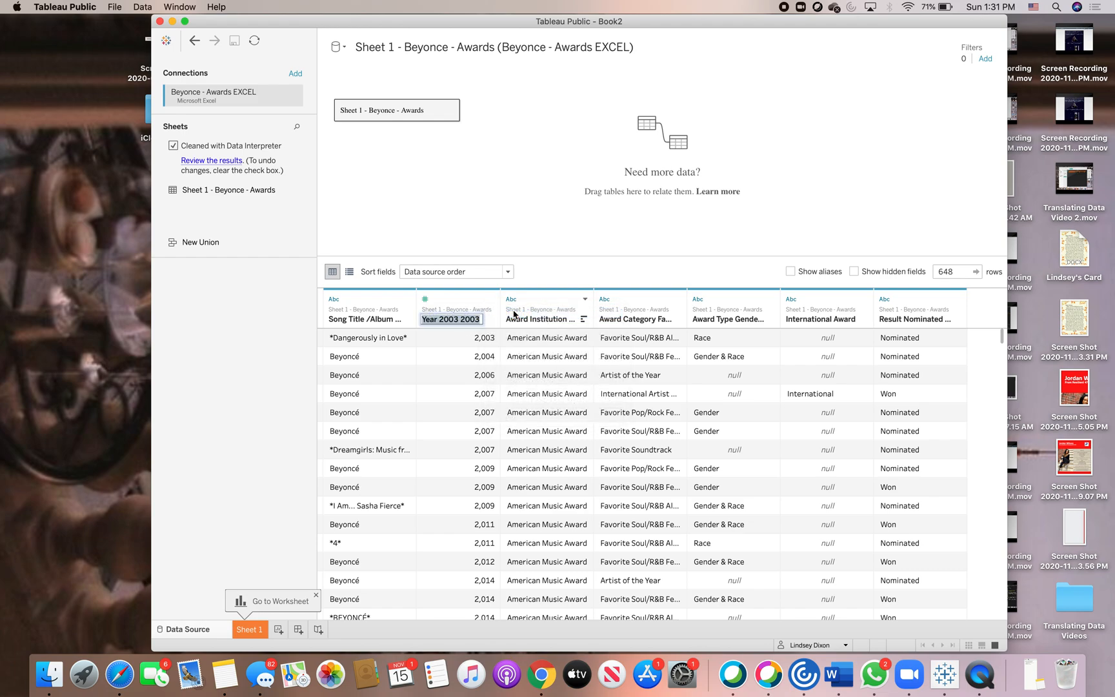
key(BackSpace)
key(Return)
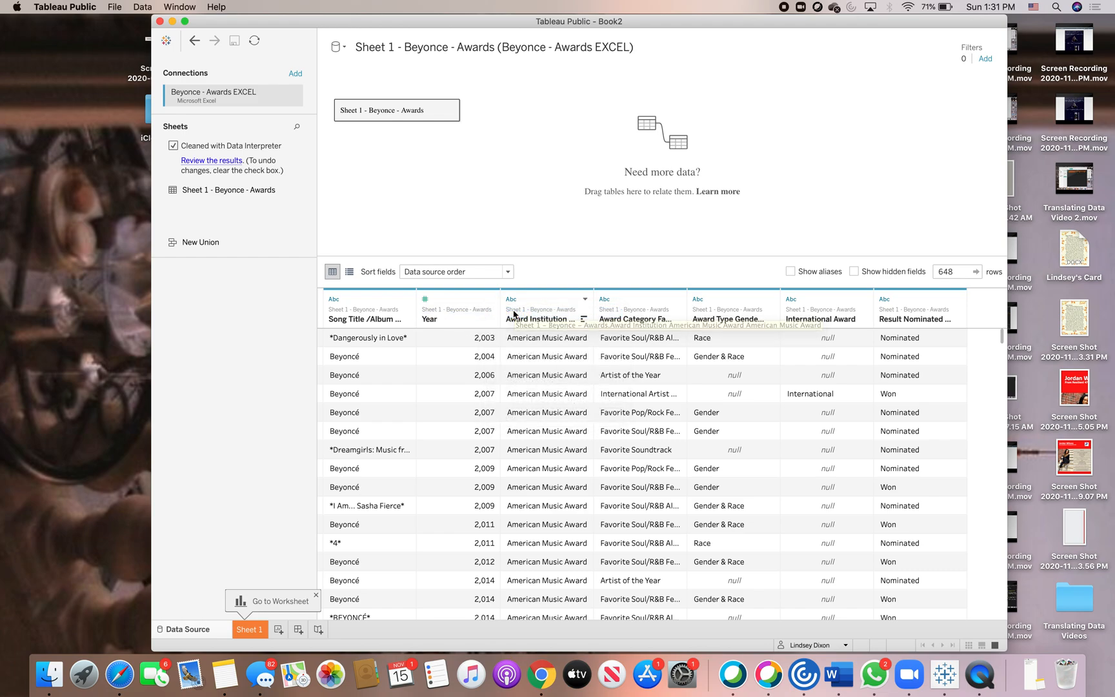
click(425, 299)
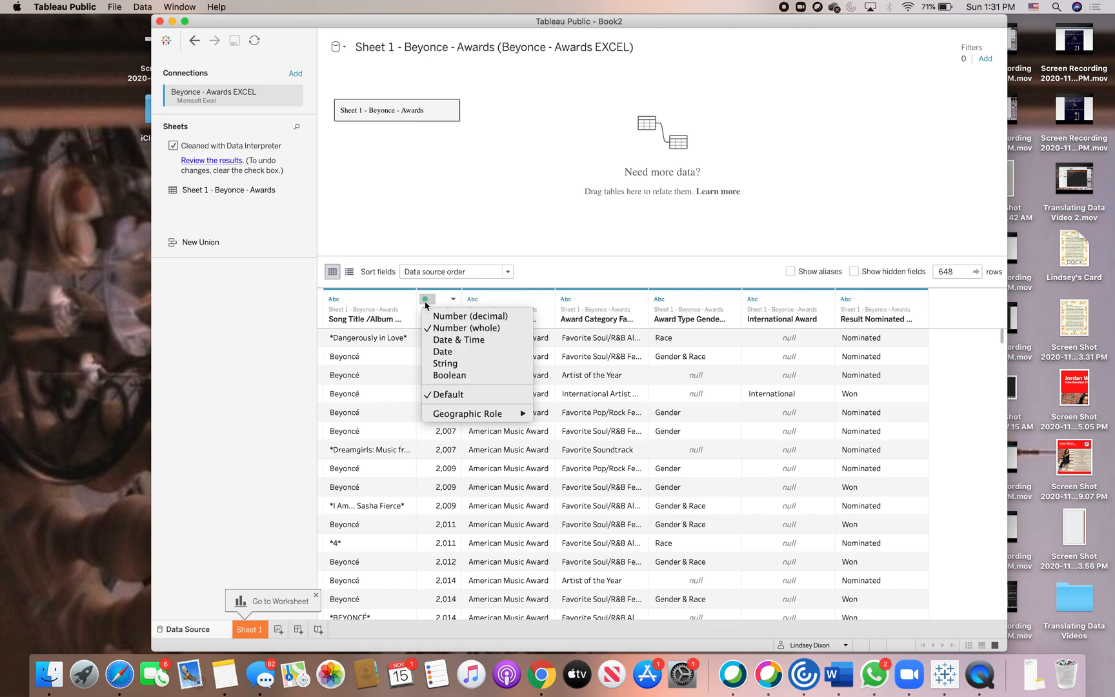
click(441, 366)
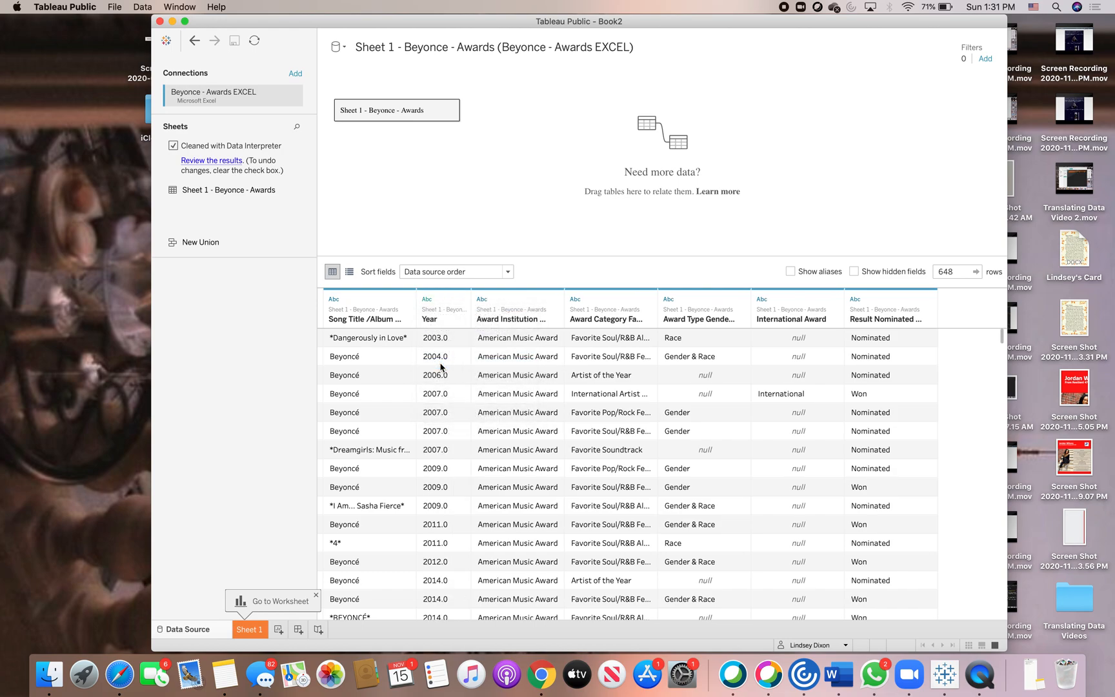
Open the worksheet and rename its sheet tab to Awards by Category.
click(249, 629)
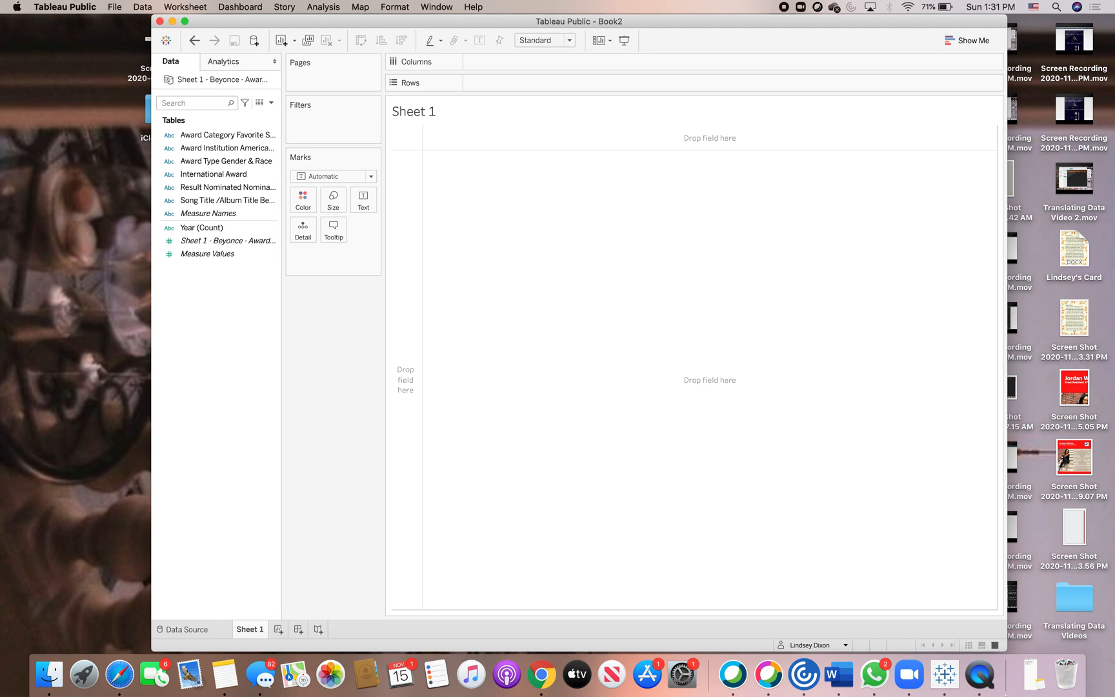
click(1032, 674)
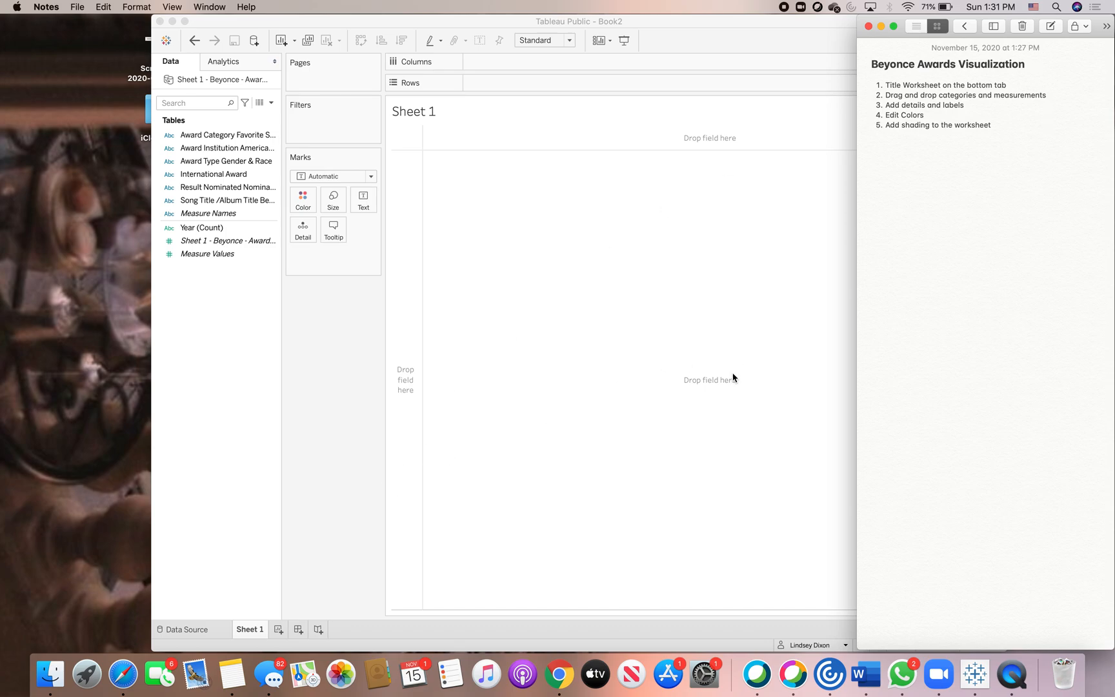
click(246, 631)
double_click(246, 629)
key(BackSpace)
text(Awa)
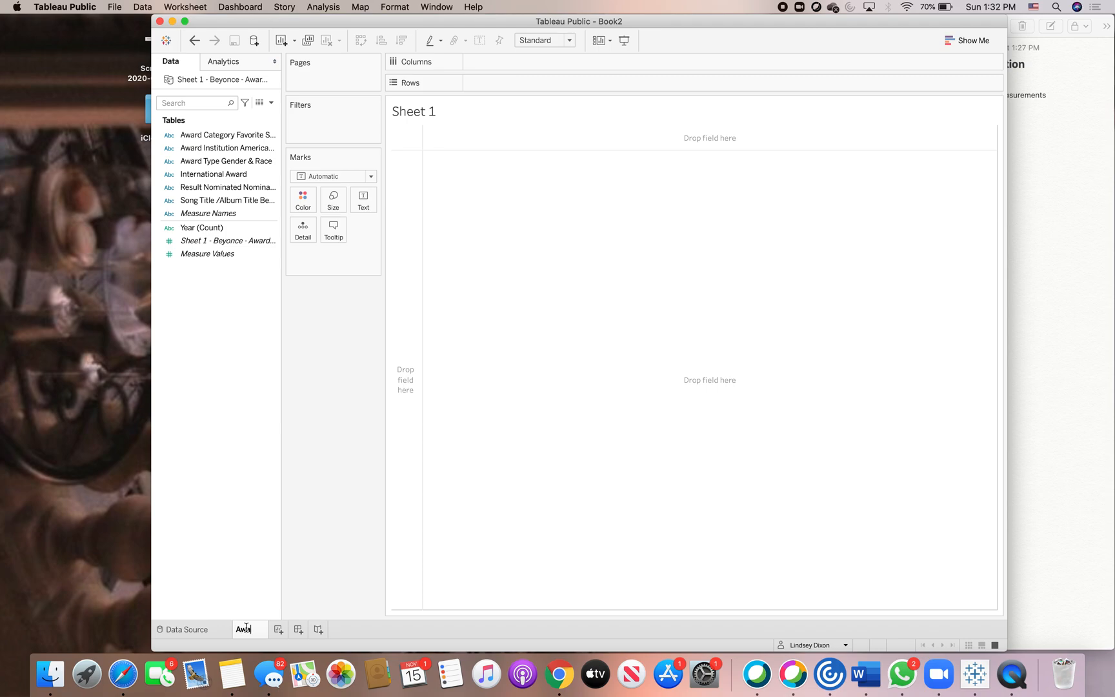
text(rds by)
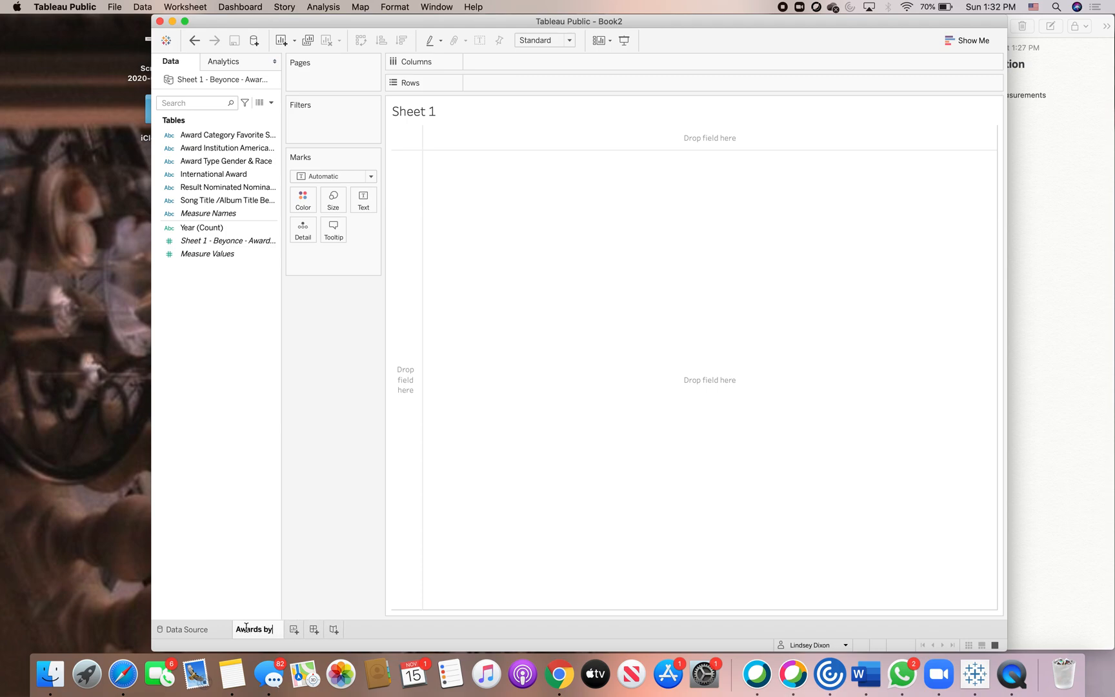
text( Category)
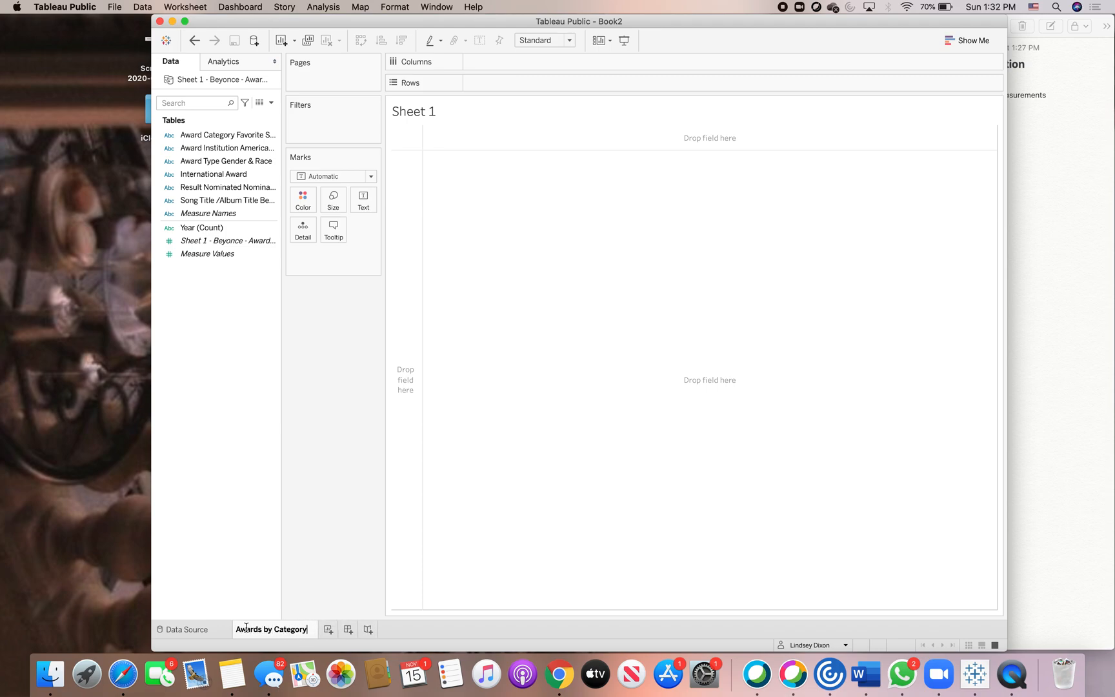
key(Return)
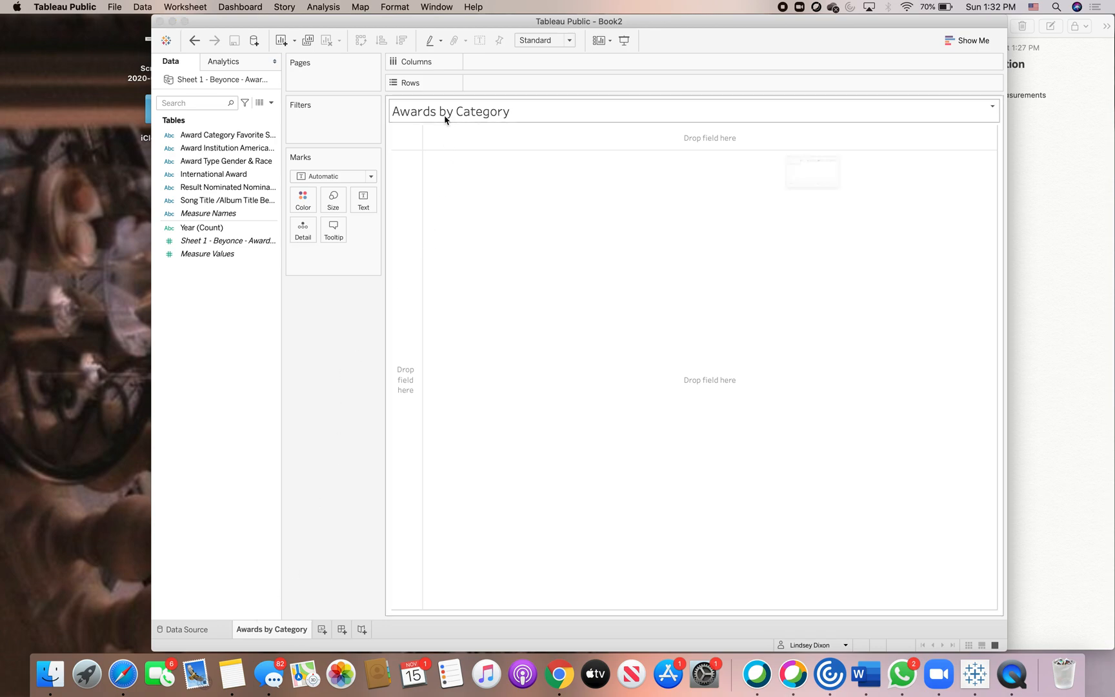
Center-align the worksheet title.
double_click(447, 118)
click(895, 98)
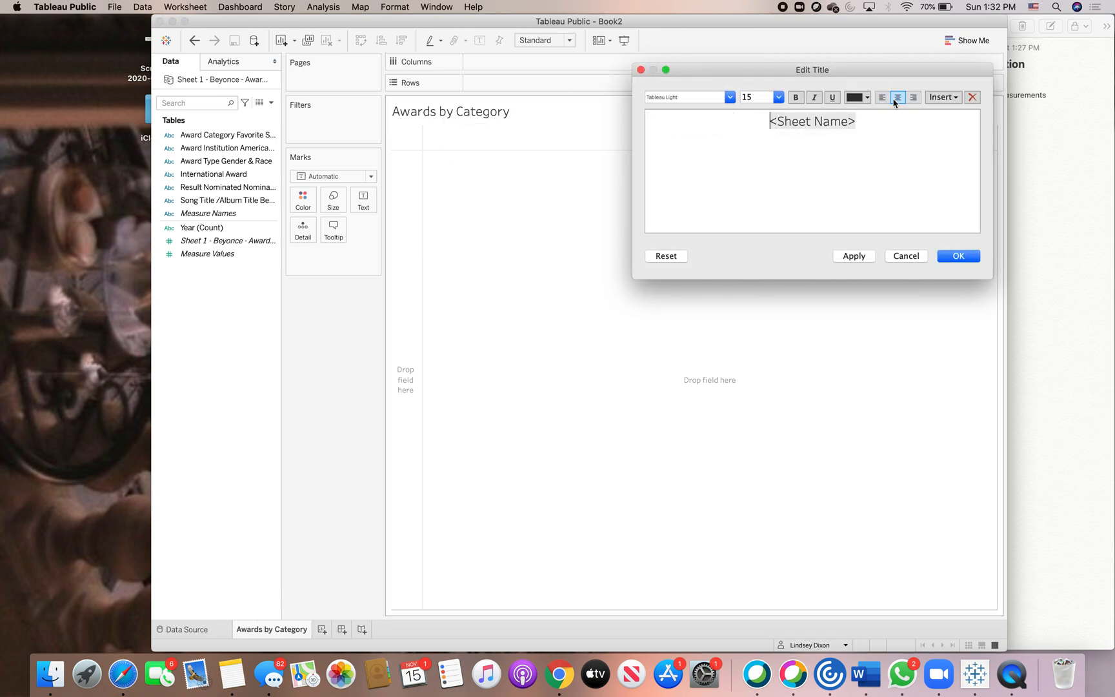
click(963, 255)
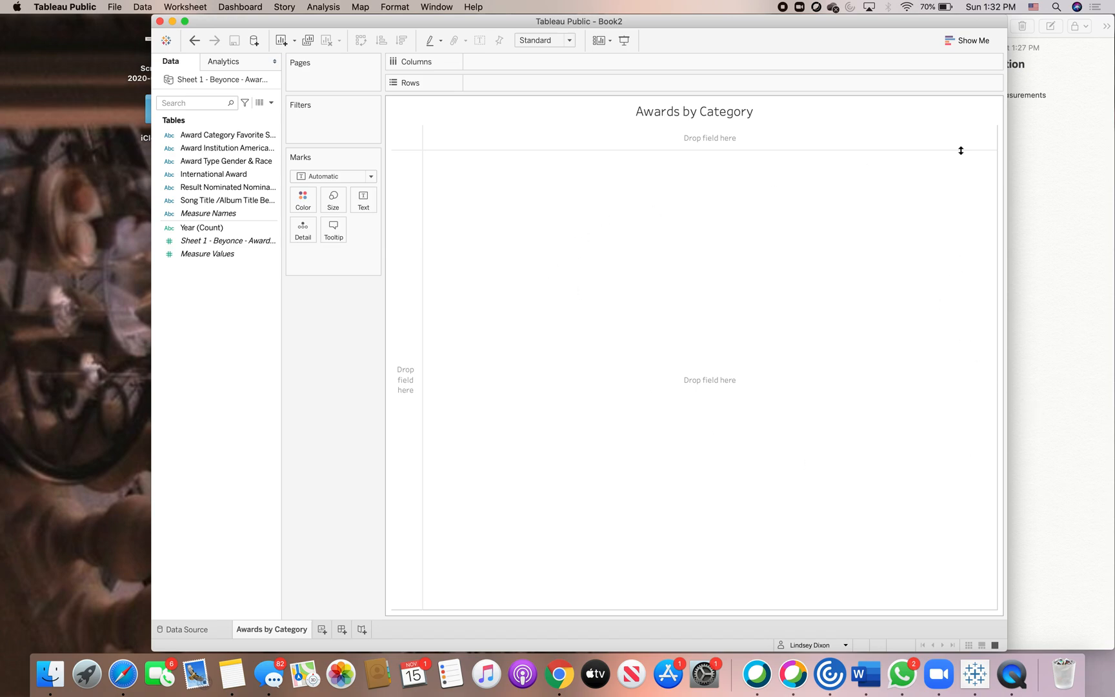
Build a horizontal bar chart of Award Category against Measure Values, sorted in descending order.
drag(837, 22, 686, 13)
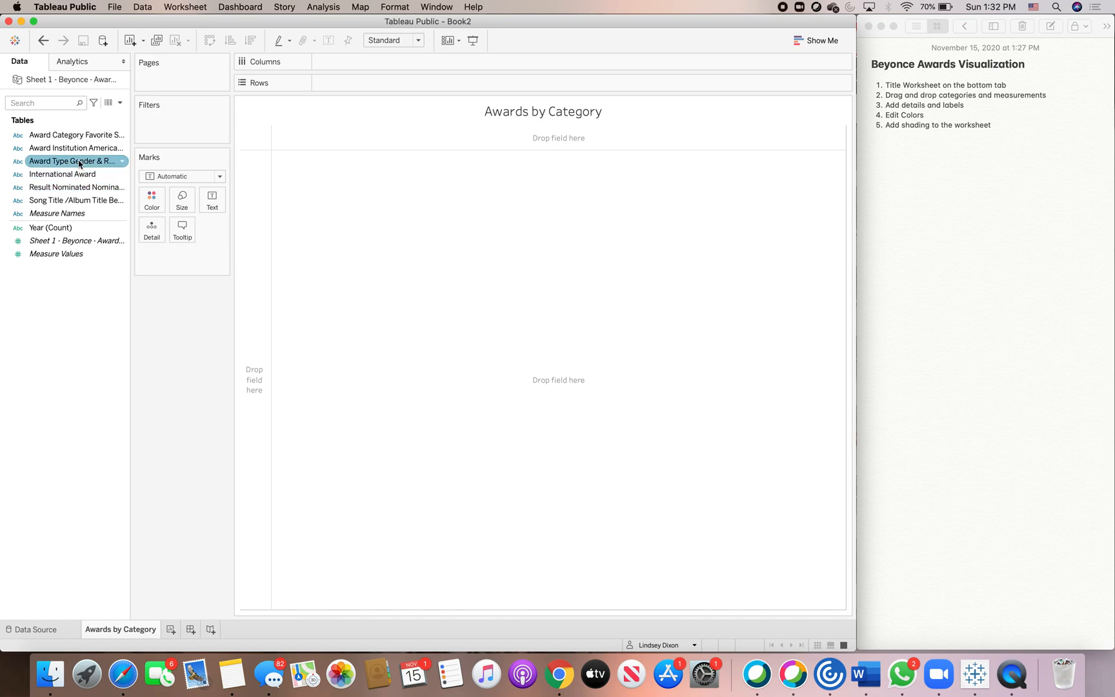
drag(82, 137, 371, 67)
click(55, 254)
drag(55, 255, 357, 83)
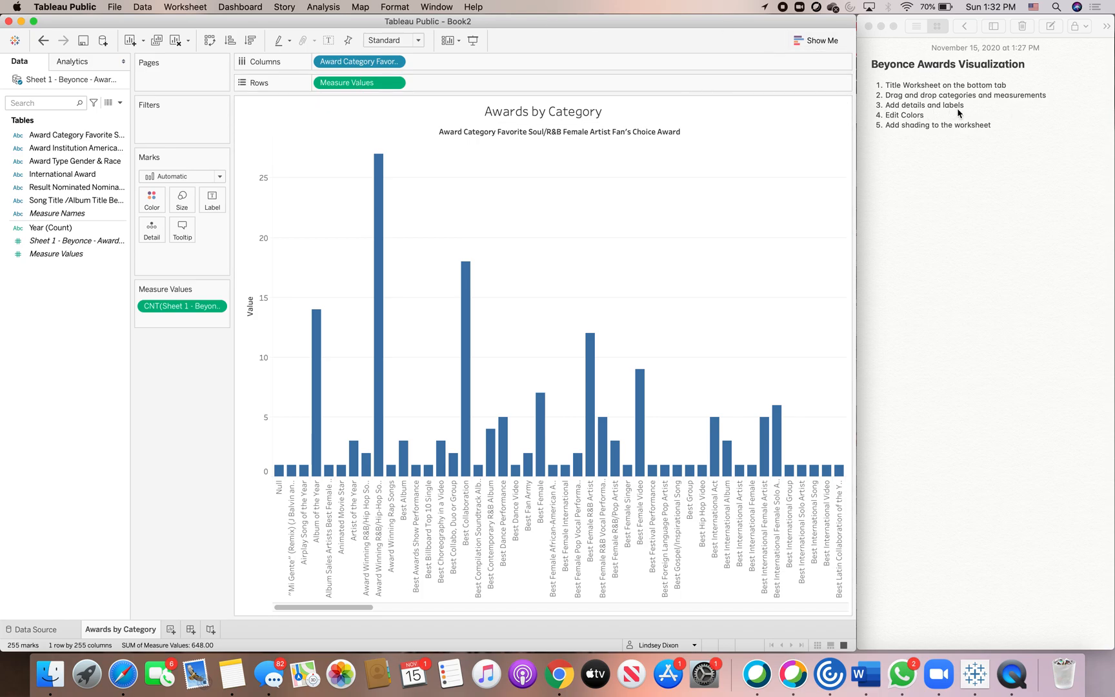
click(210, 42)
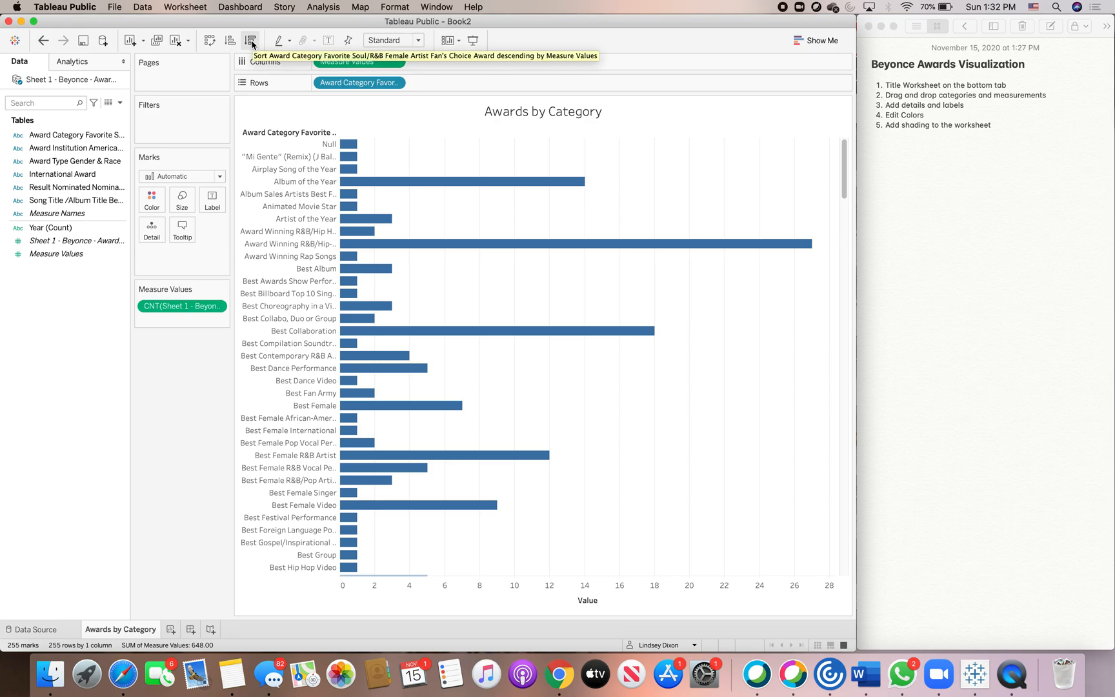
click(251, 41)
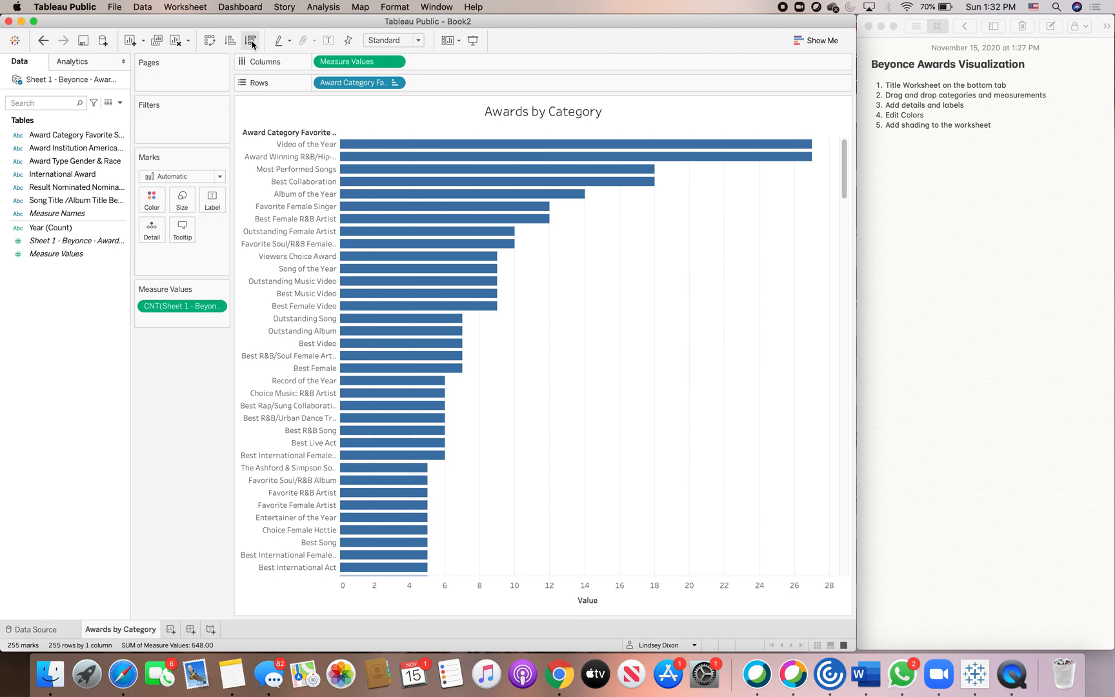
Color the bars by the Result Nominated field.
click(87, 200)
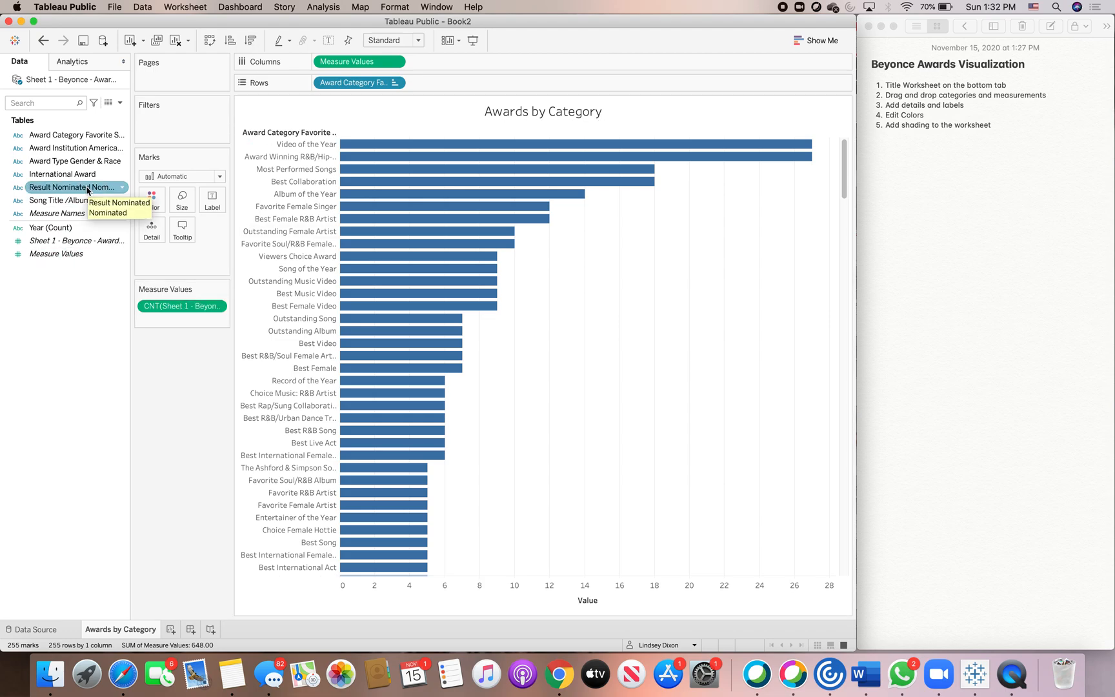
drag(87, 190, 149, 197)
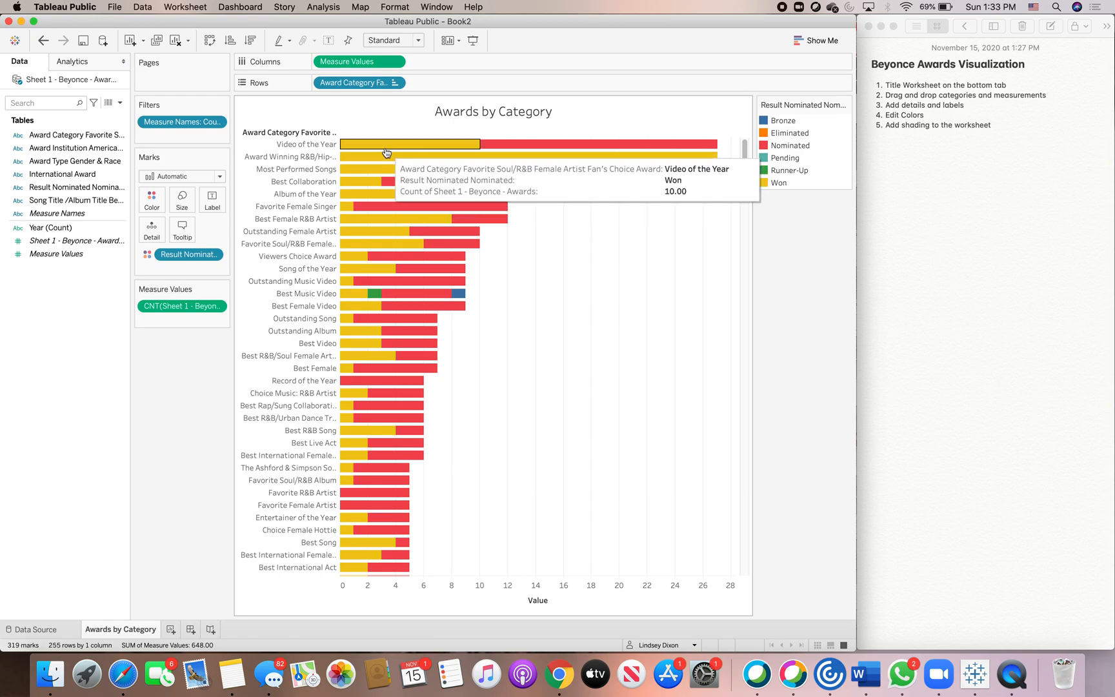
Edit the result colors, setting Bronze to pink, Won to blue and Nominated to purple.
click(152, 200)
click(190, 242)
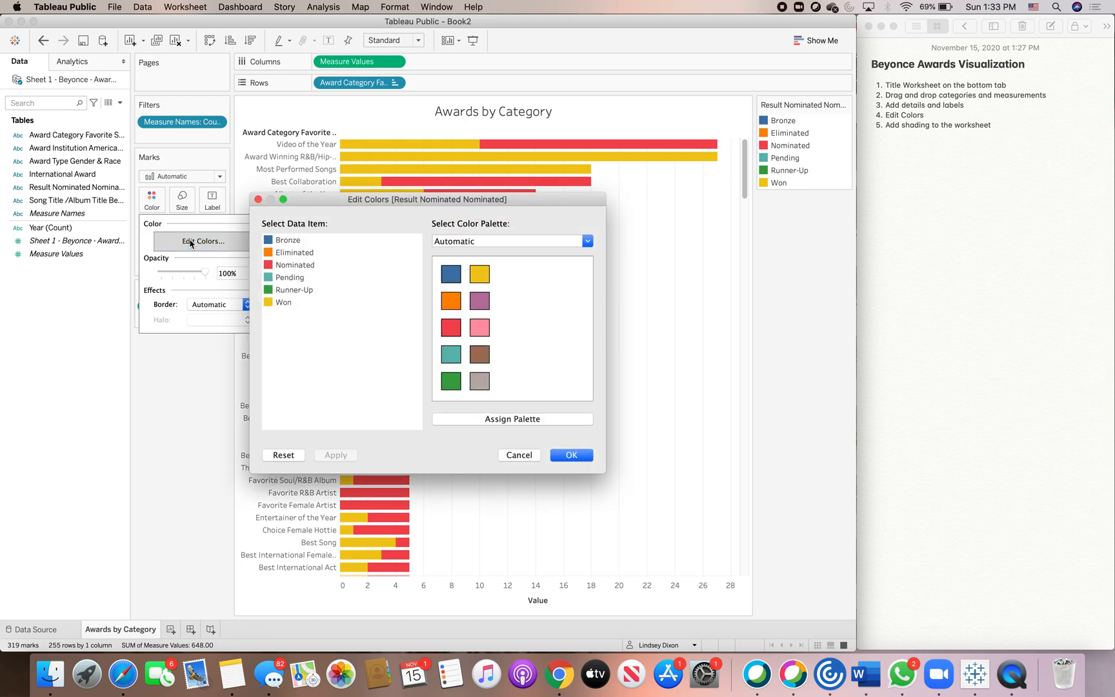
click(481, 242)
click(493, 246)
click(286, 241)
click(479, 327)
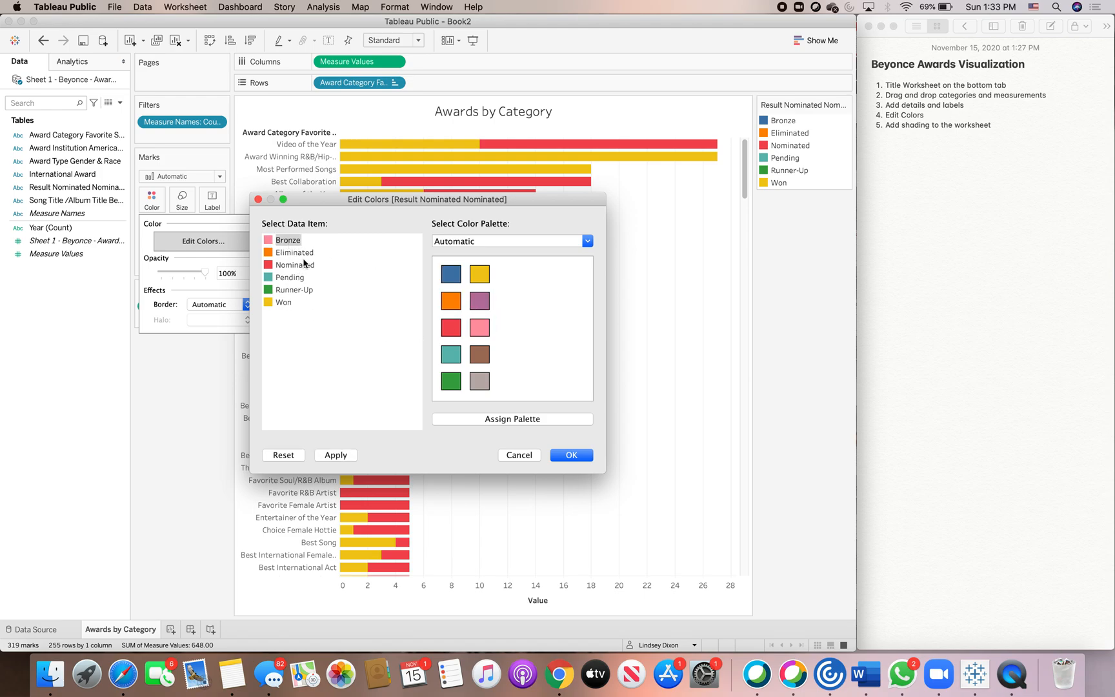
click(284, 302)
click(450, 283)
click(293, 265)
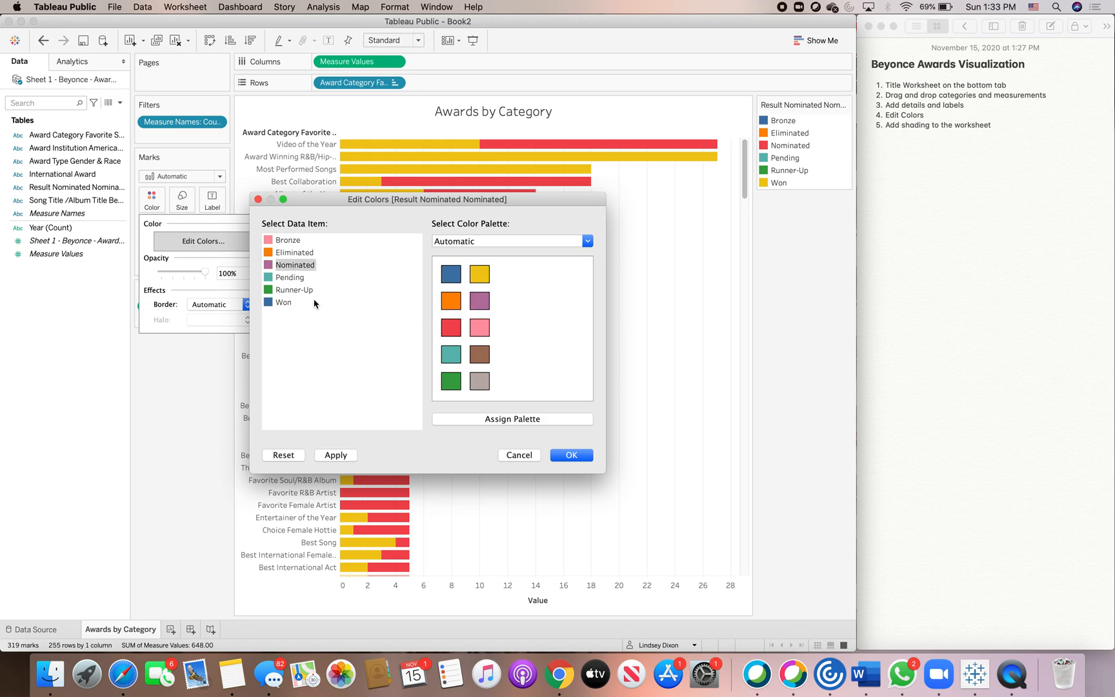
Switch the result colors to the Blue palette and assign light blue shades to Runner-Up and Pending.
click(500, 241)
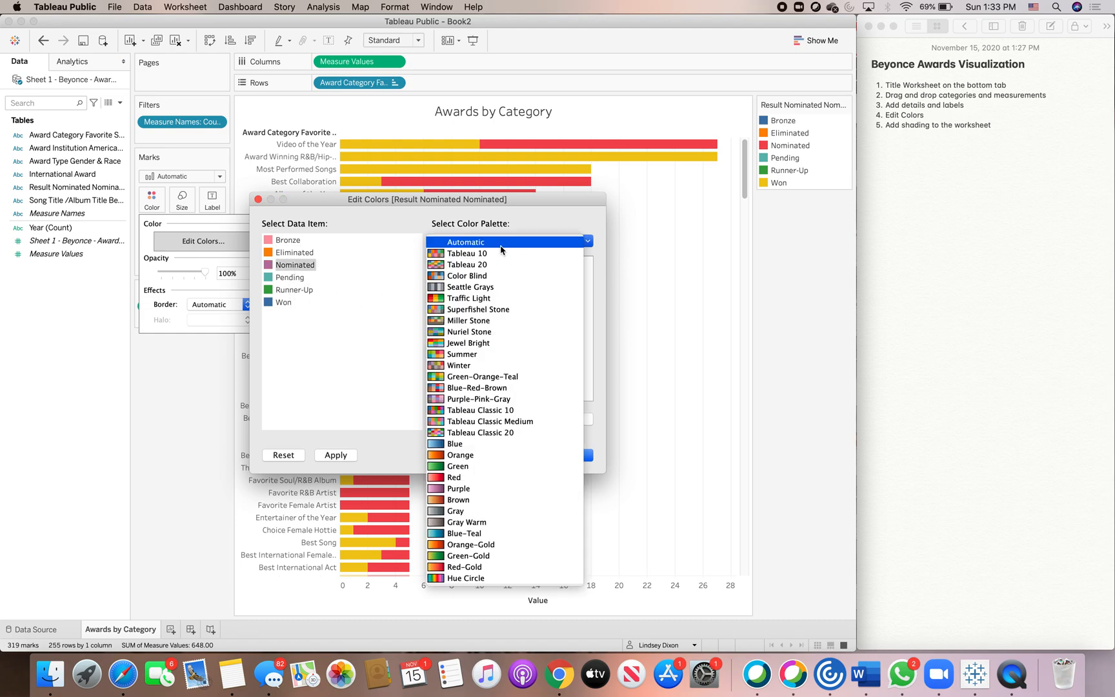
click(481, 444)
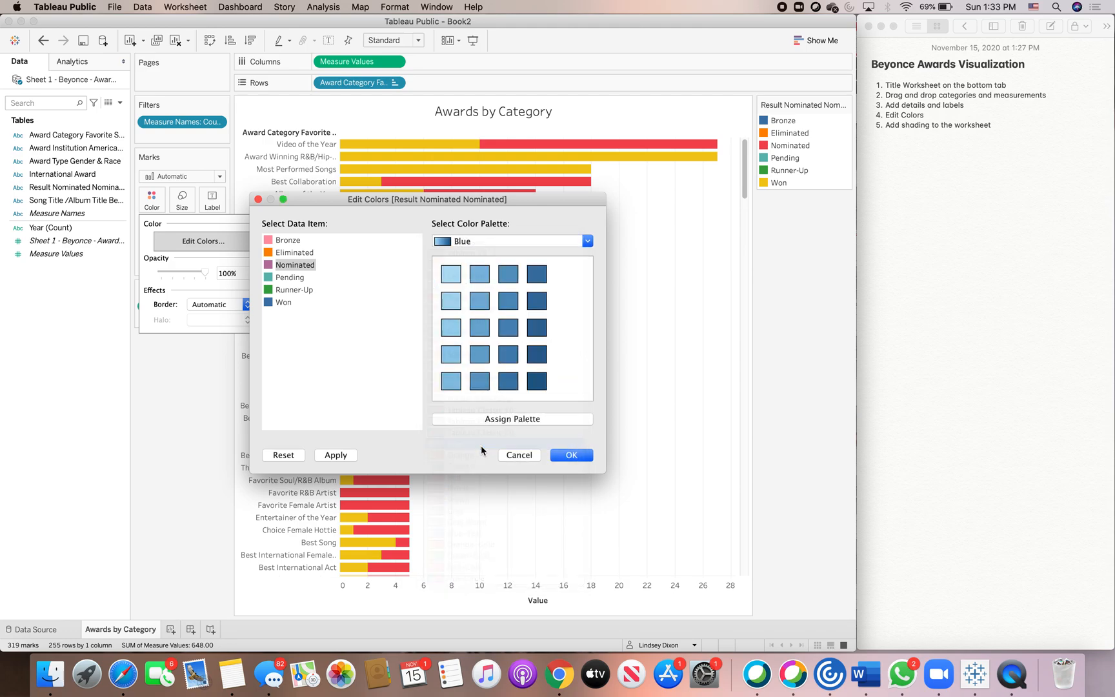
click(296, 293)
click(453, 279)
click(294, 279)
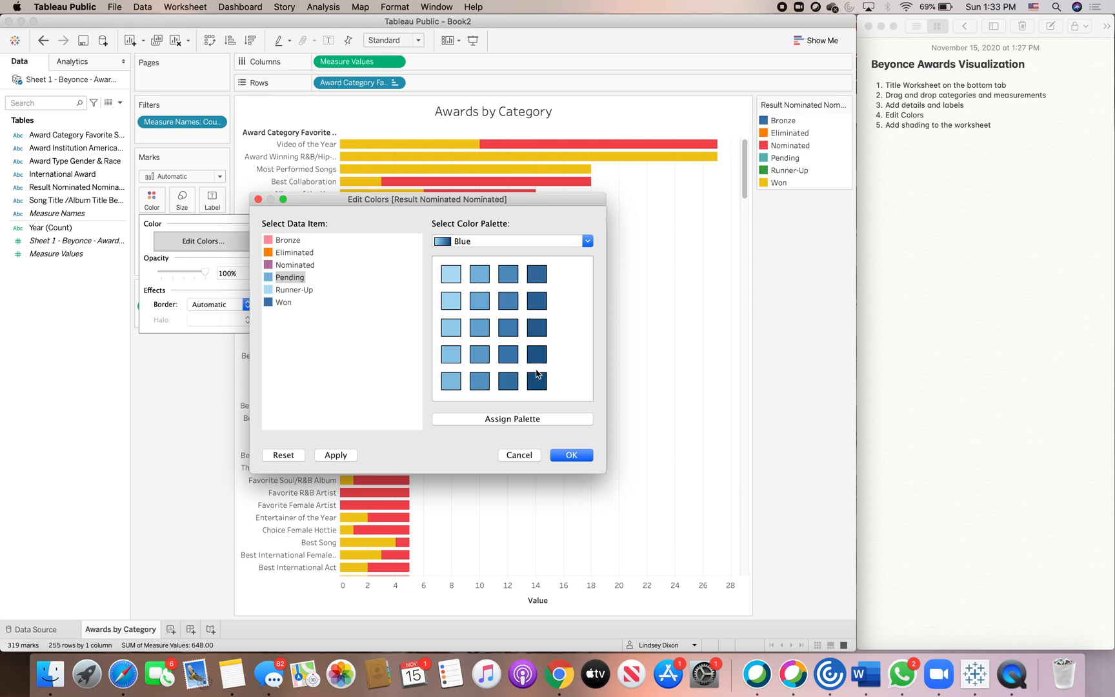
Switch to the Purple palette, give Eliminated the lightest purple, and confirm the color changes.
click(298, 255)
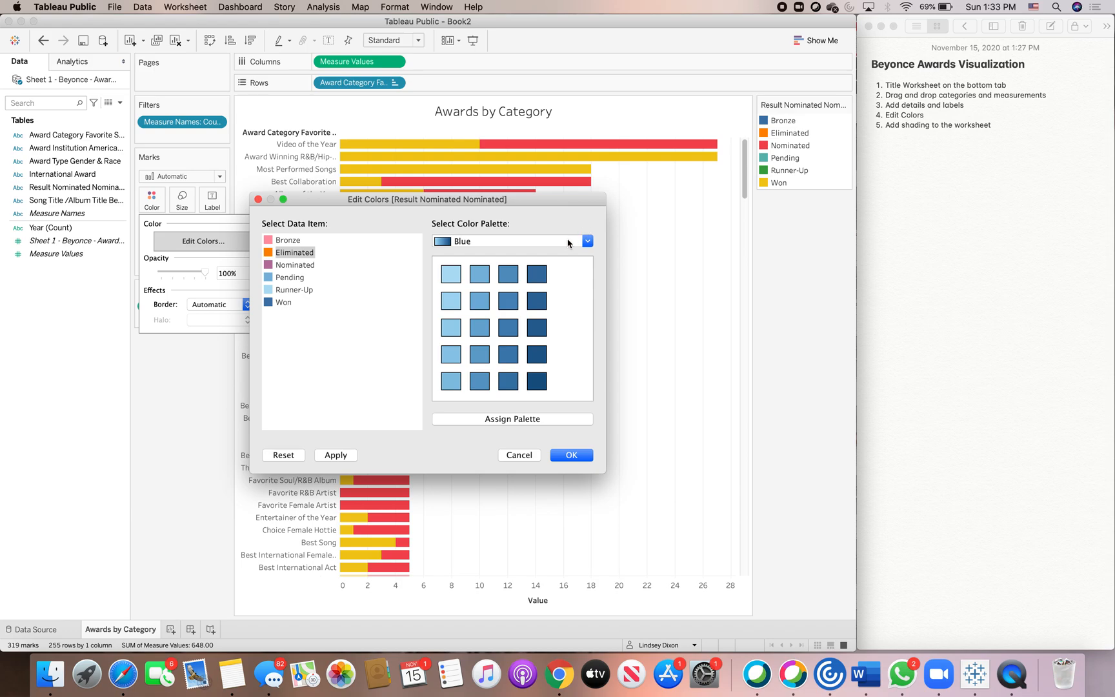
click(568, 243)
click(524, 287)
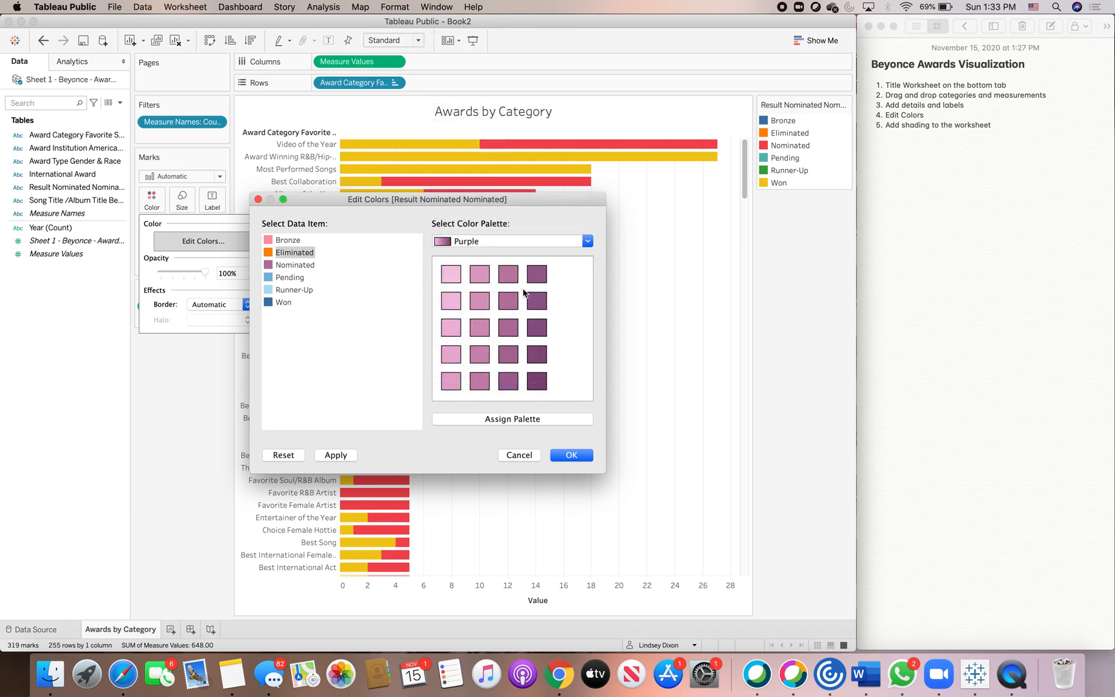
click(451, 274)
click(572, 456)
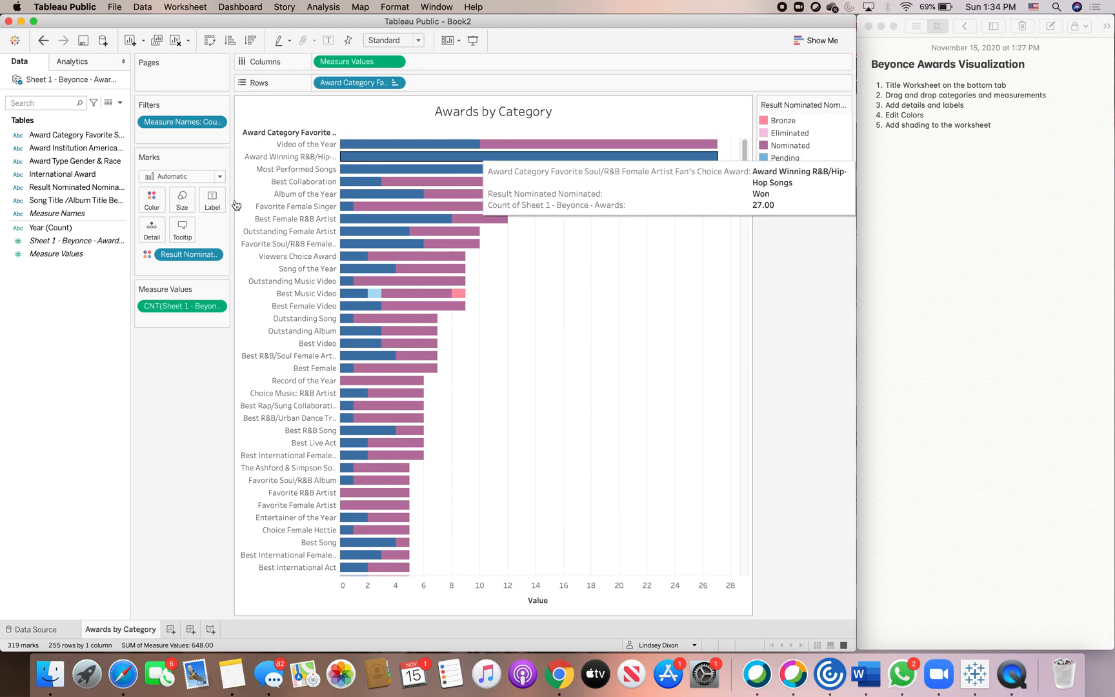
click(152, 200)
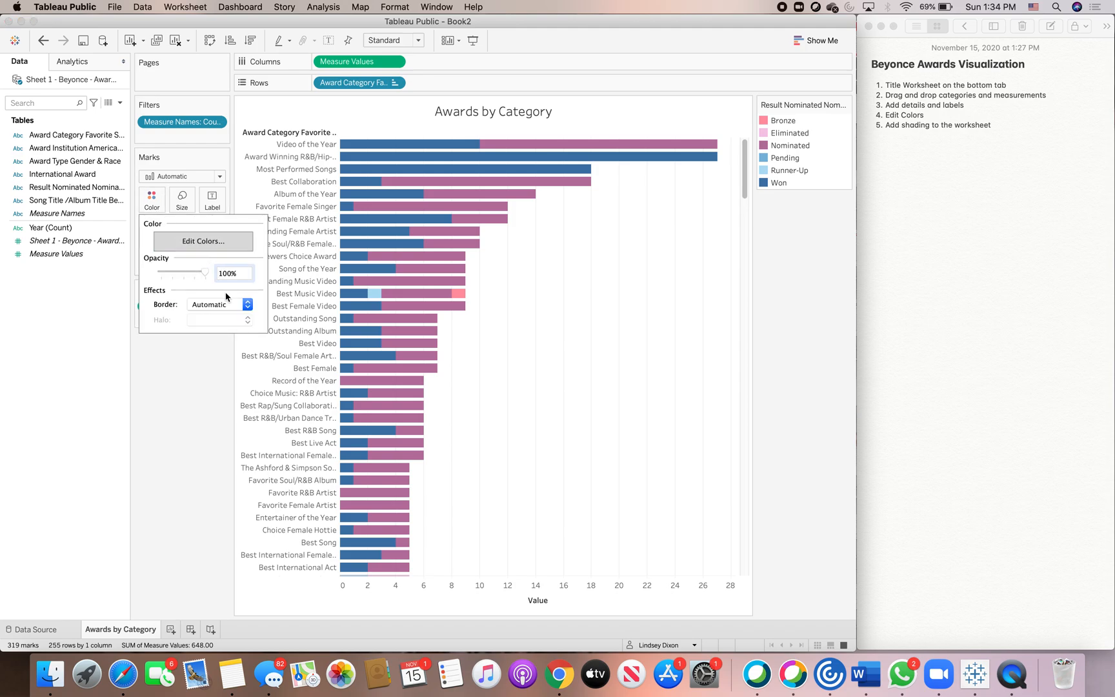
click(220, 306)
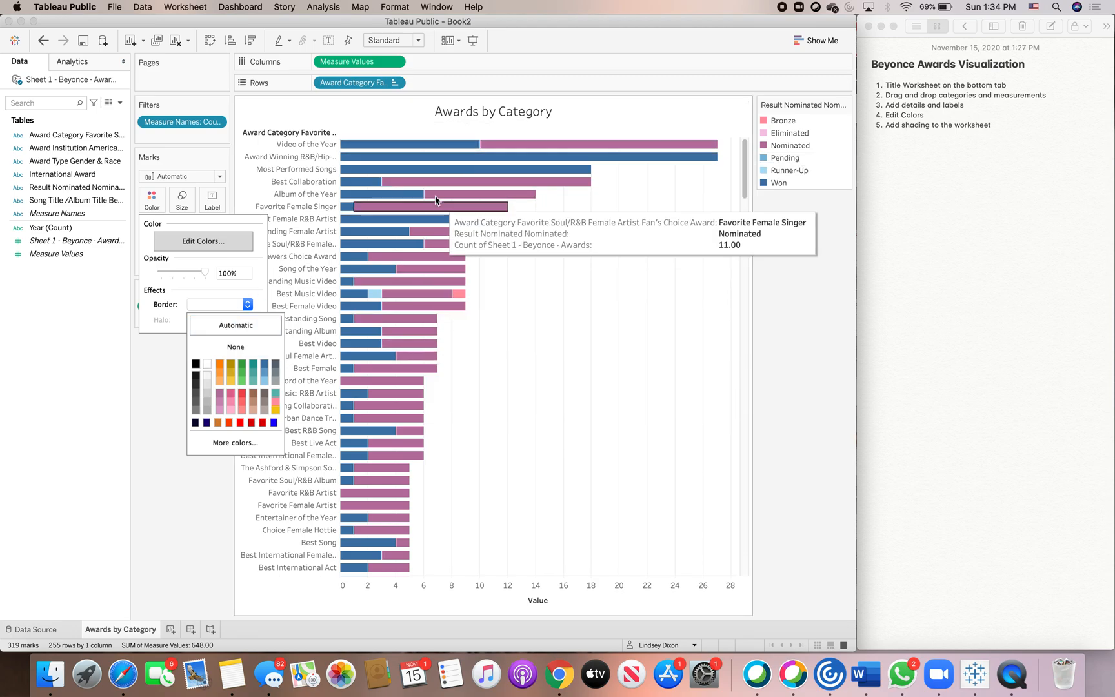
click(155, 378)
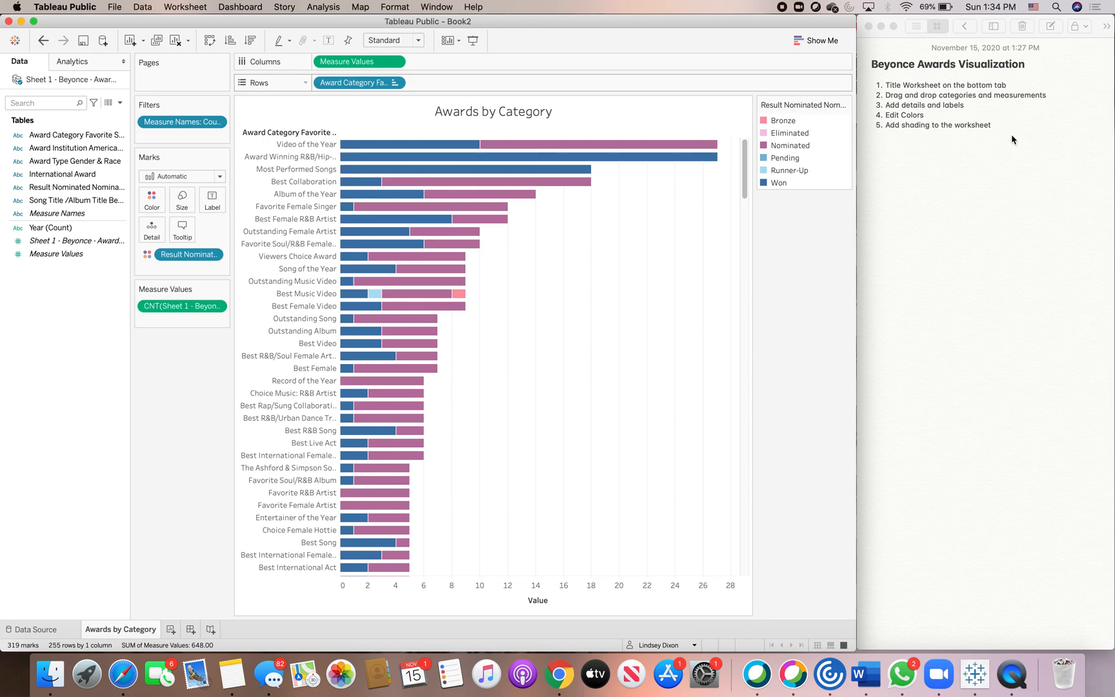
Shade the whole worksheet background a dark navy color.
click(393, 7)
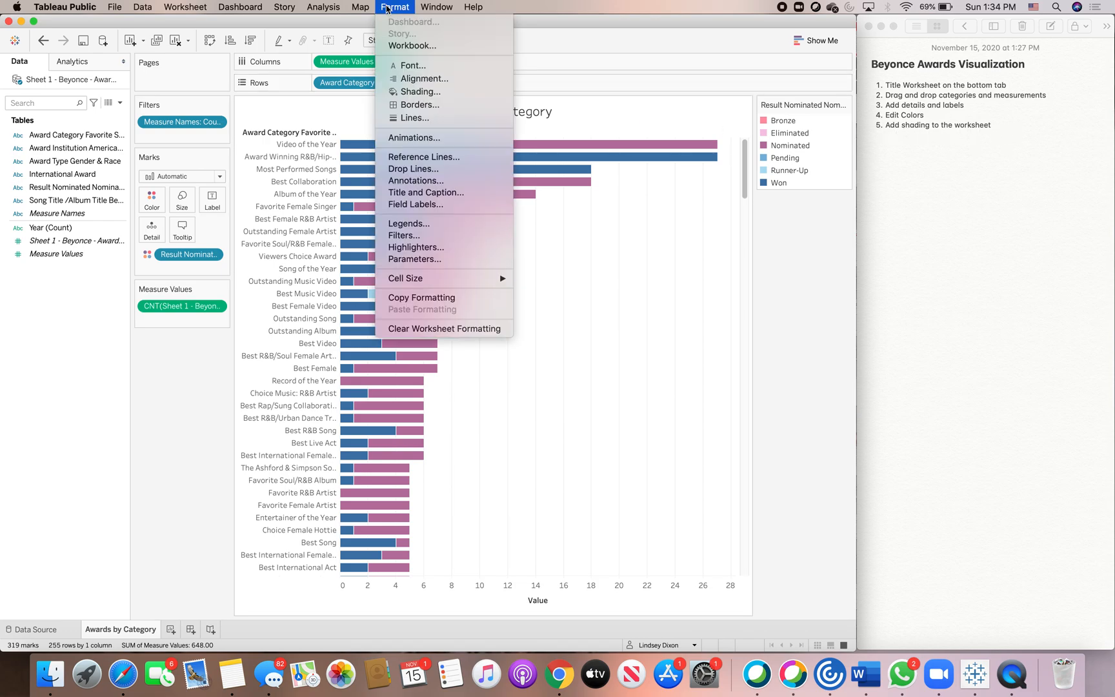
click(412, 94)
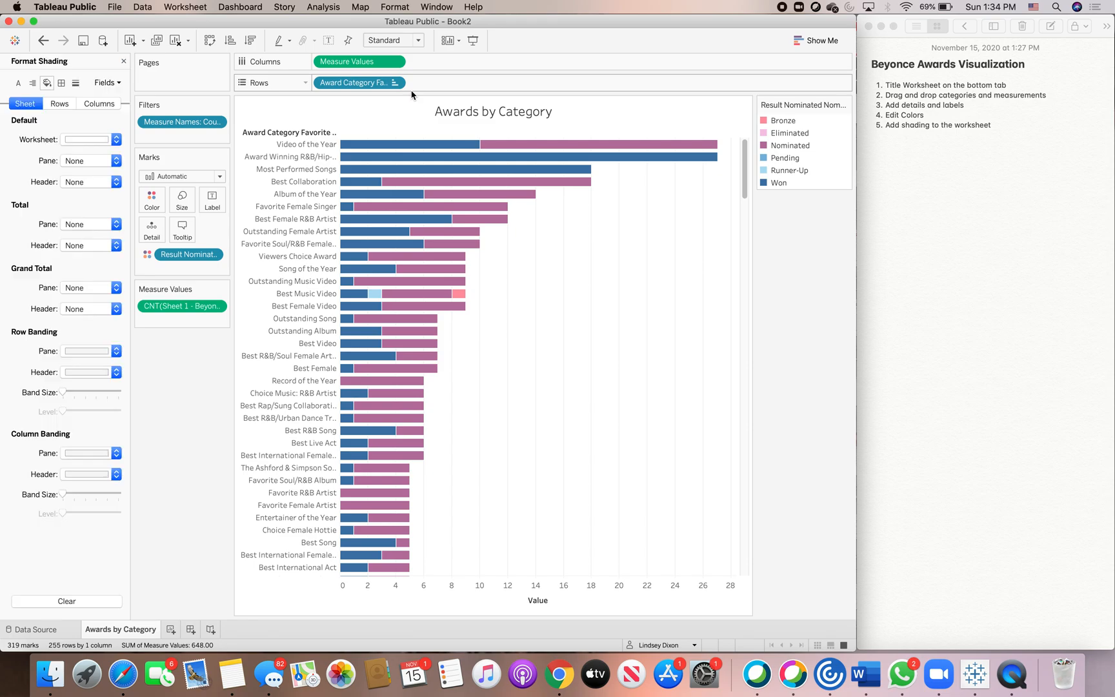
click(90, 140)
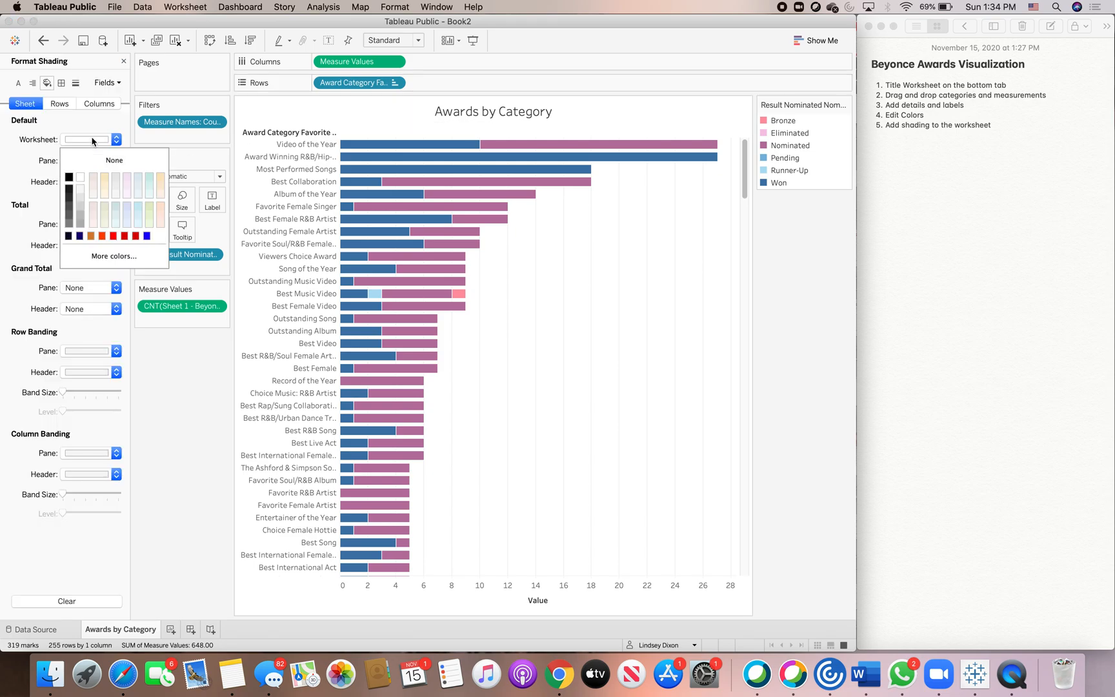
click(80, 236)
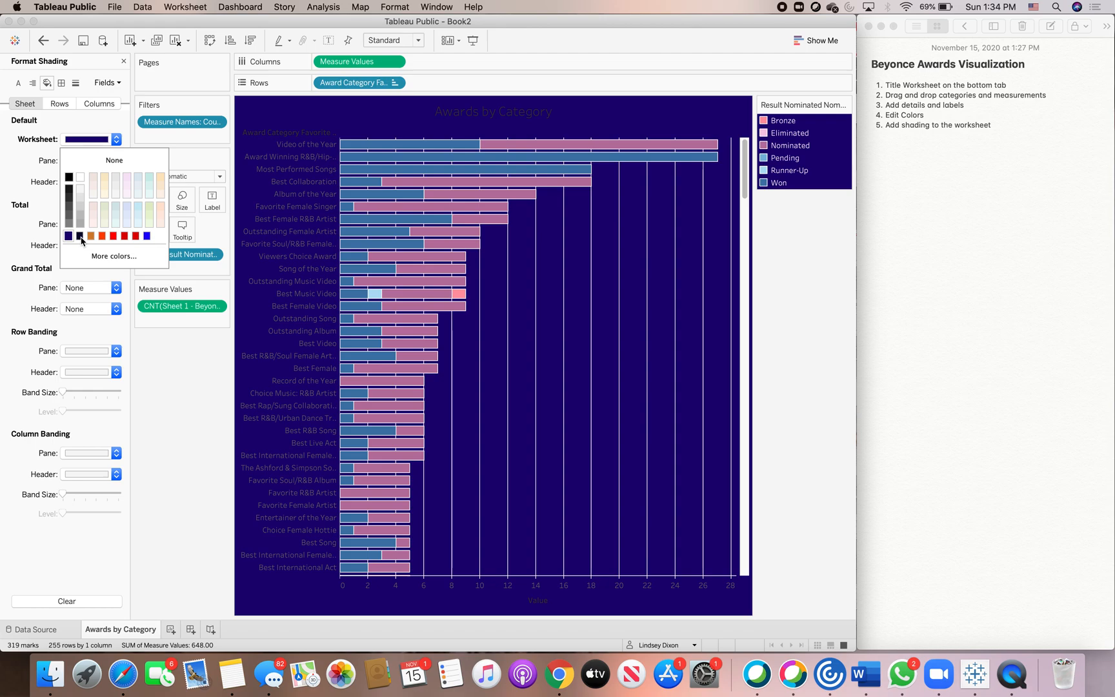
click(80, 236)
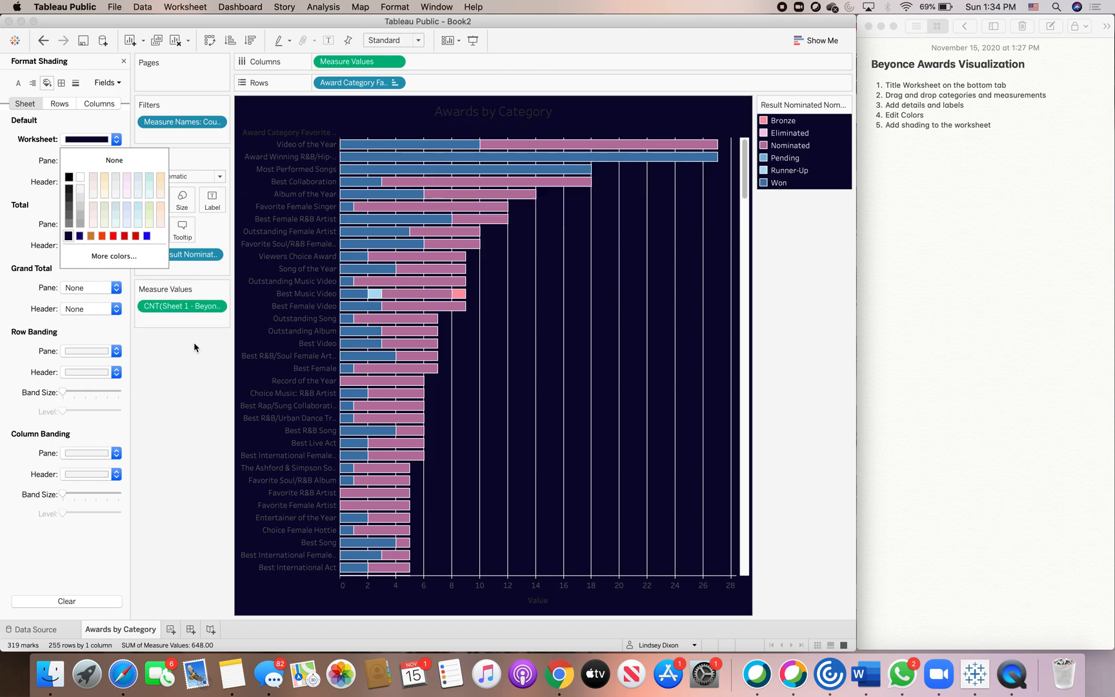
click(204, 366)
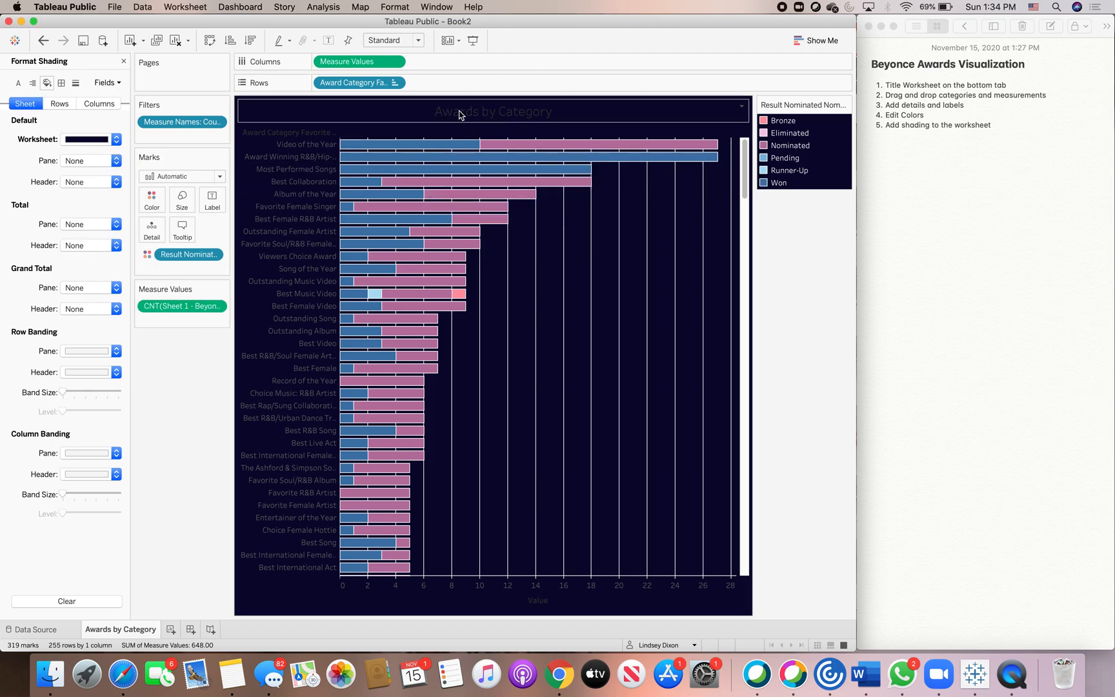
Set the worksheet title font color to light blue.
click(394, 7)
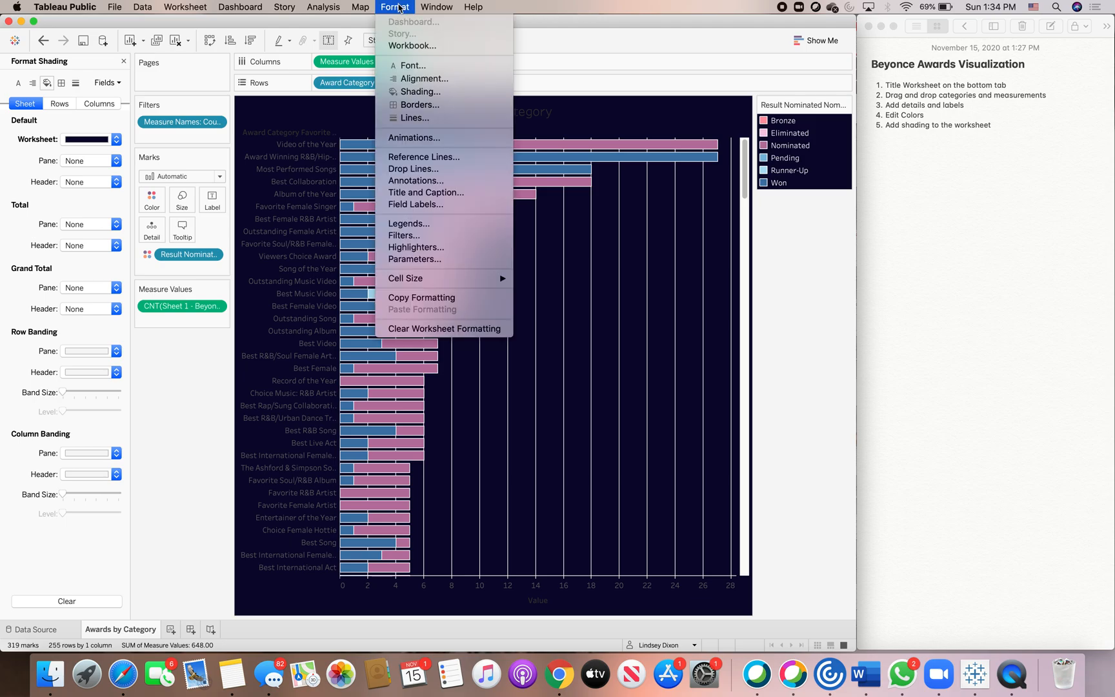
click(411, 66)
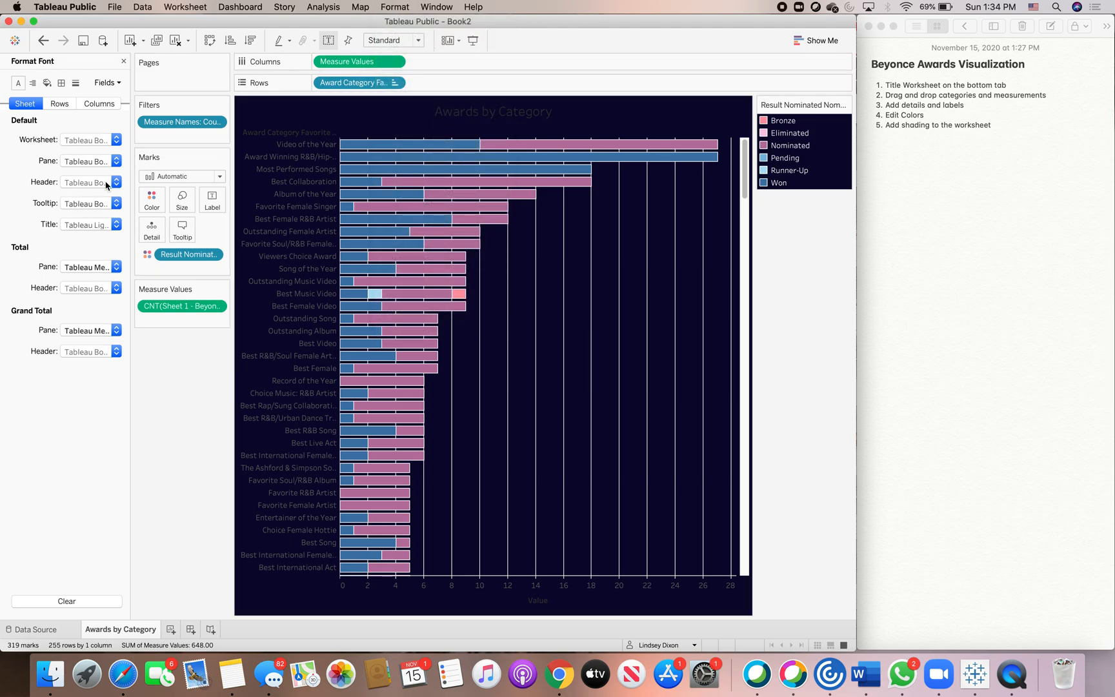
click(116, 224)
click(138, 296)
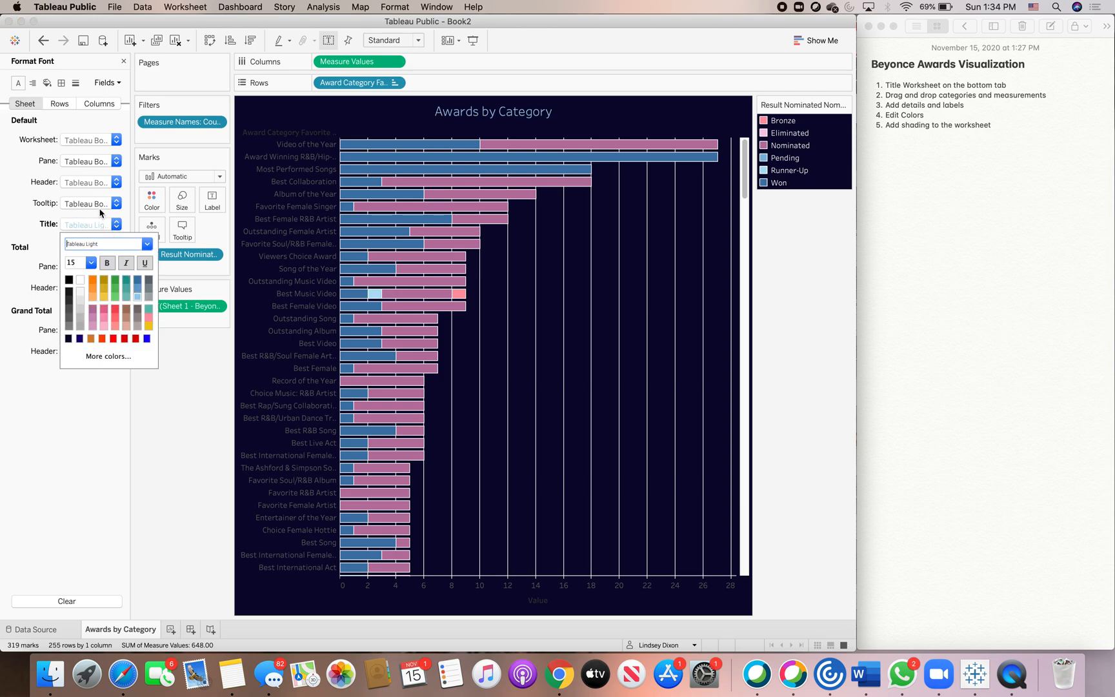
Set the header font color to light blue so the category labels and axis read on the dark background.
click(115, 184)
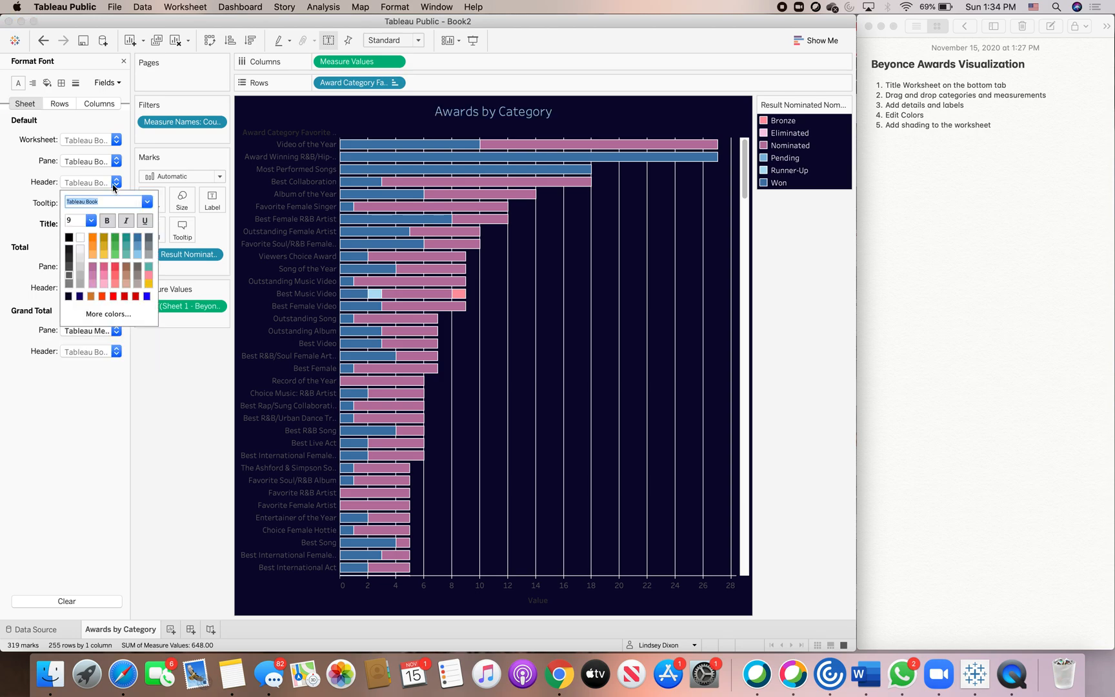
click(138, 254)
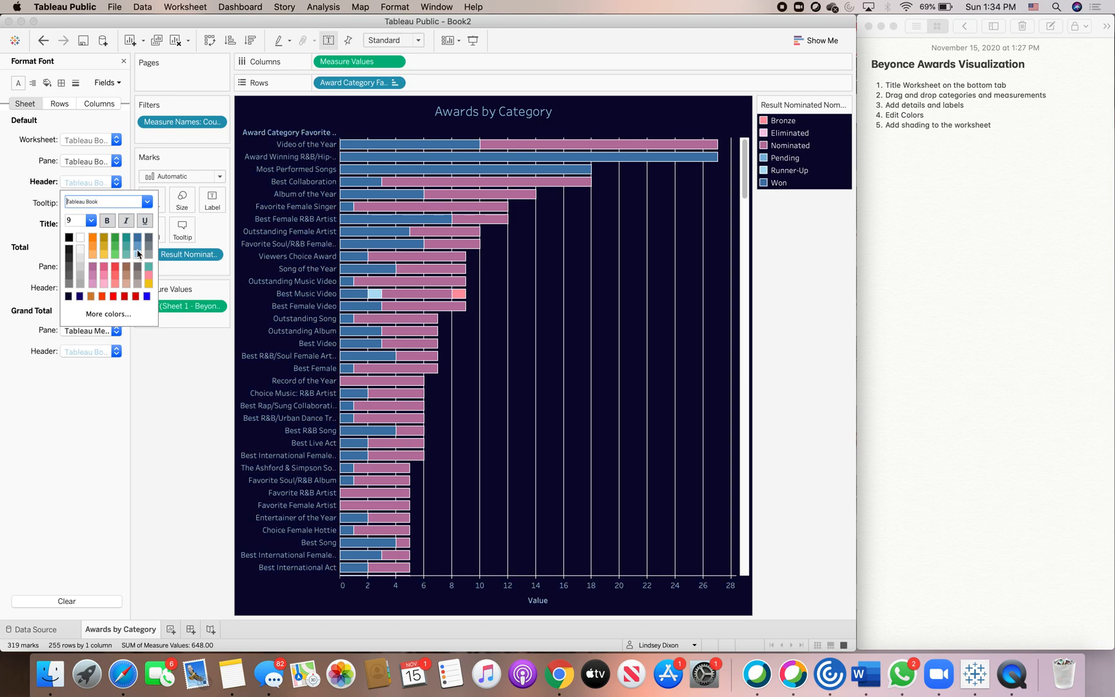
click(173, 464)
scroll(592, 395, down, 15)
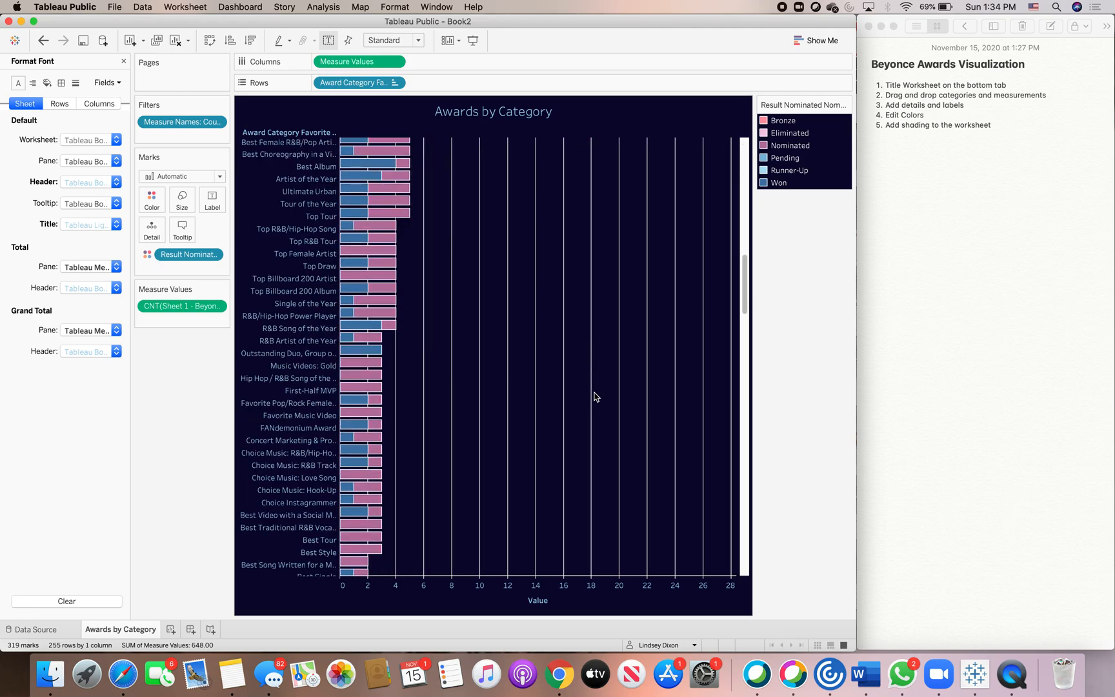
scroll(595, 396, up, 15)
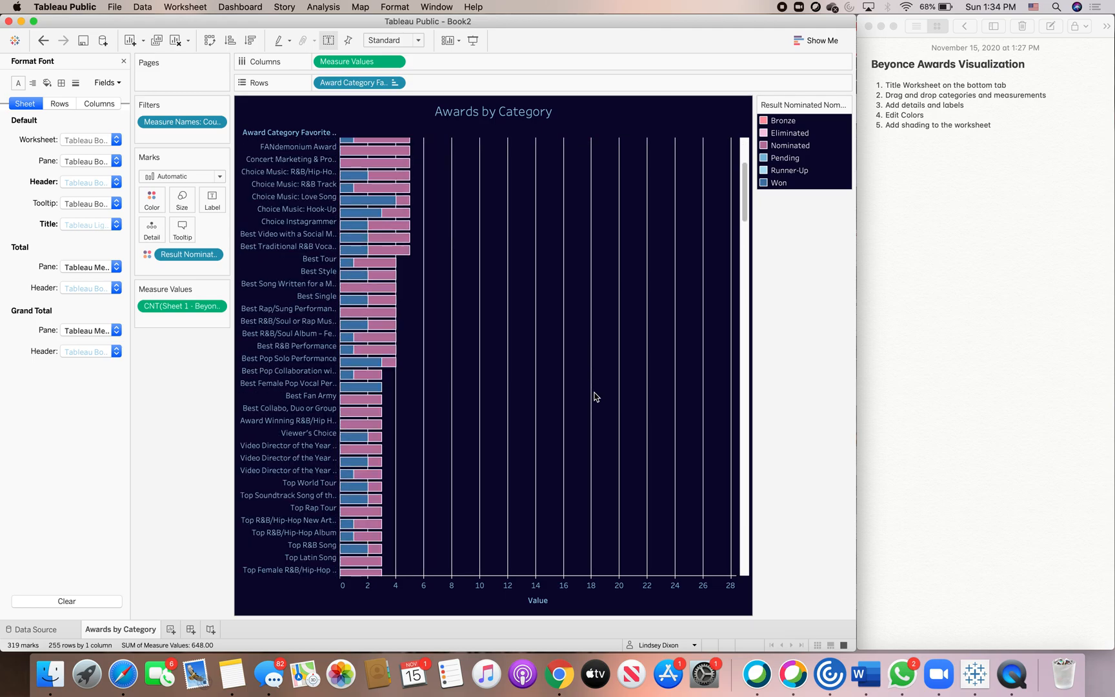
scroll(596, 397, up, 2)
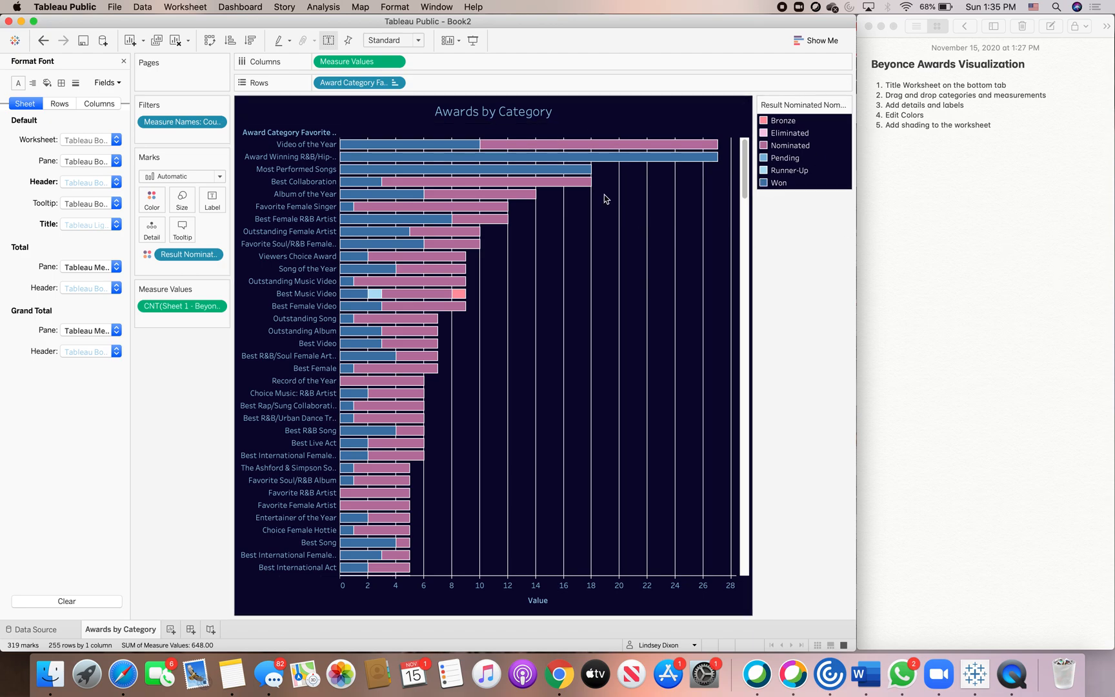
Open the worksheet title editor and set the font size to 12.
double_click(576, 116)
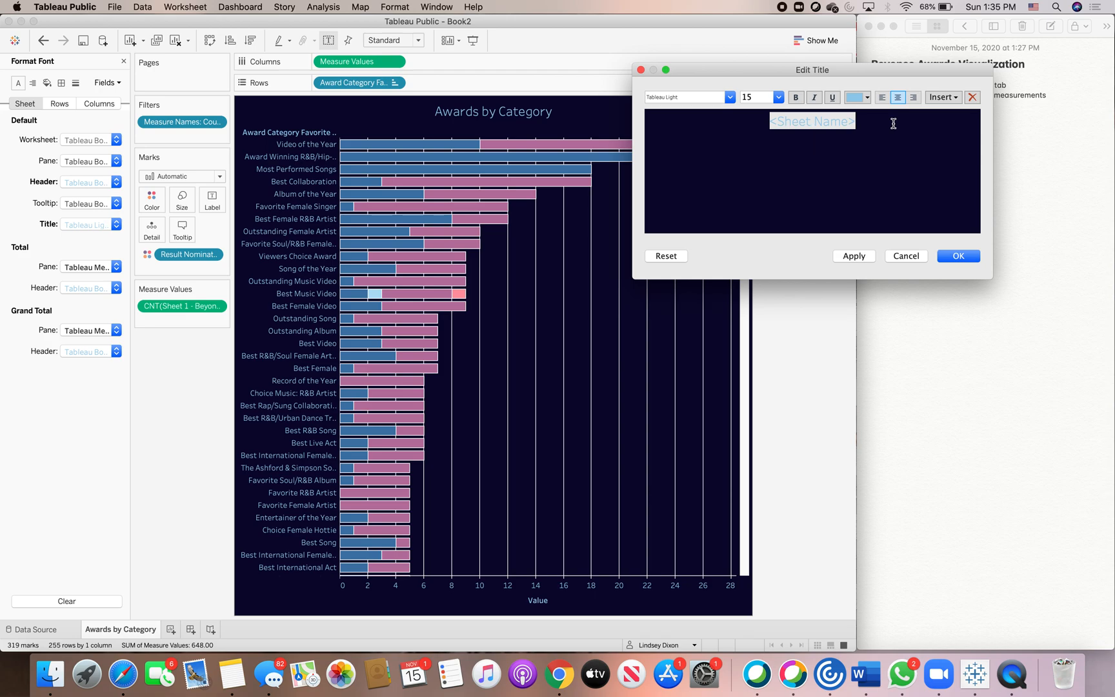
click(779, 96)
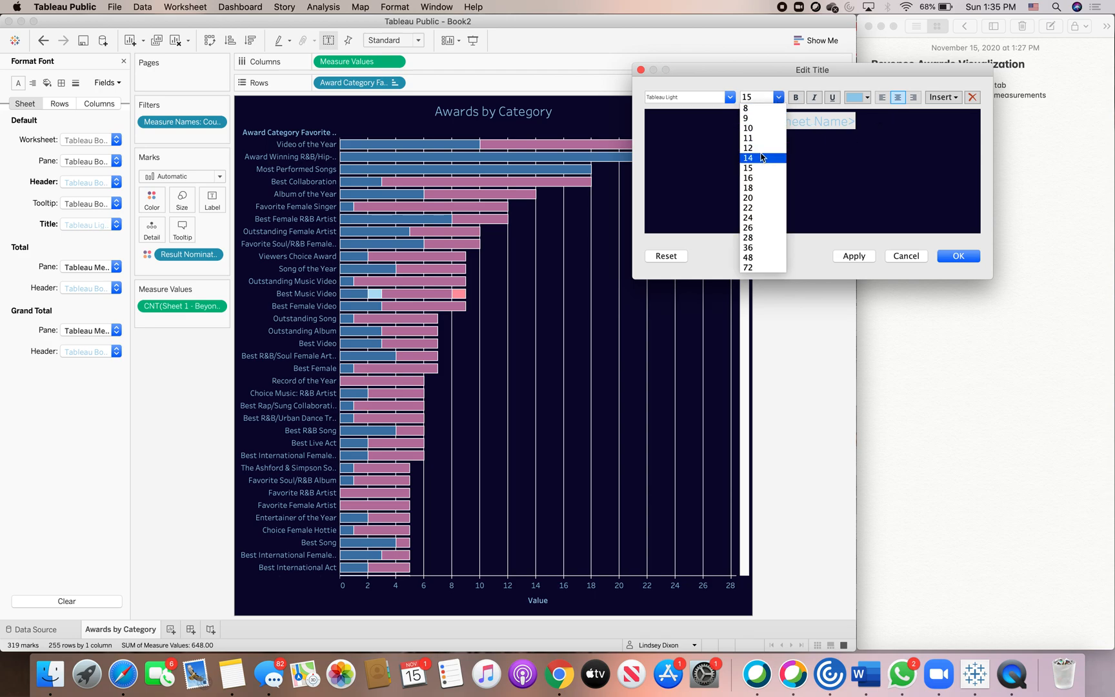
click(761, 148)
In Notes, copy the Awards by category description paragraph.
click(1068, 291)
scroll(1071, 290, down, 5)
drag(987, 476, 868, 451)
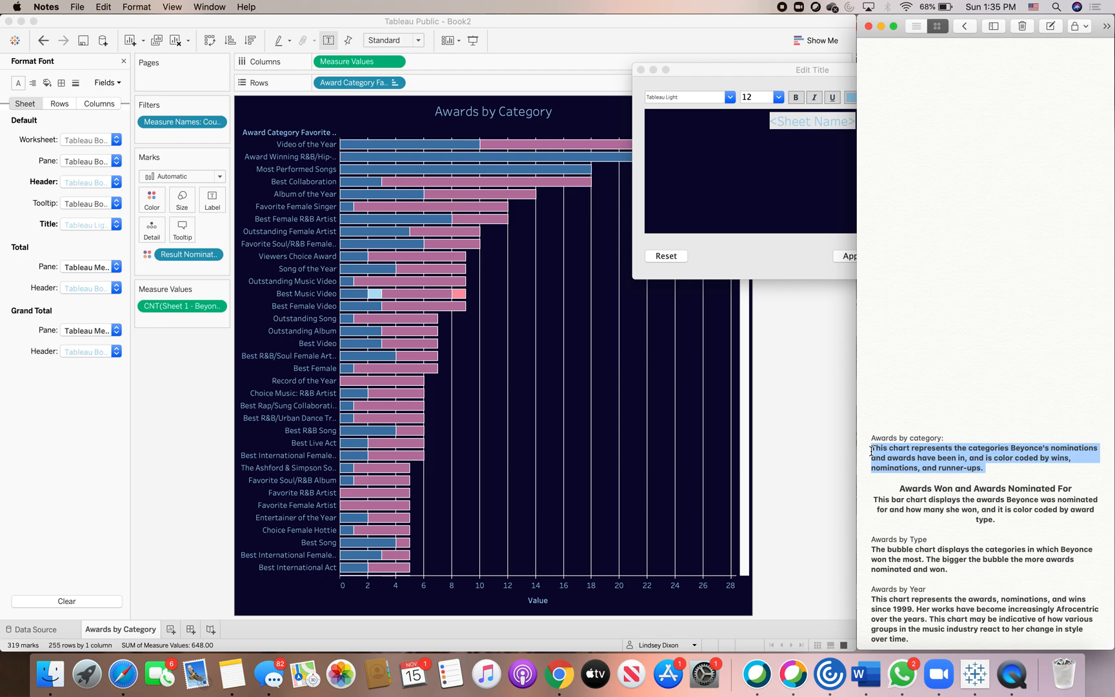
right_click(942, 465)
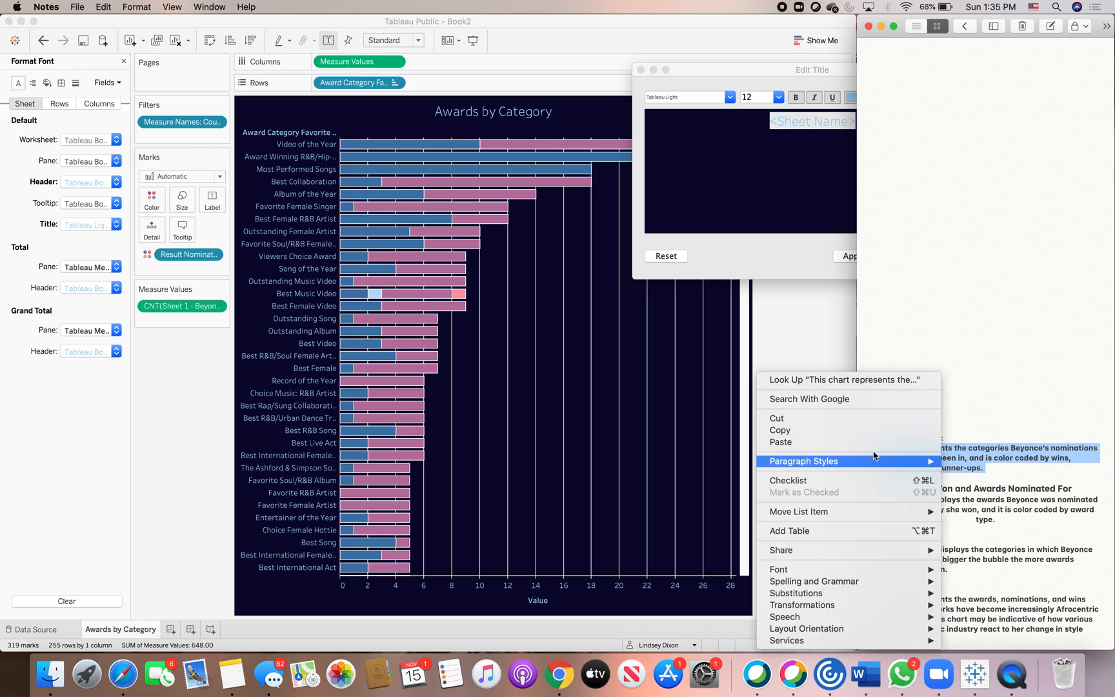
click(777, 434)
Paste the description below the sheet name in the title editor.
click(772, 167)
right_click(813, 151)
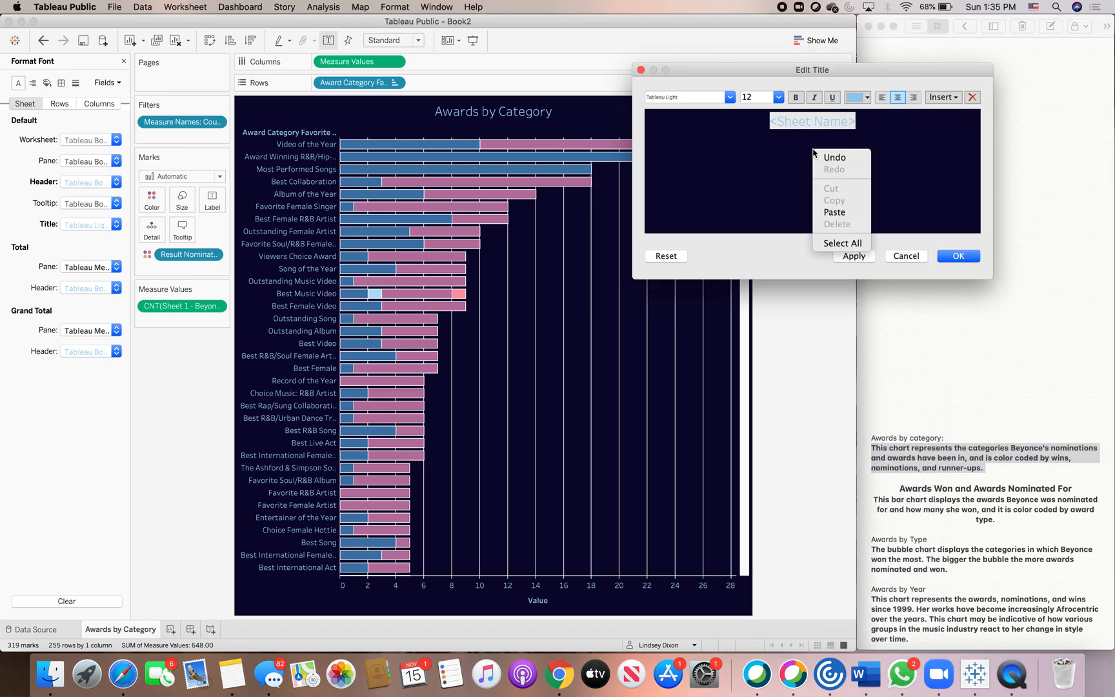
click(834, 212)
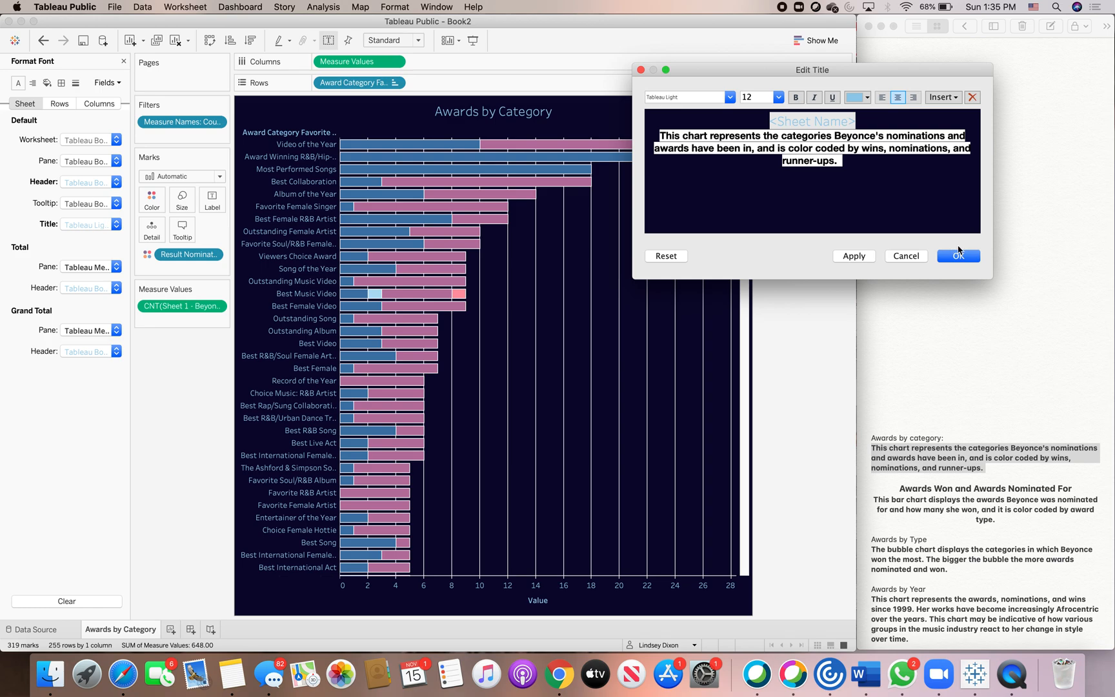
Color the pasted description text light blue and confirm the title.
drag(867, 167, 855, 114)
click(867, 97)
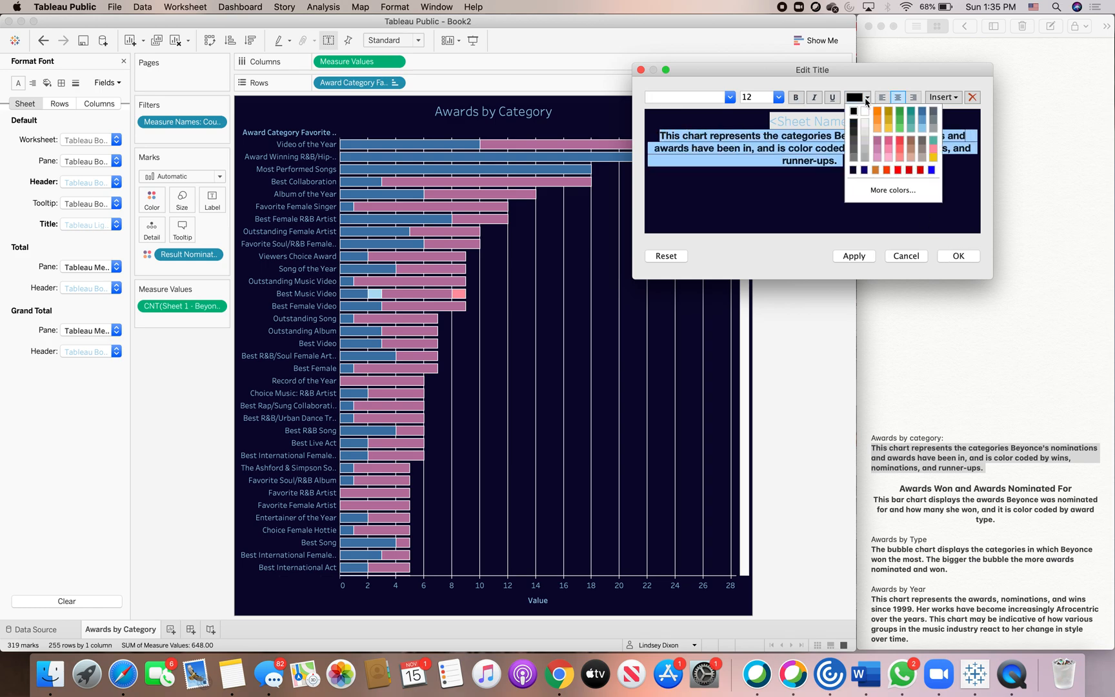
click(921, 128)
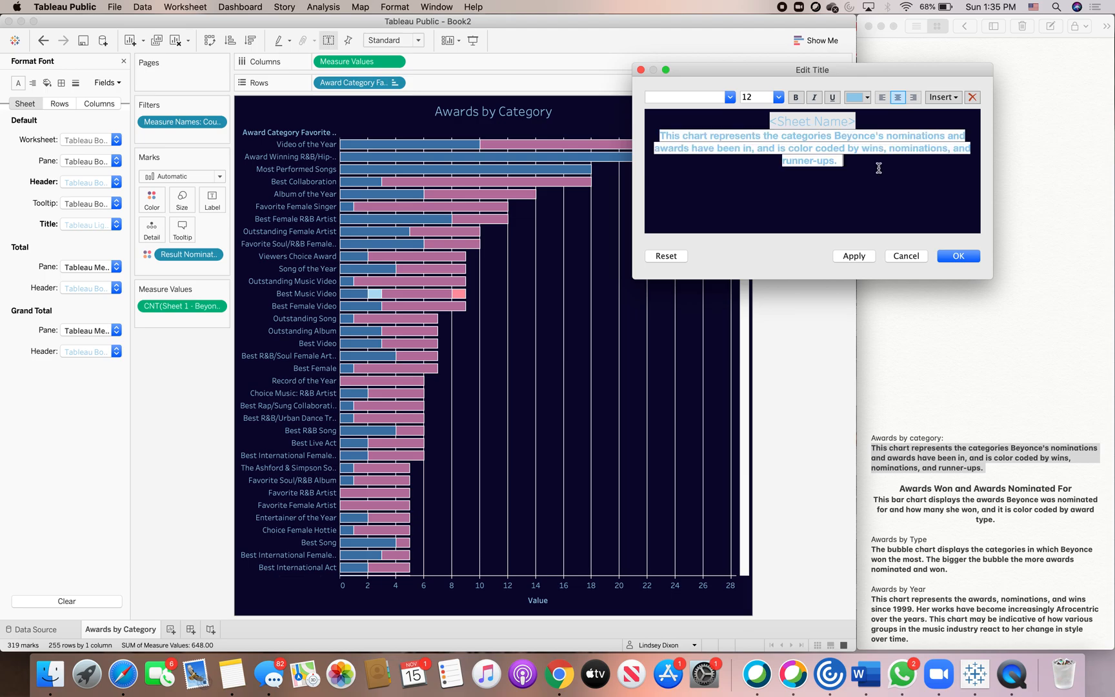
click(961, 257)
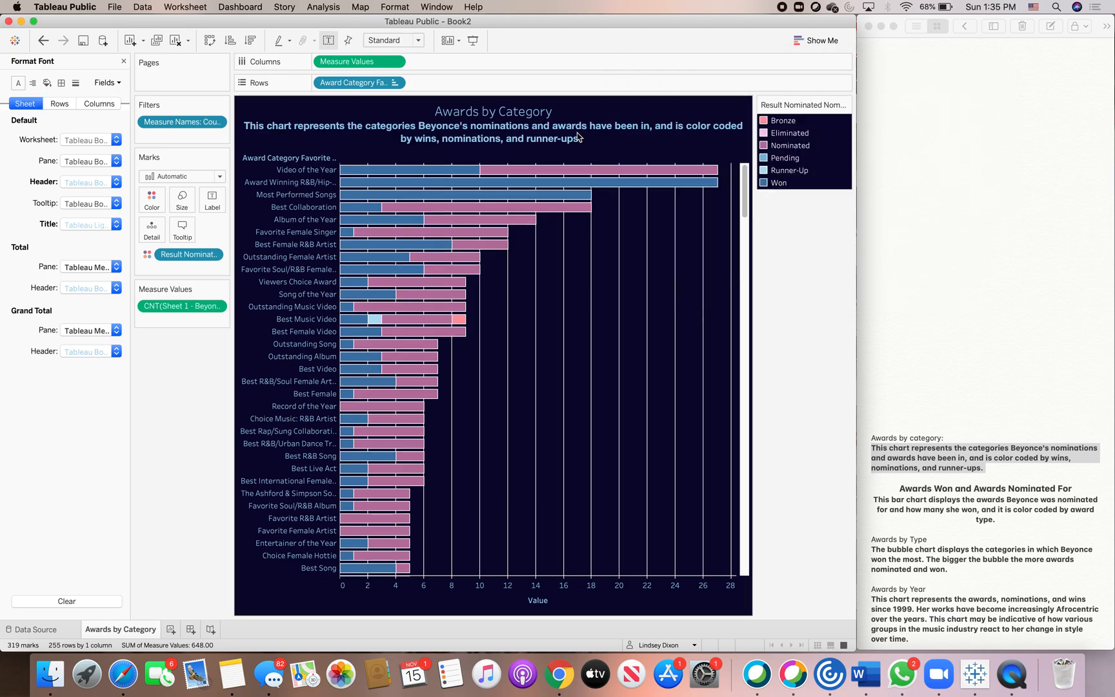
Reopen the title editor, make the whole title bold, and confirm.
double_click(580, 145)
drag(848, 123, 856, 167)
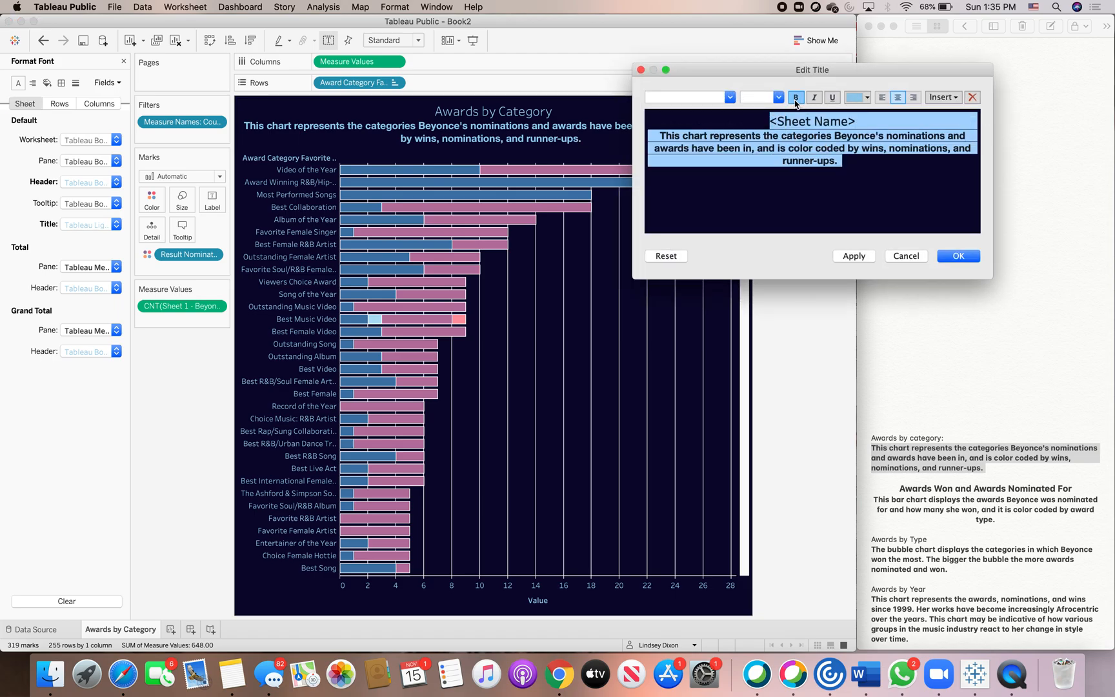
click(958, 257)
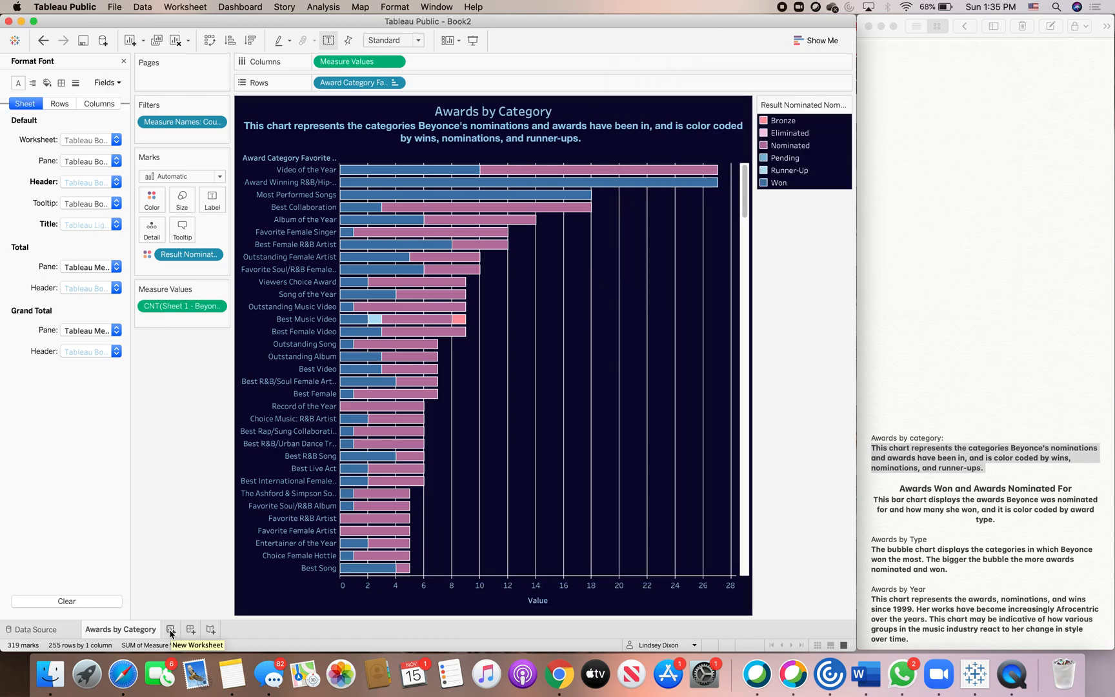
Add a new worksheet and rename its tab to Awards Won and Awards Nominated For.
click(210, 627)
double_click(176, 629)
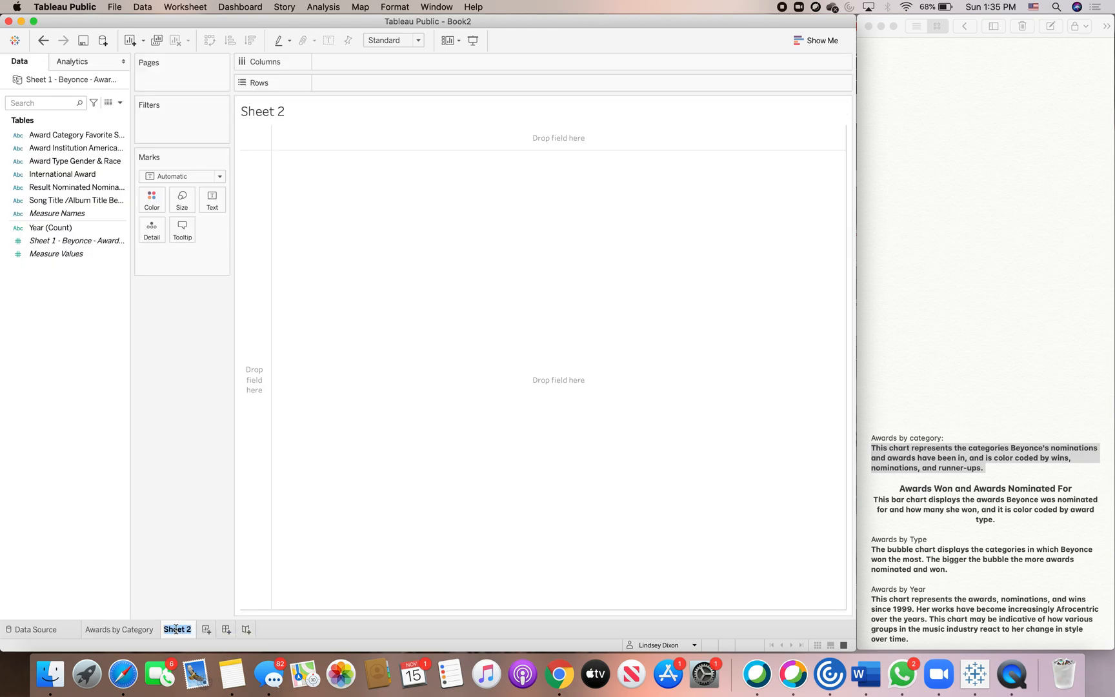
key(BackSpace)
text(Awards Won an)
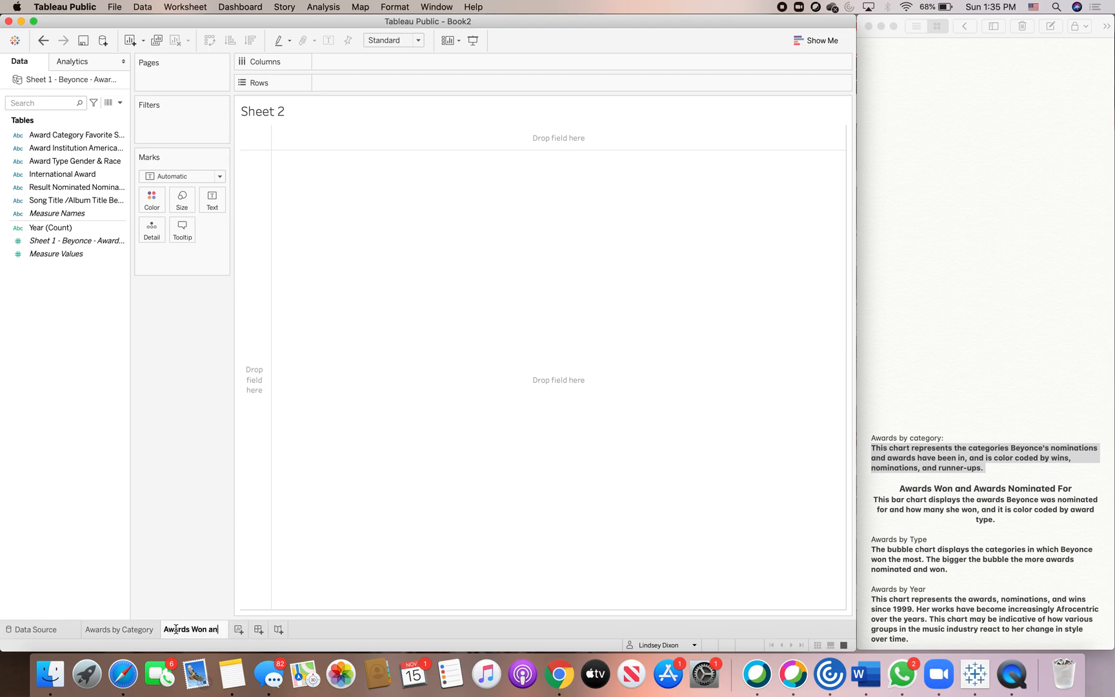
text(d Awards N)
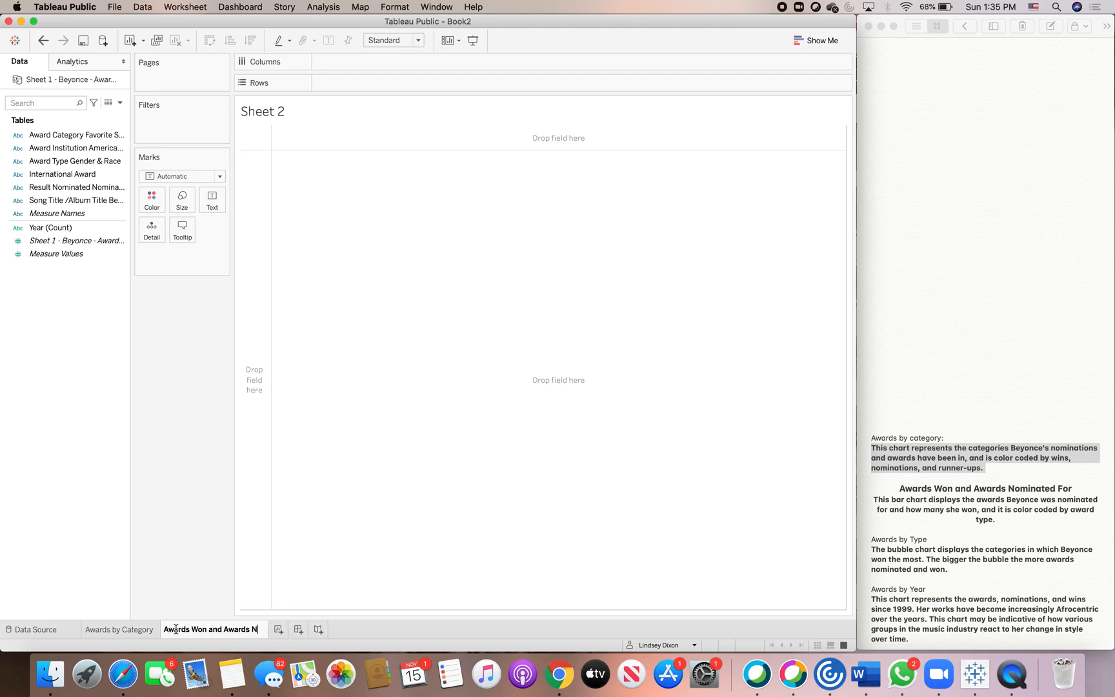
text(ominated Fo)
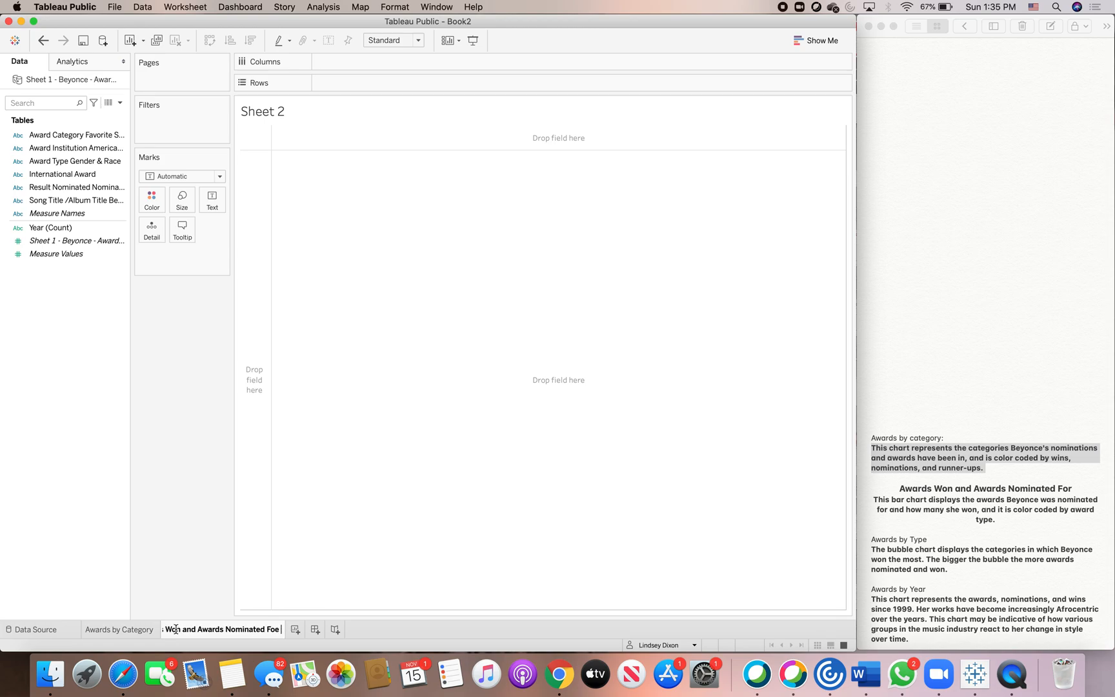
text(r)
key(Return)
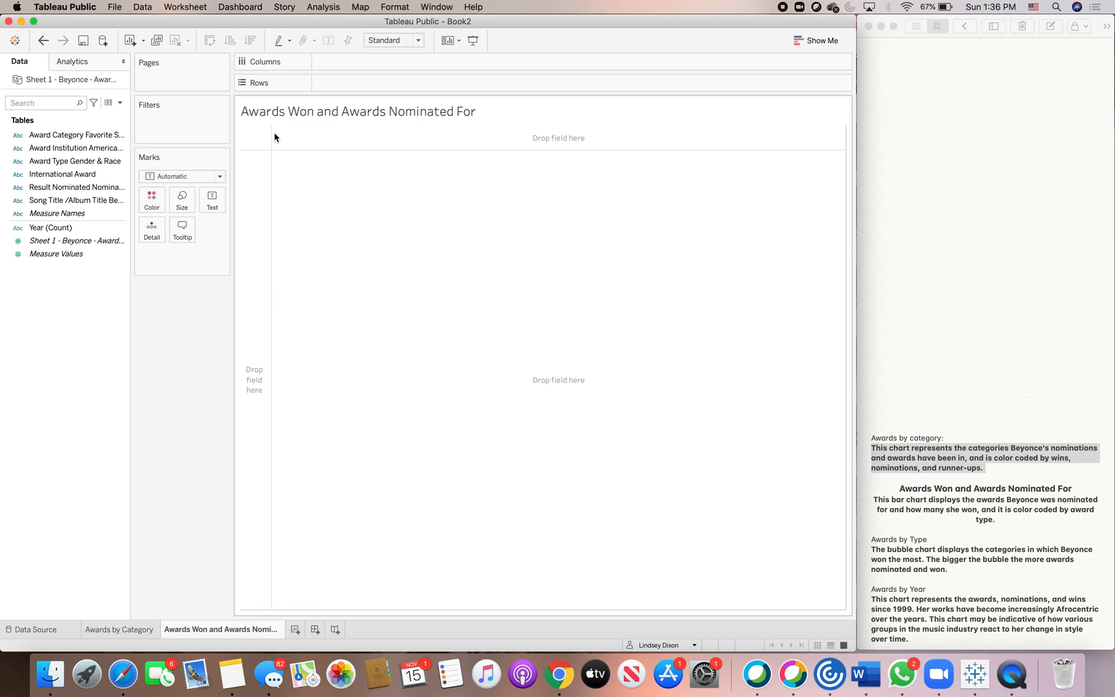
Center the new worksheet's title in the title editor and confirm.
click(1013, 298)
scroll(1013, 299, up, 10)
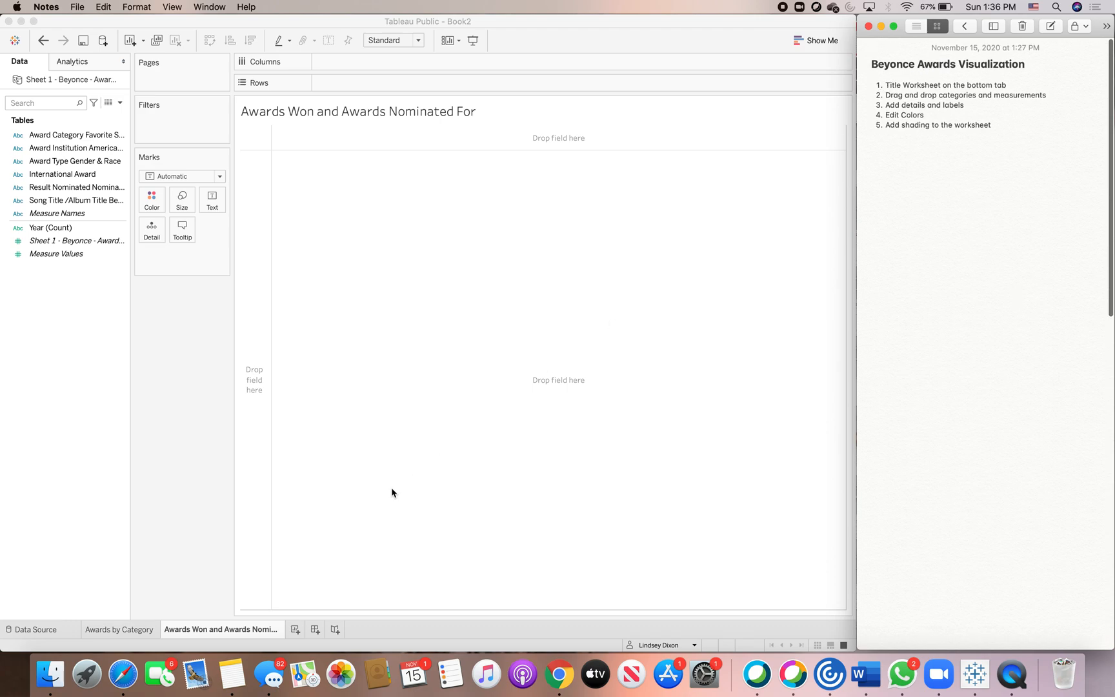
click(406, 122)
double_click(405, 122)
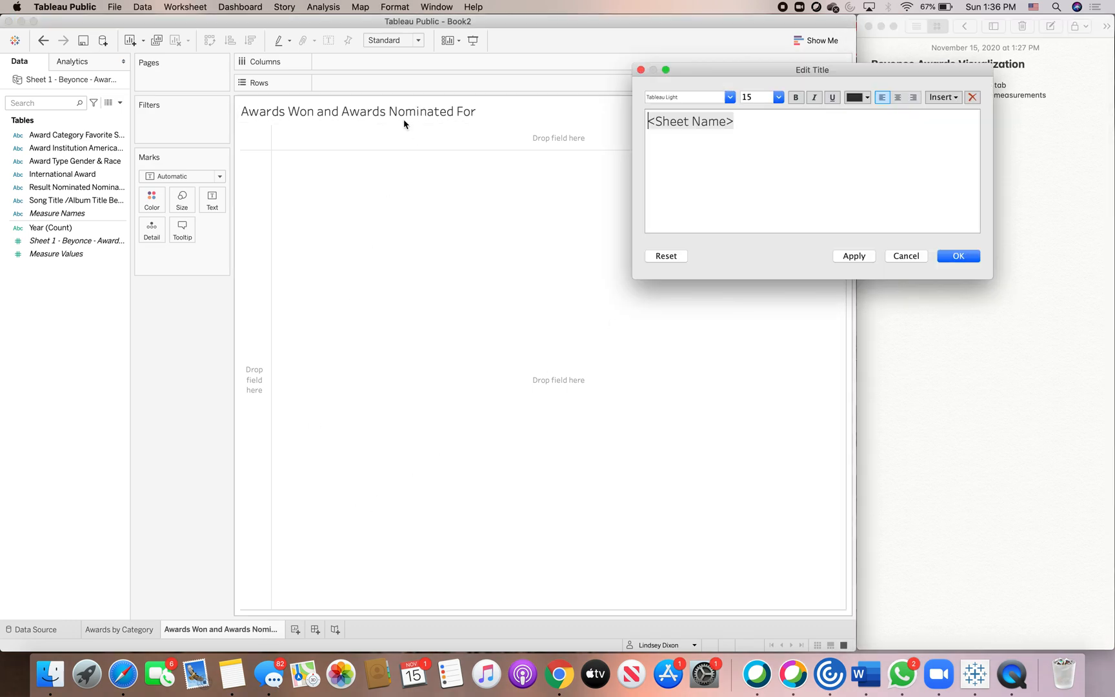
click(897, 97)
click(965, 257)
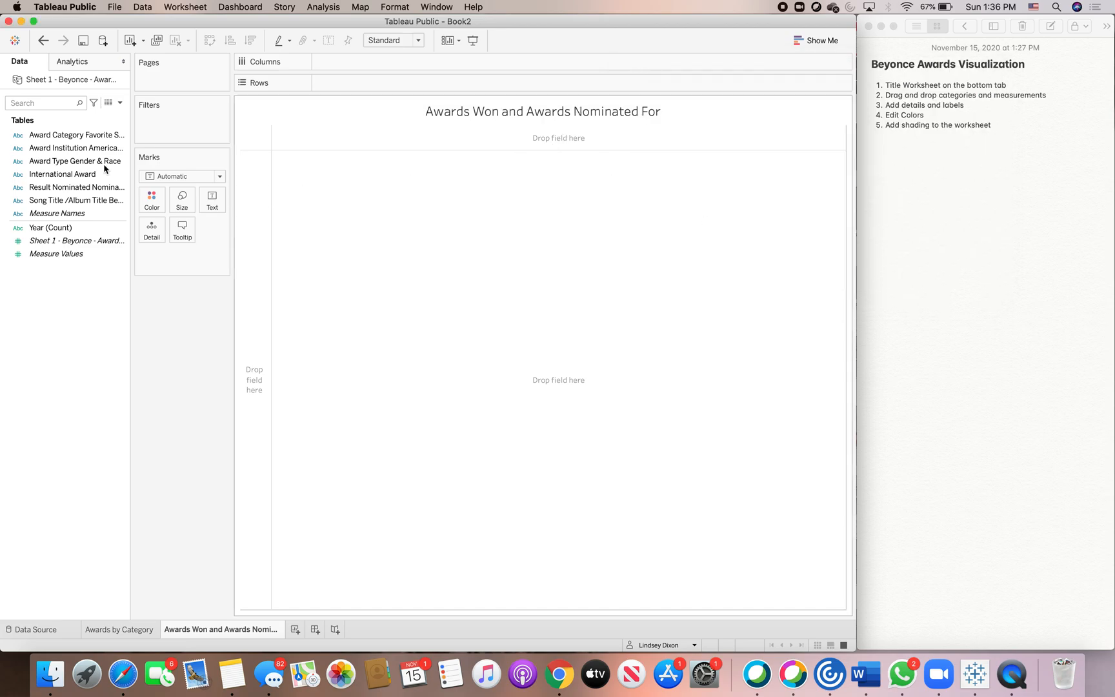
Build a bar chart with Result Nominated Nominated on Columns and Measure Values on Rows.
drag(80, 187, 369, 61)
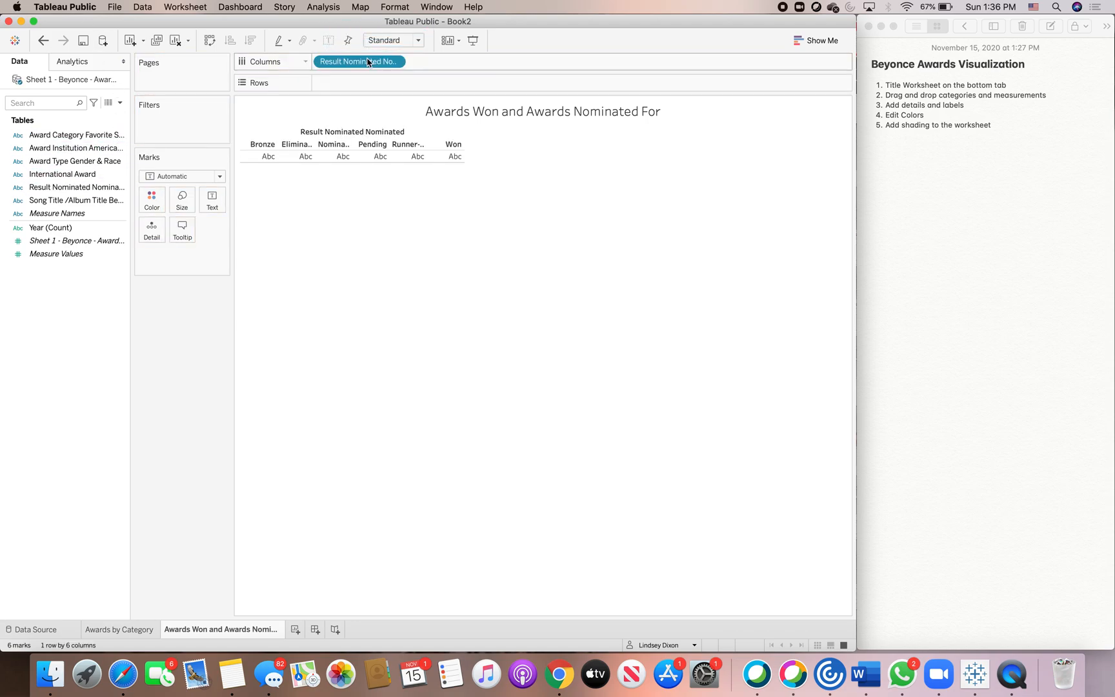
drag(57, 254, 355, 83)
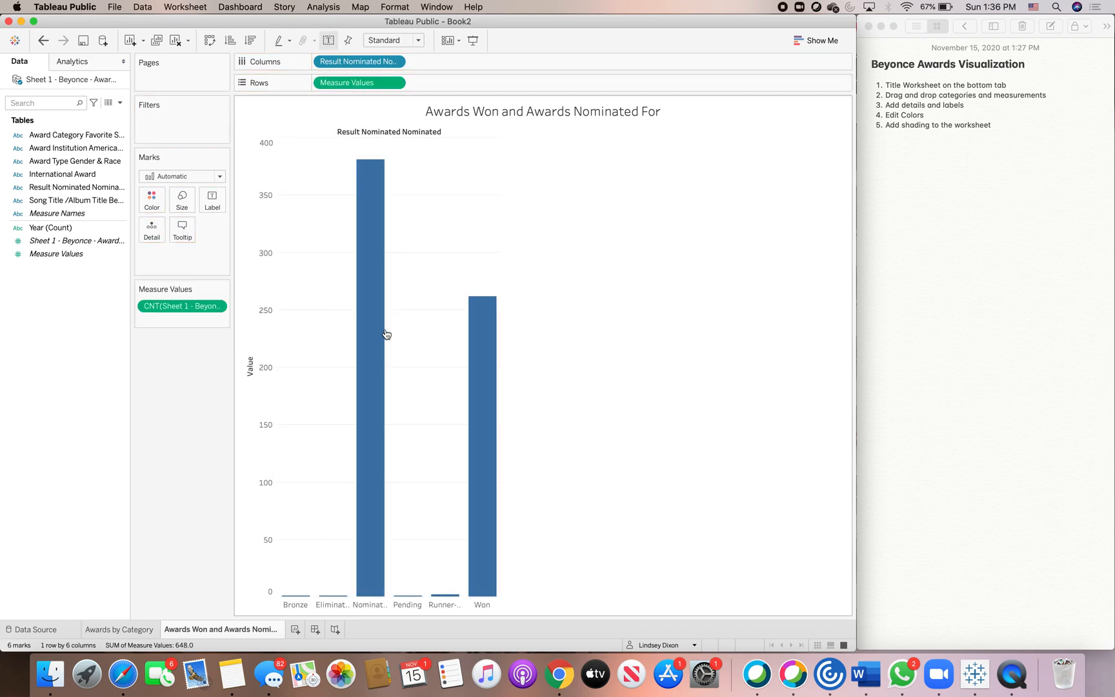
mouse_move(486, 569)
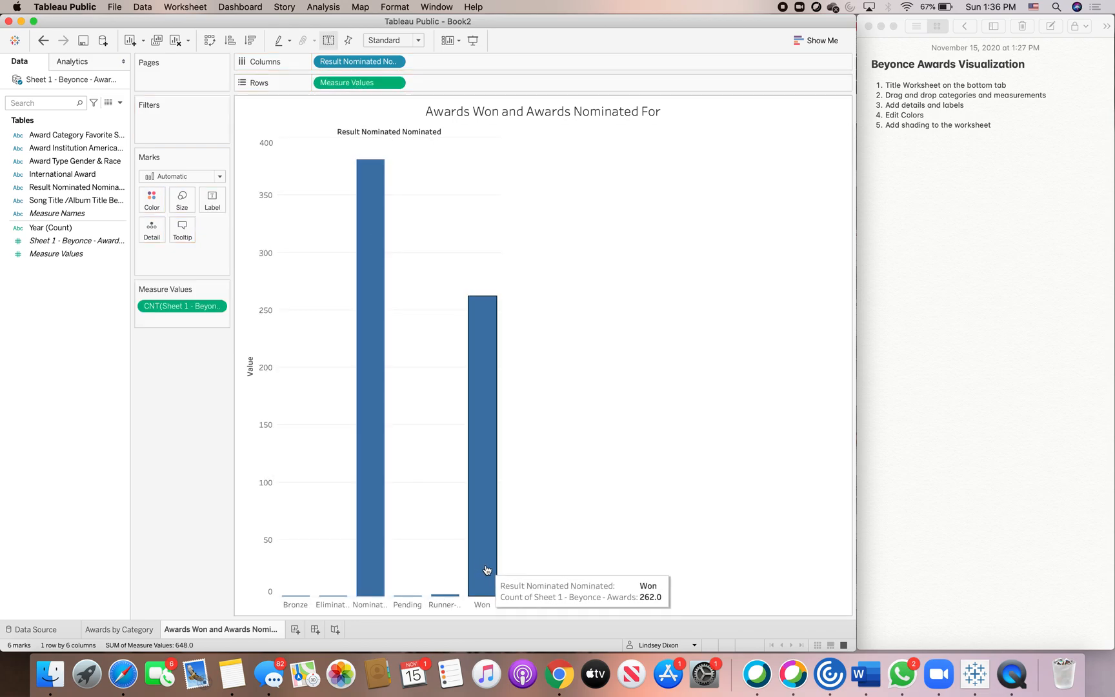
Exclude the Bronze, Eliminated, Pending and Runner-Up results so only Nominated and Won bars remain.
click(303, 609)
click(389, 619)
click(298, 605)
click(389, 619)
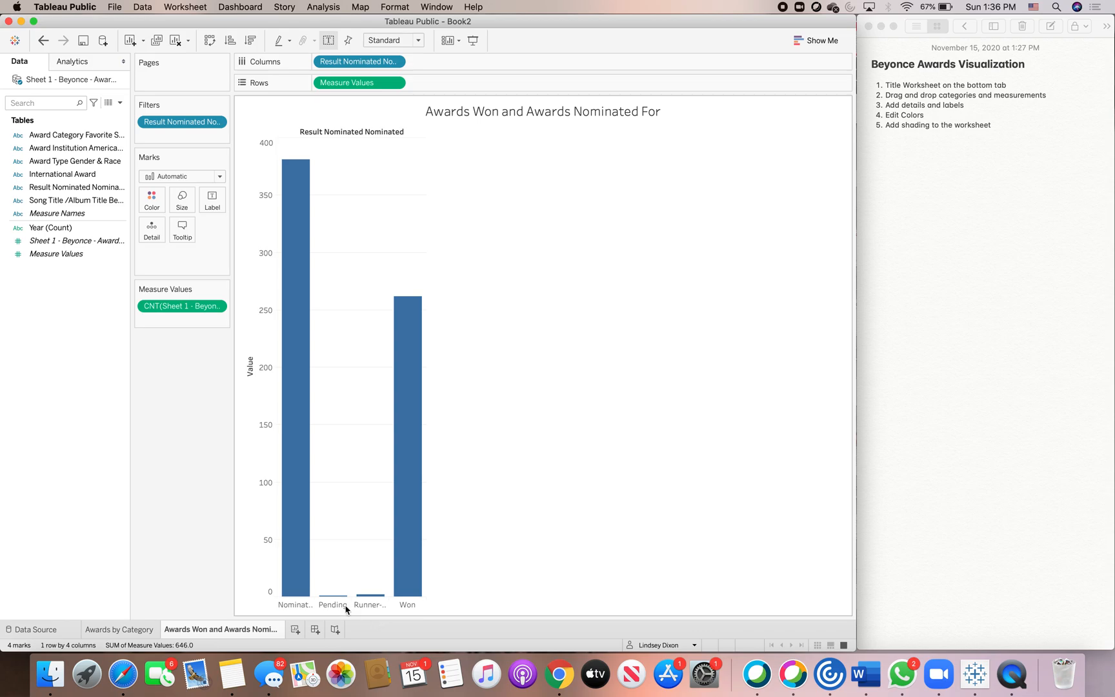
click(346, 608)
click(428, 618)
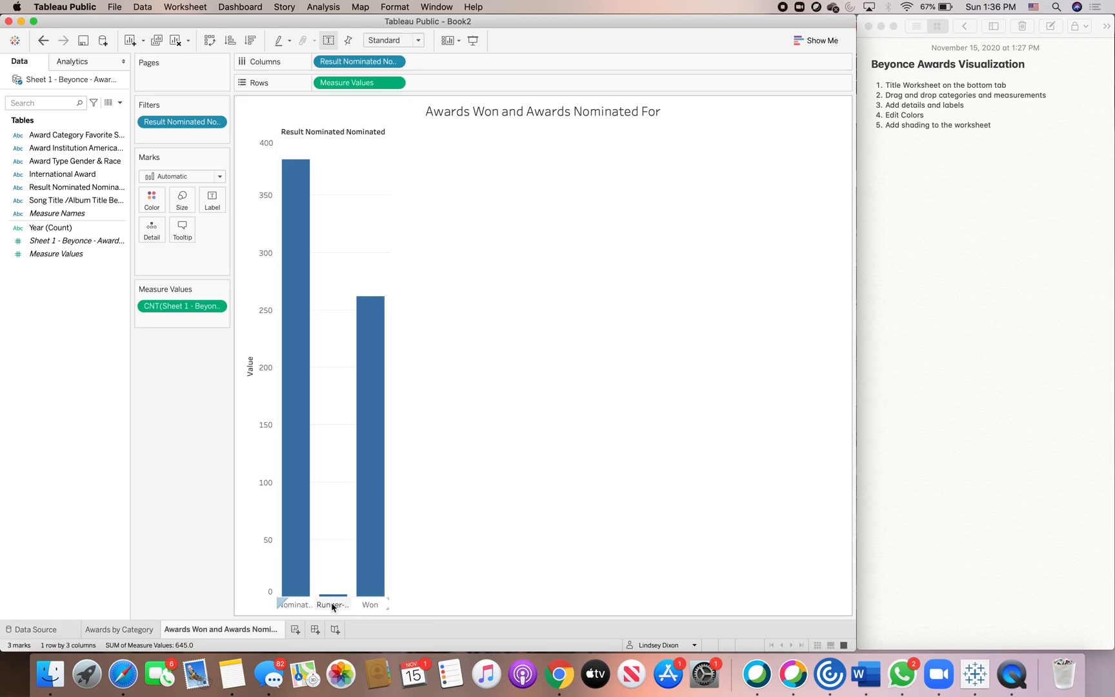
click(332, 605)
click(423, 620)
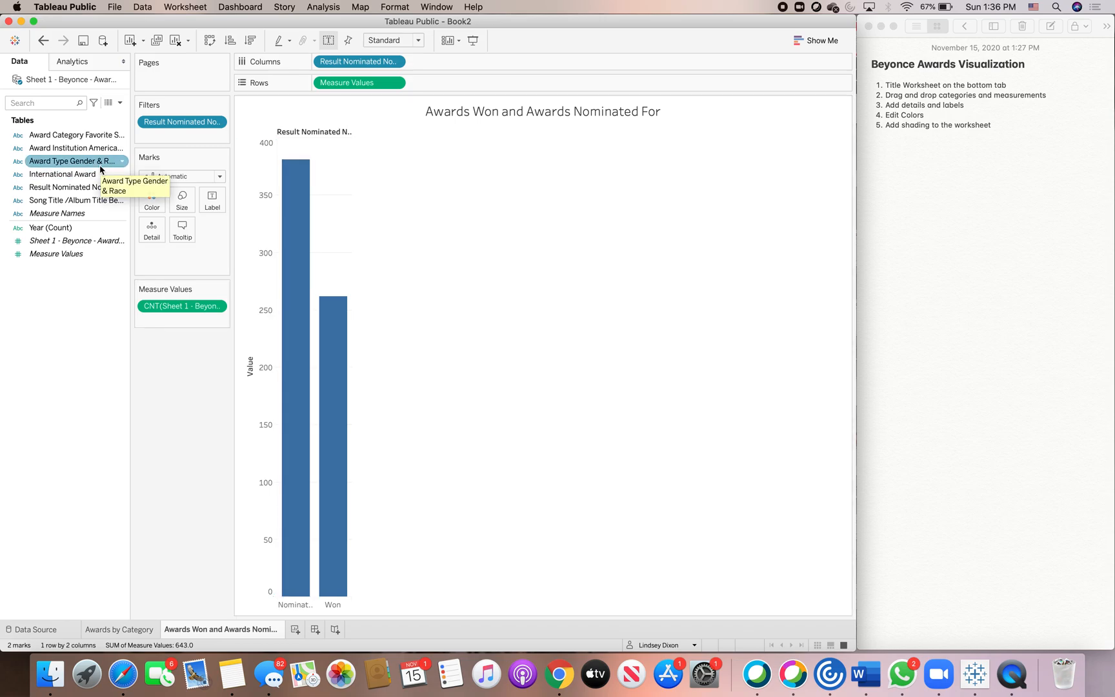
Color the stacked bars by Award Type Gender & Race.
drag(63, 165, 100, 163)
drag(148, 193, 148, 196)
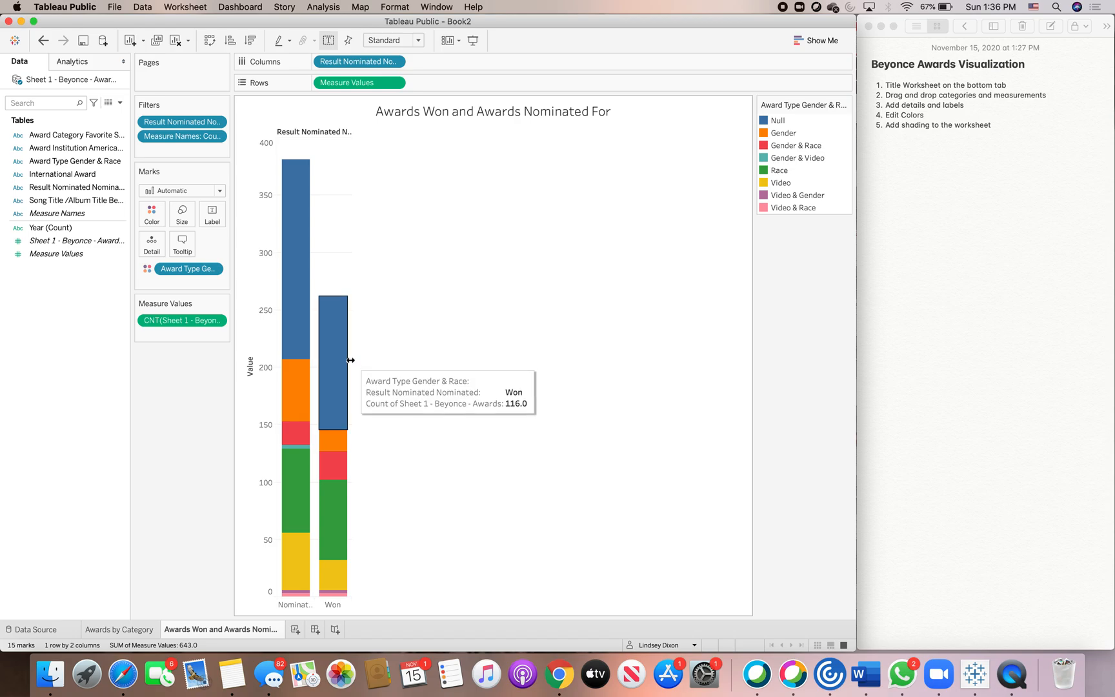
Widen the Nominated and Won bars across the view.
drag(392, 360, 541, 388)
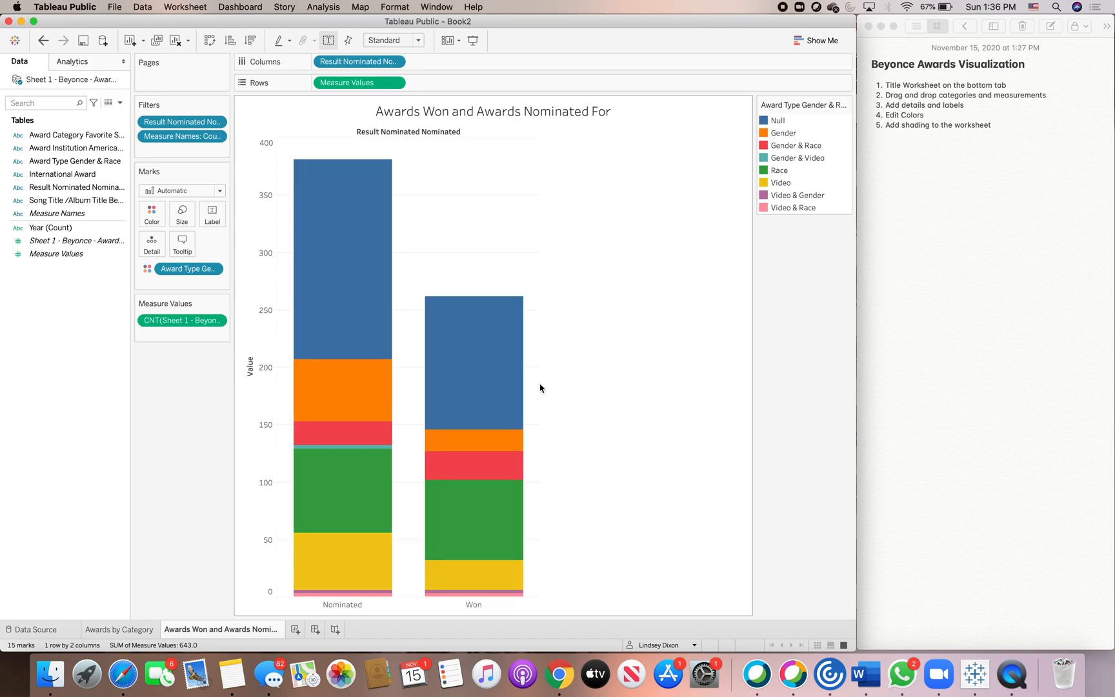
drag(535, 386, 627, 396)
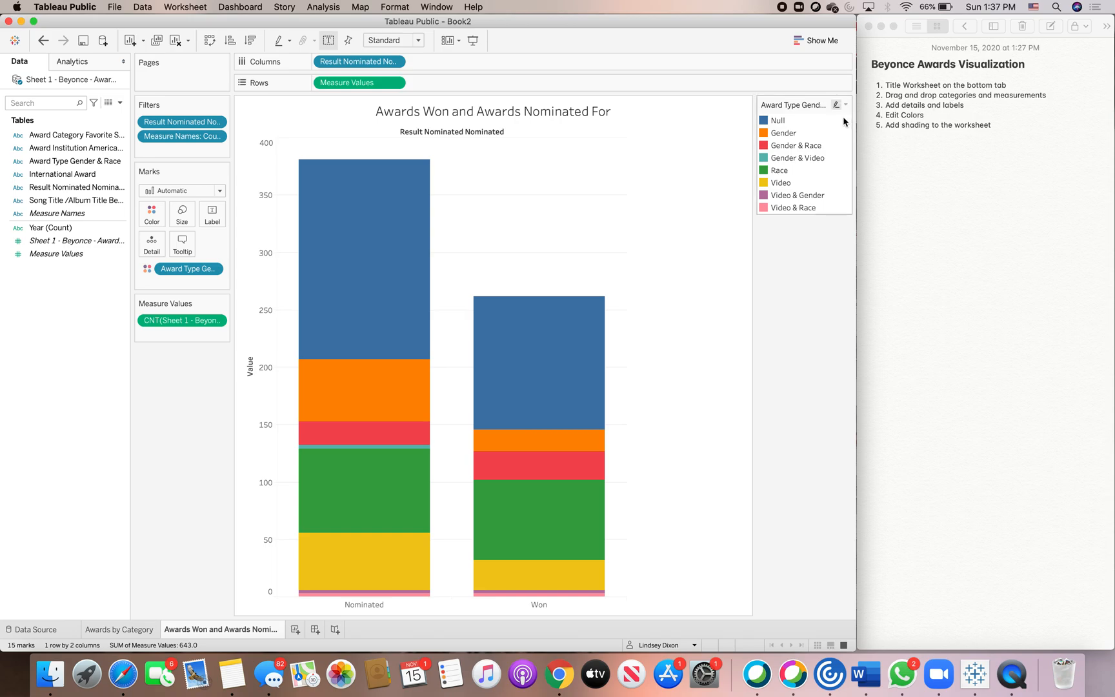
mouse_move(425, 238)
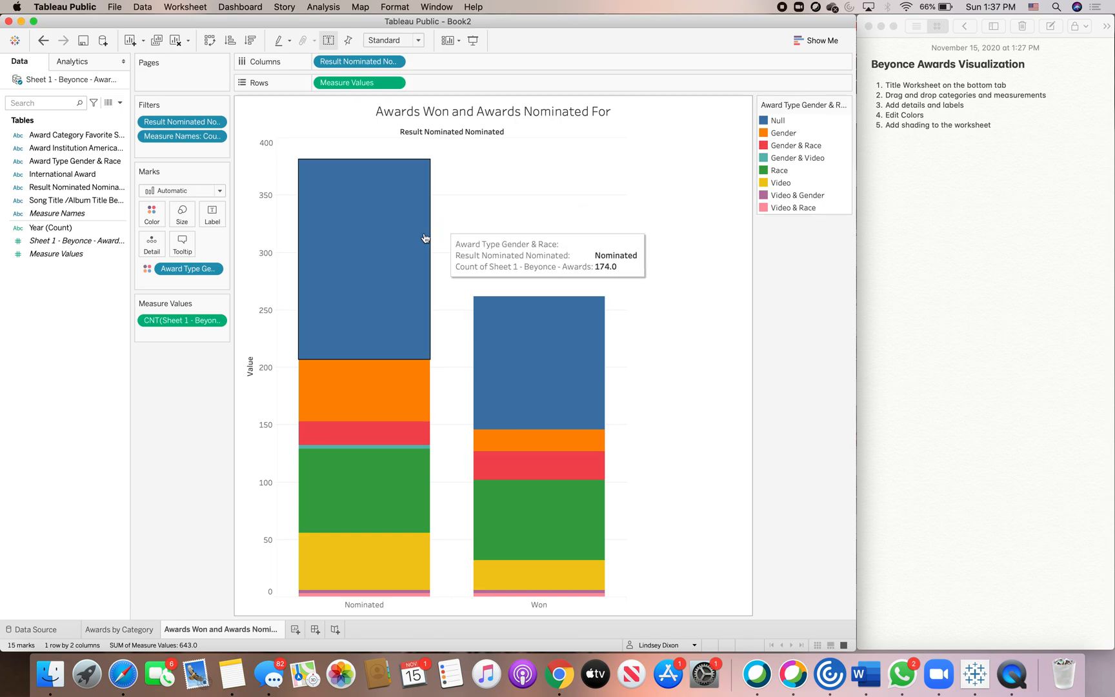
Open the color editor for Award Type Gender & Race and assign the Blue palette.
click(162, 219)
click(184, 256)
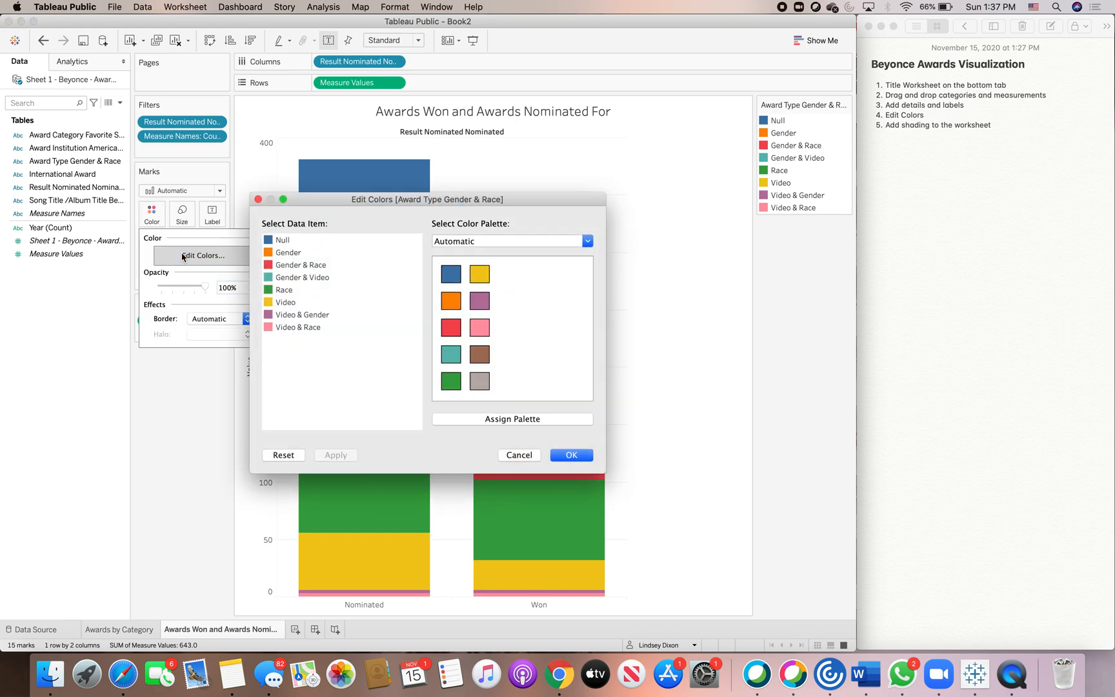
click(504, 247)
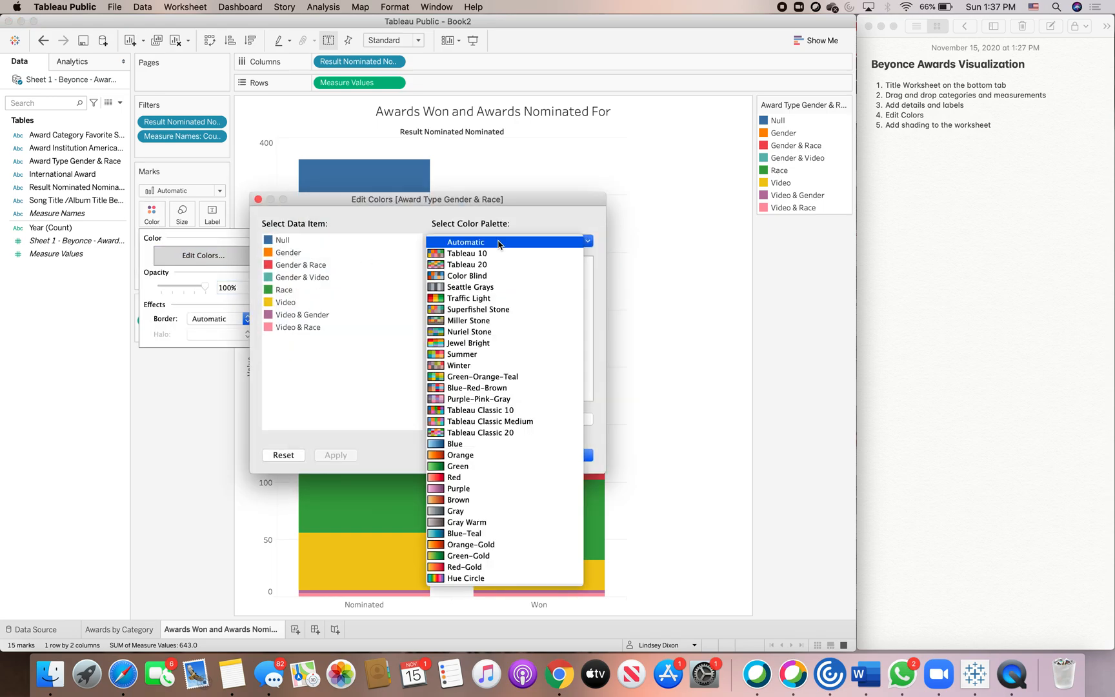
click(495, 449)
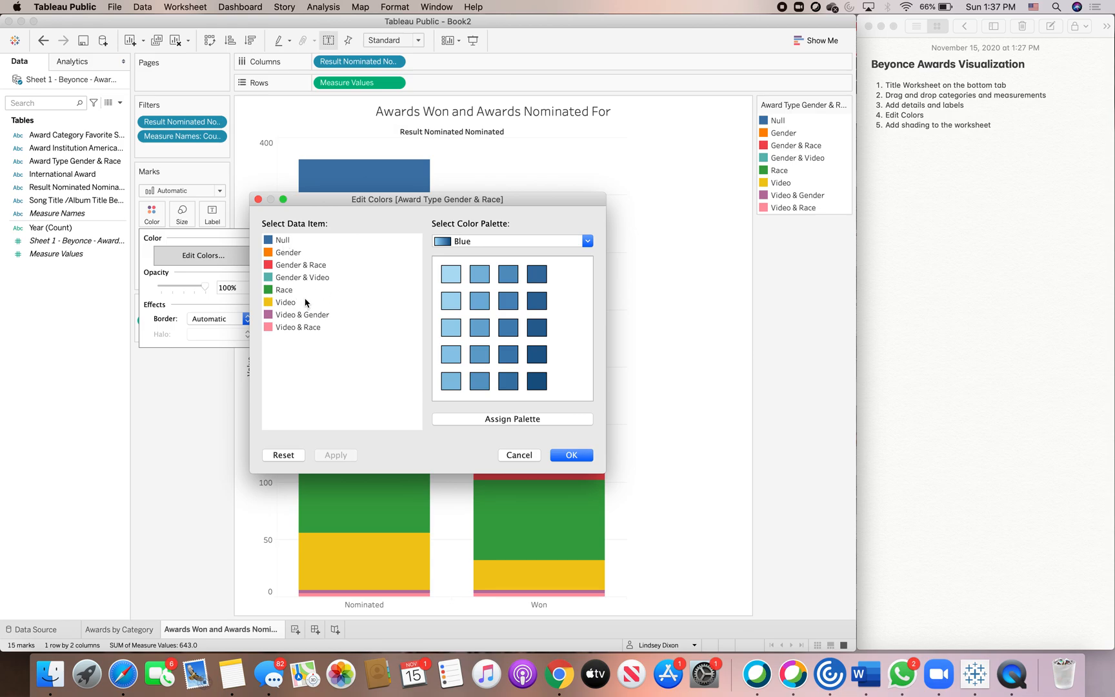
click(288, 252)
click(531, 418)
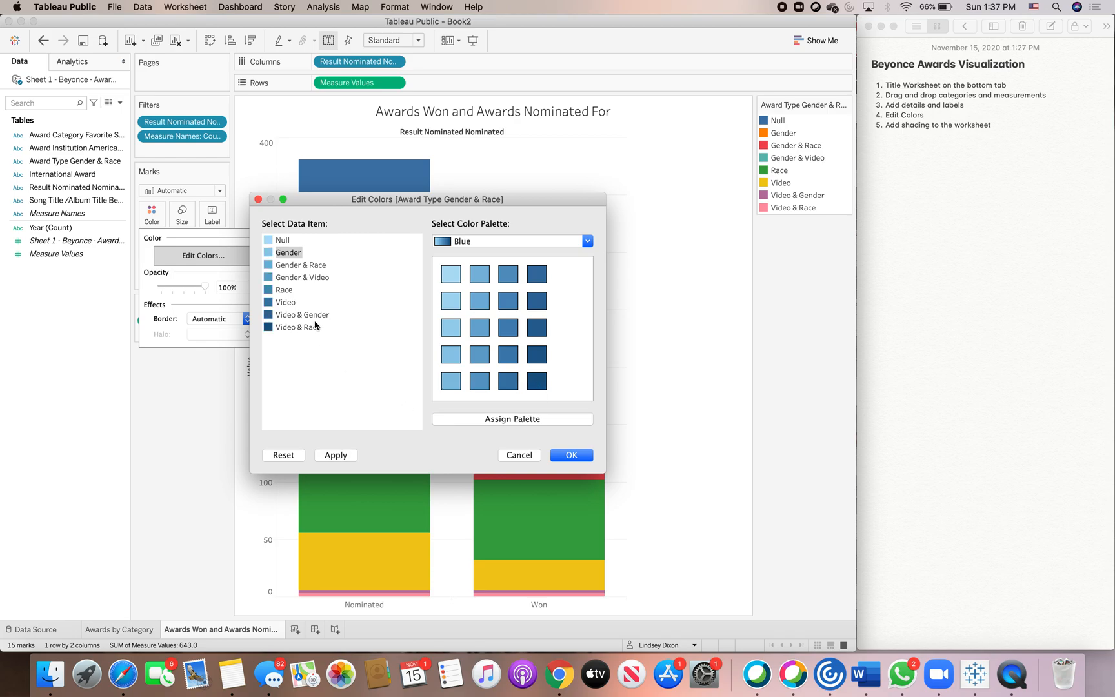
From the Purple palette, give Video & Gender, Race and Gender & Race pink and purple shades, and confirm.
click(587, 241)
click(550, 289)
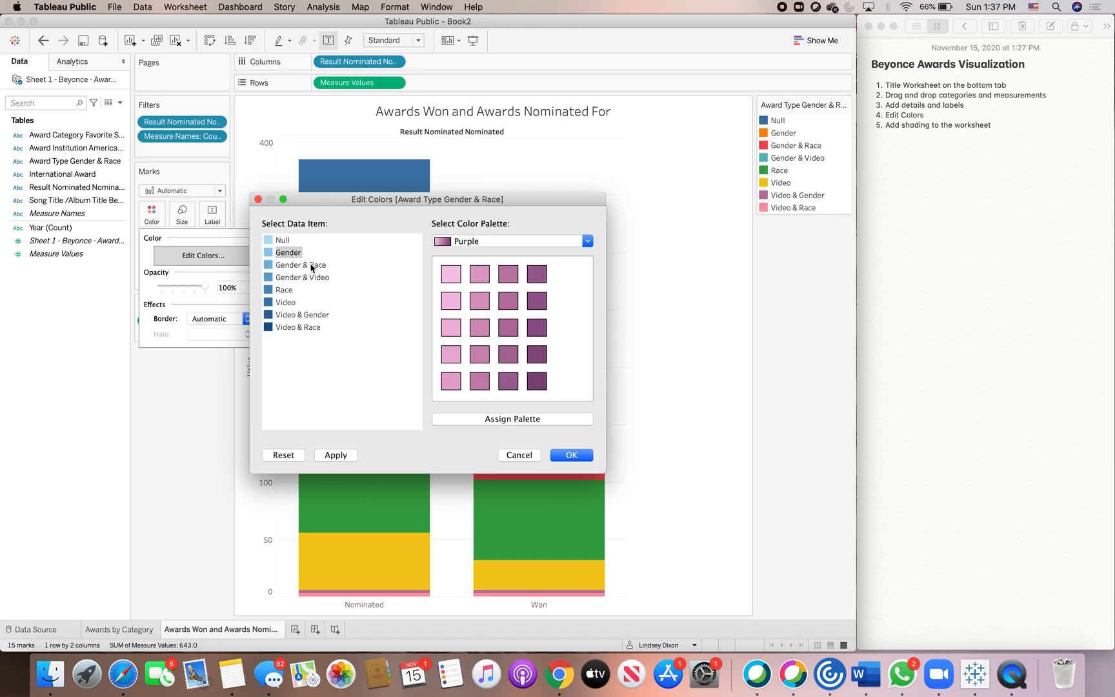
click(283, 325)
click(284, 315)
drag(479, 274, 272, 318)
click(287, 290)
click(536, 380)
click(297, 265)
click(451, 276)
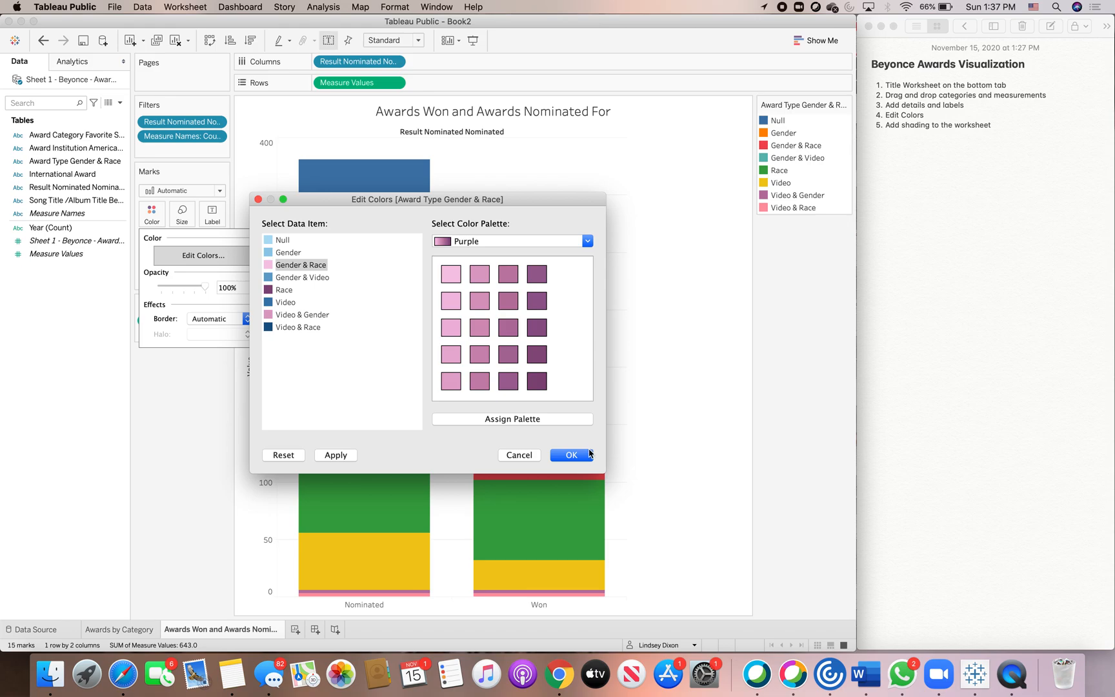
click(571, 455)
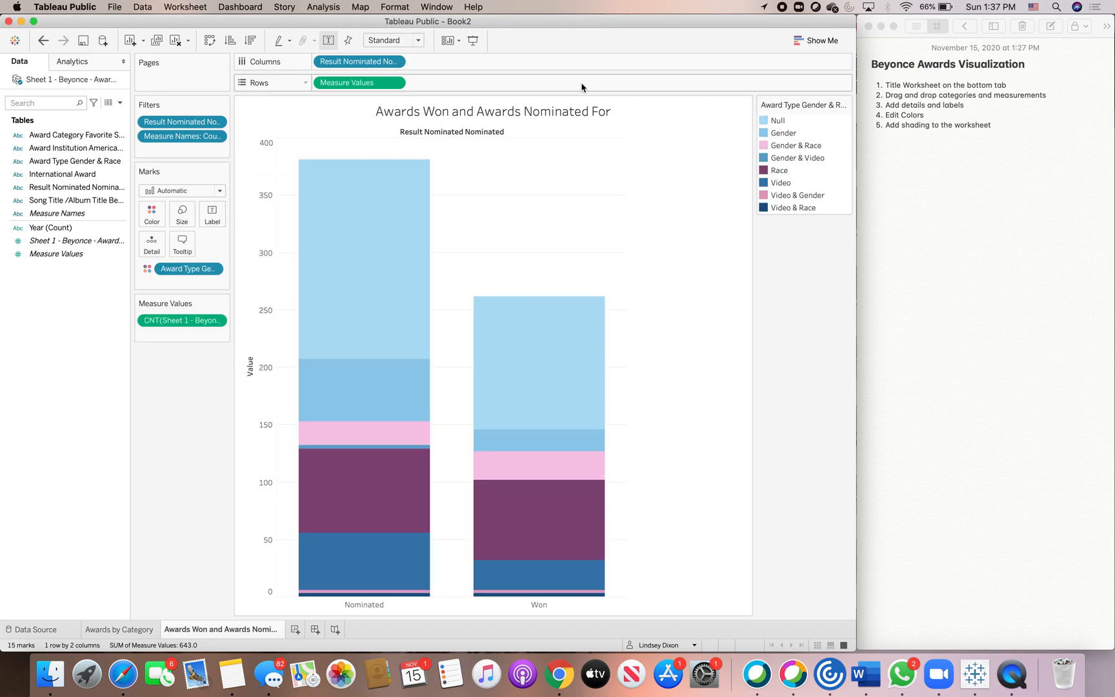
mouse_move(407, 186)
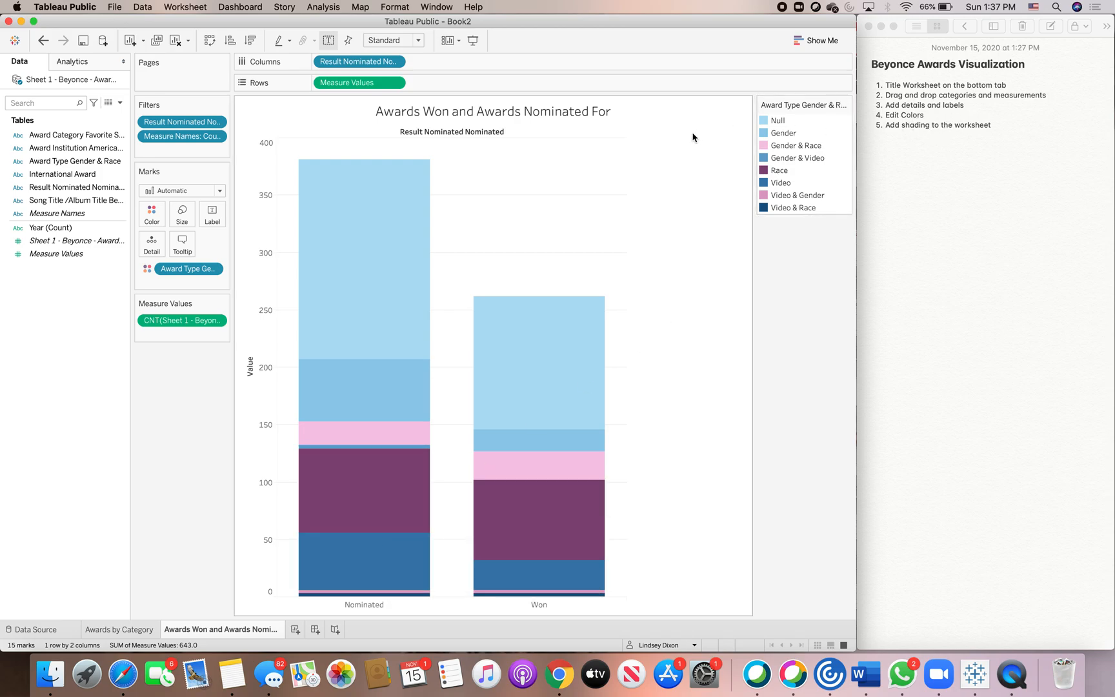
Shade the worksheet background dark navy.
click(390, 7)
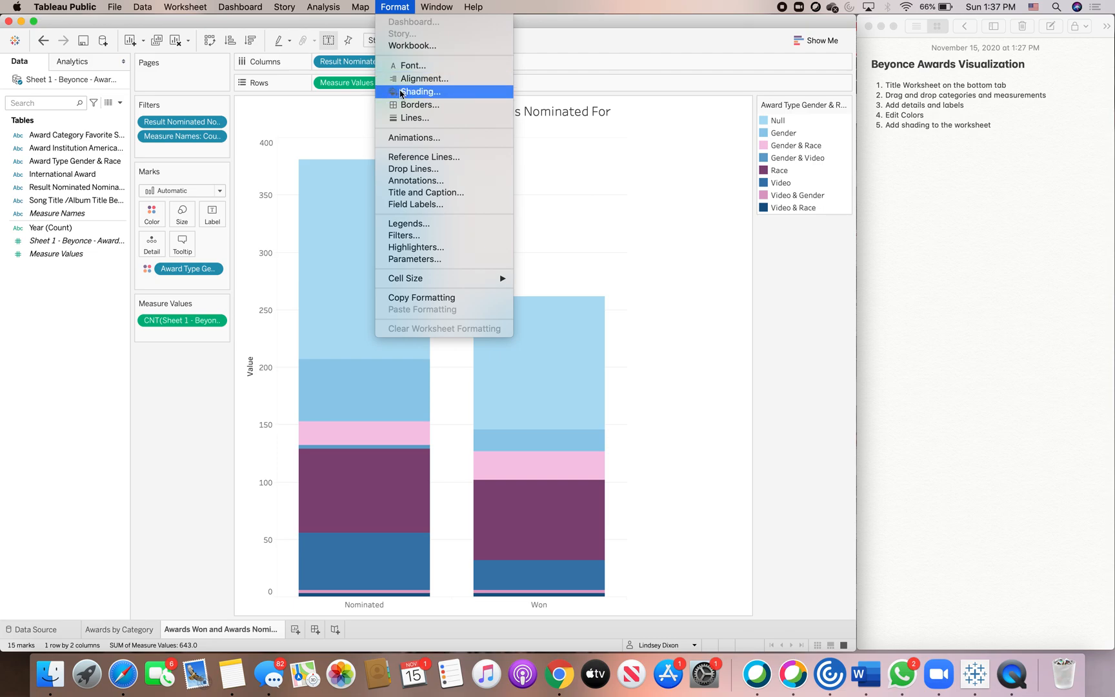
click(401, 93)
click(116, 140)
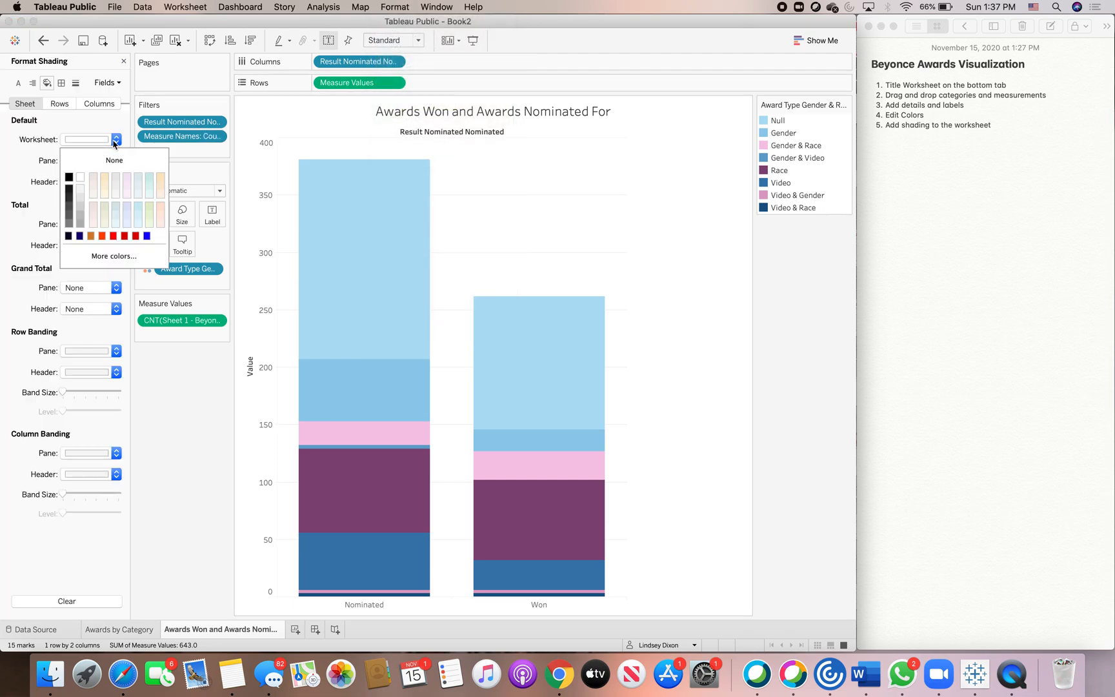
click(68, 236)
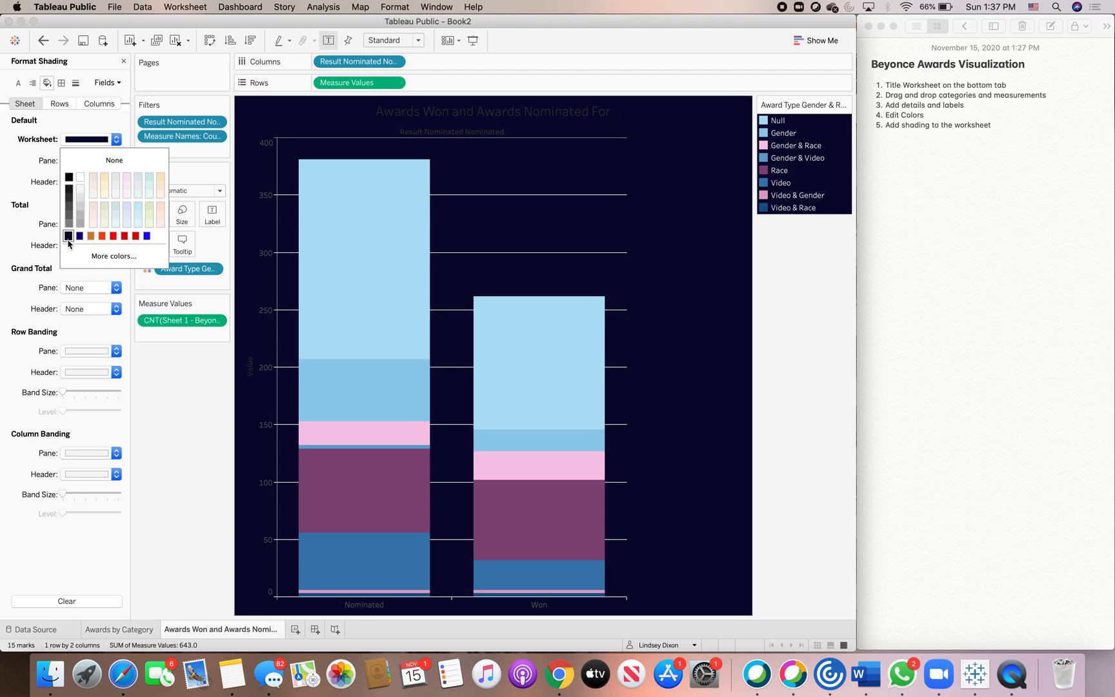
click(167, 381)
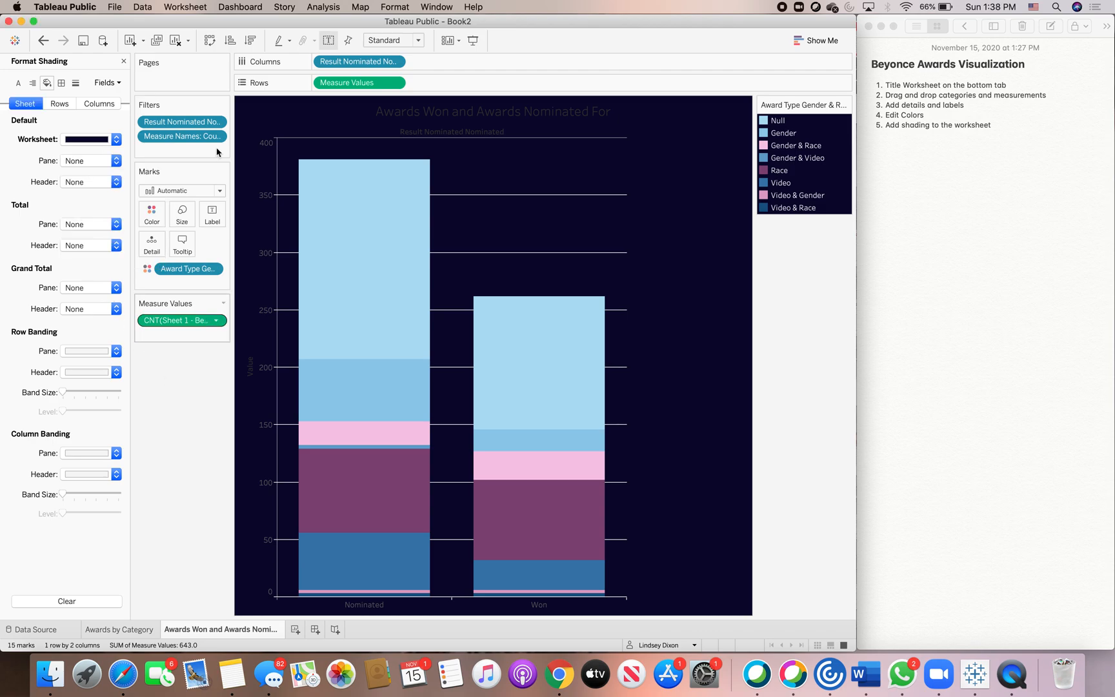
Set the worksheet title font colour to light blue.
click(405, 8)
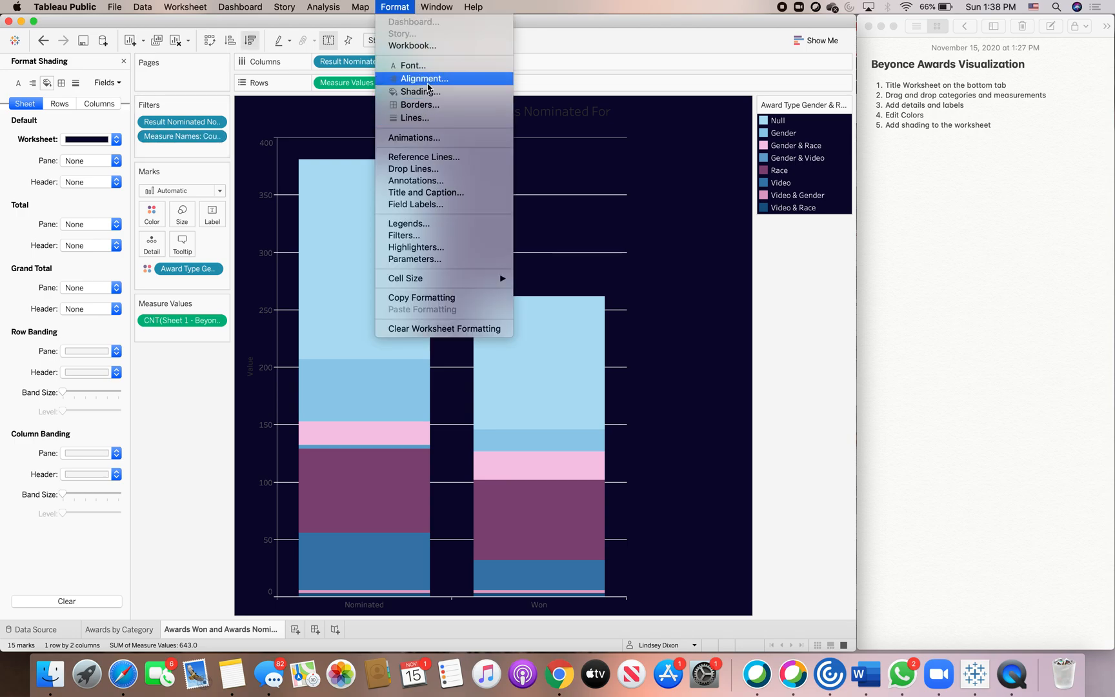
click(416, 65)
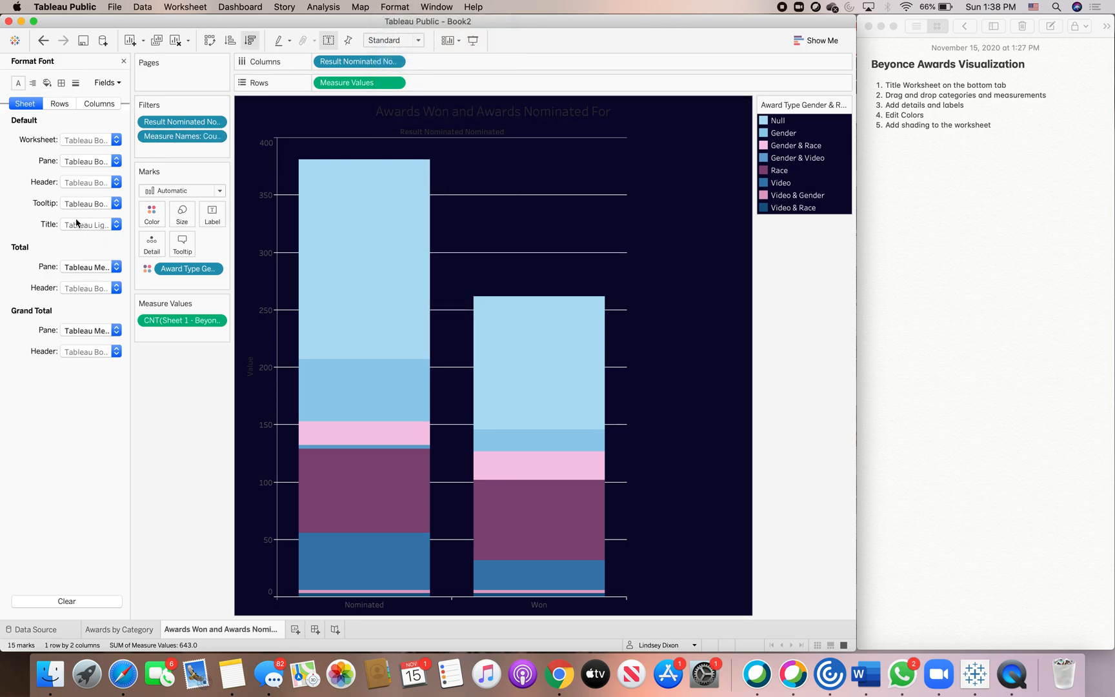
click(111, 225)
click(137, 299)
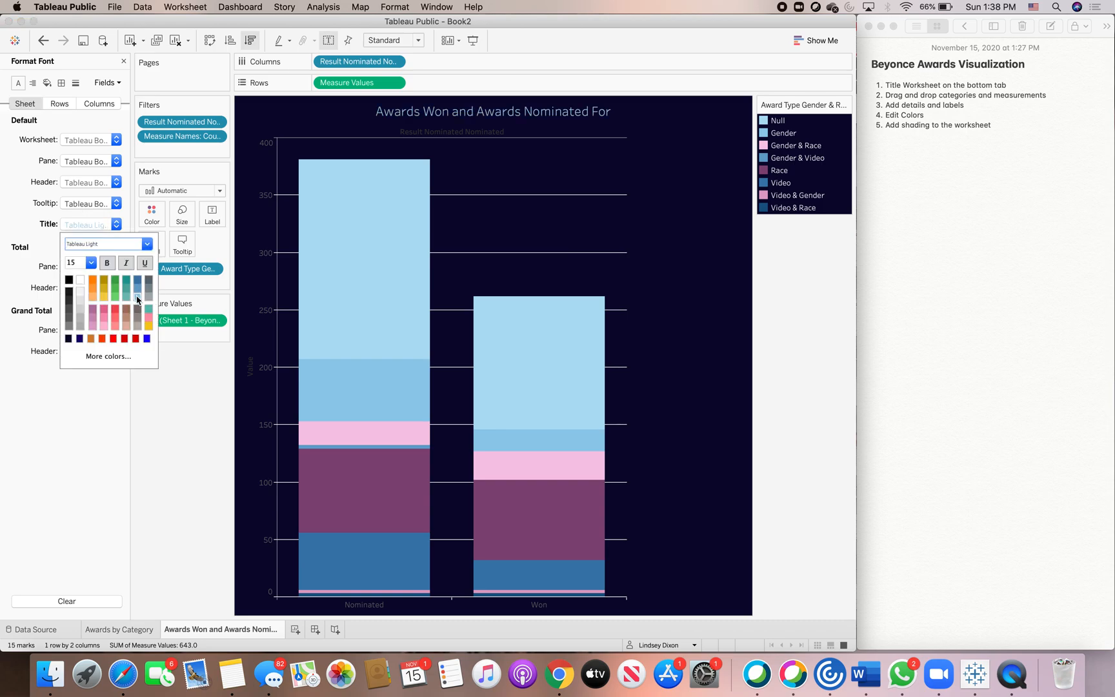
Set the header font colour to light blue as well.
click(116, 203)
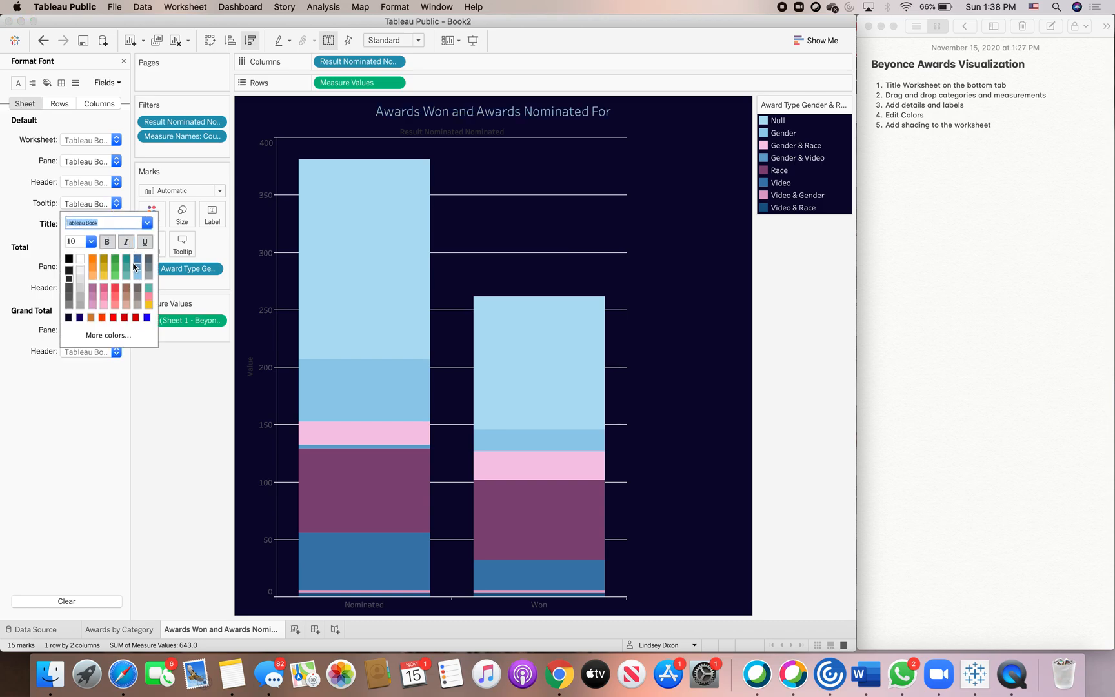
click(116, 181)
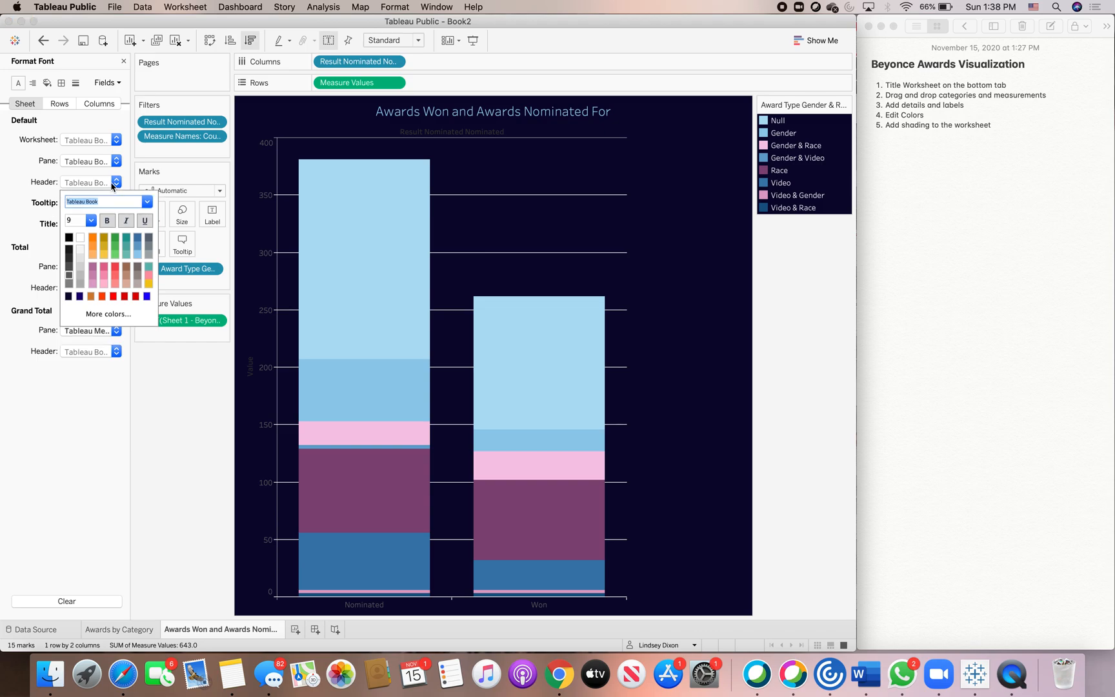
click(139, 256)
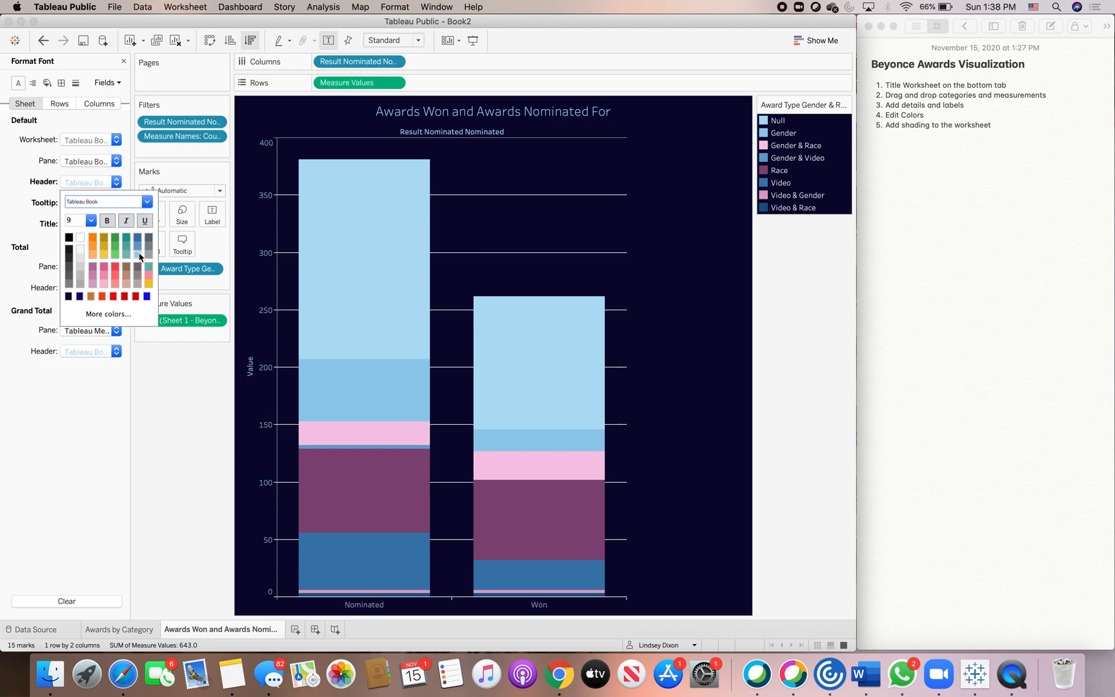
click(178, 431)
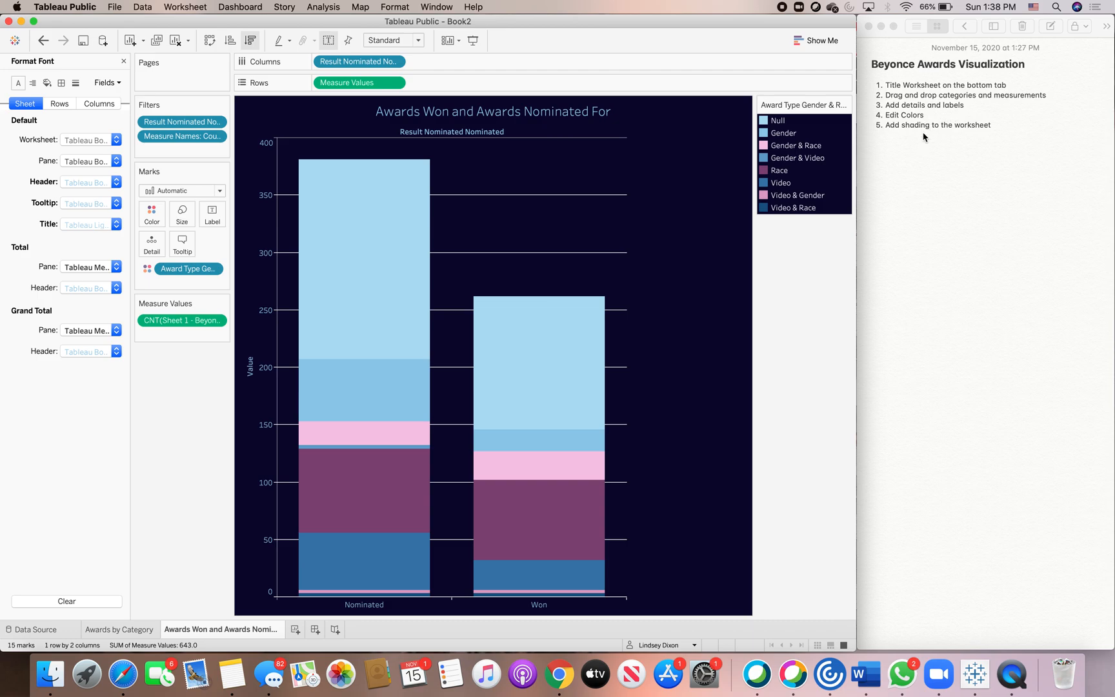
Copy the Awards Won and Awards Nominated For description from the notes.
scroll(921, 306, down, 15)
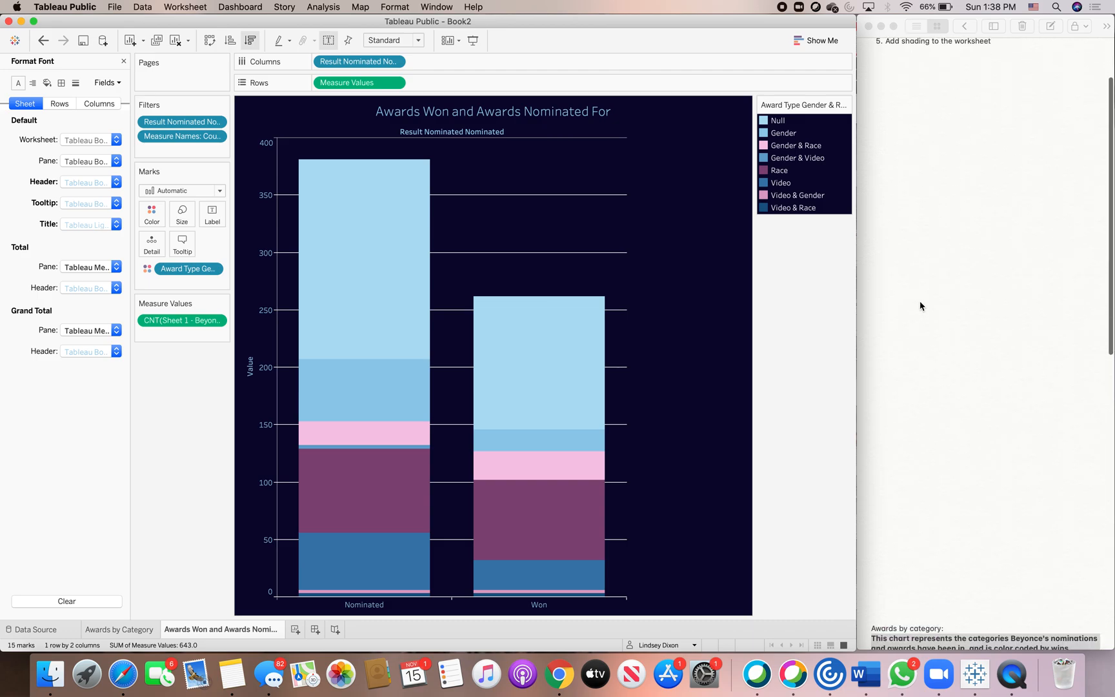
click(993, 436)
drag(992, 436, 876, 418)
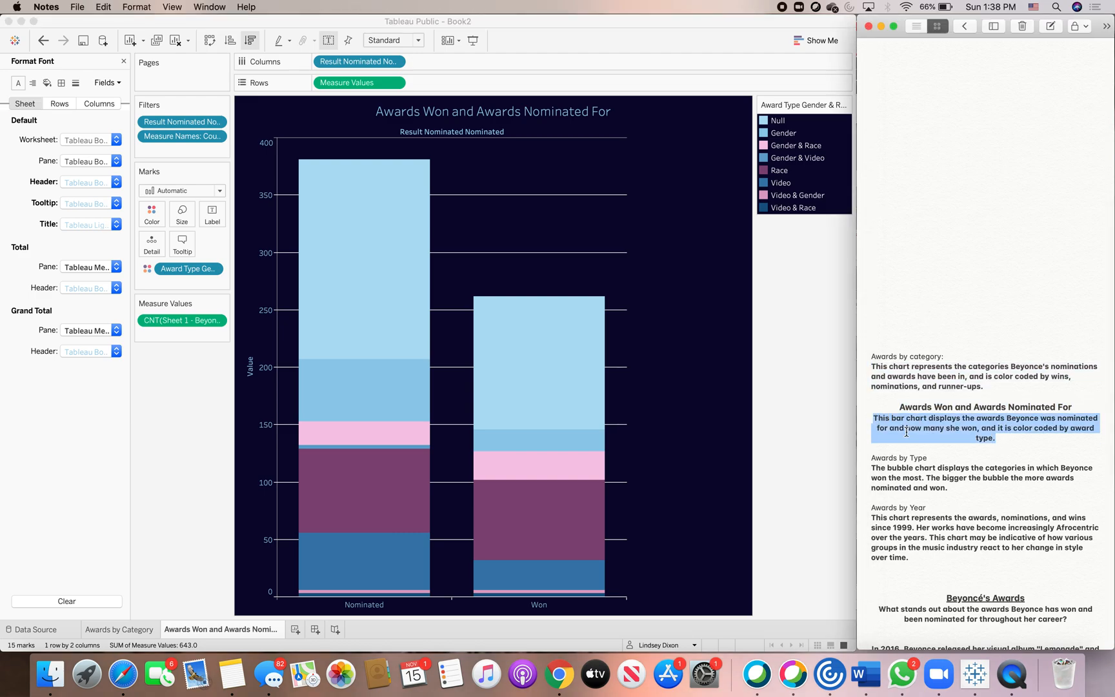
right_click(906, 432)
click(916, 429)
Paste the copied description into the worksheet title below the sheet name.
scroll(935, 323, up, 8)
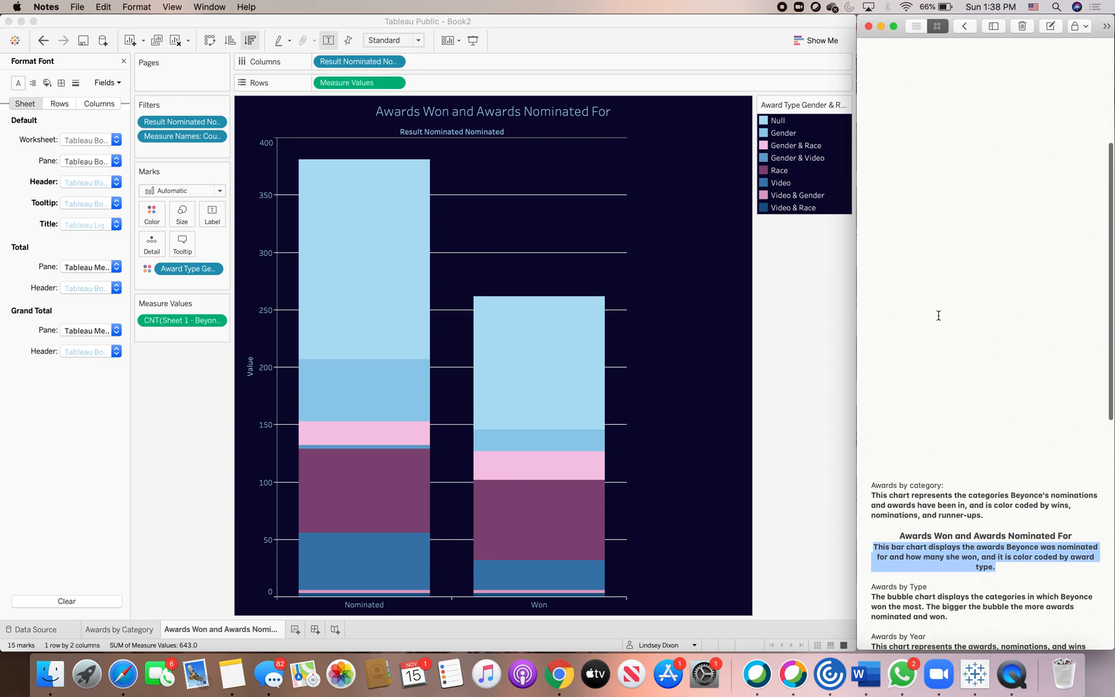
double_click(623, 114)
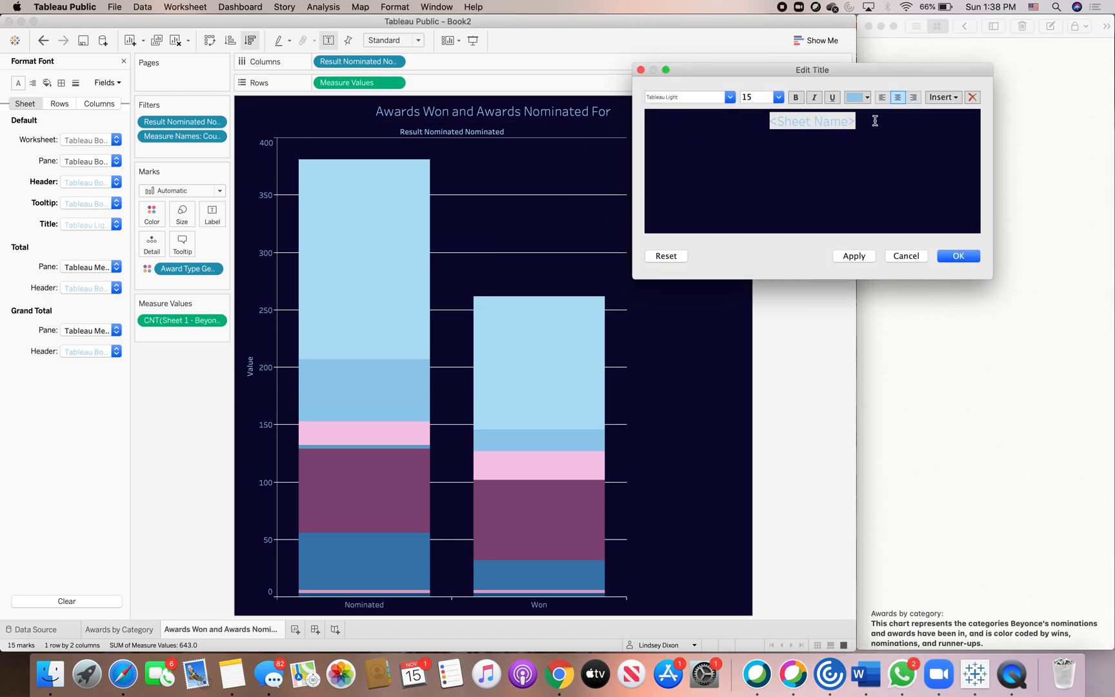
right_click(813, 140)
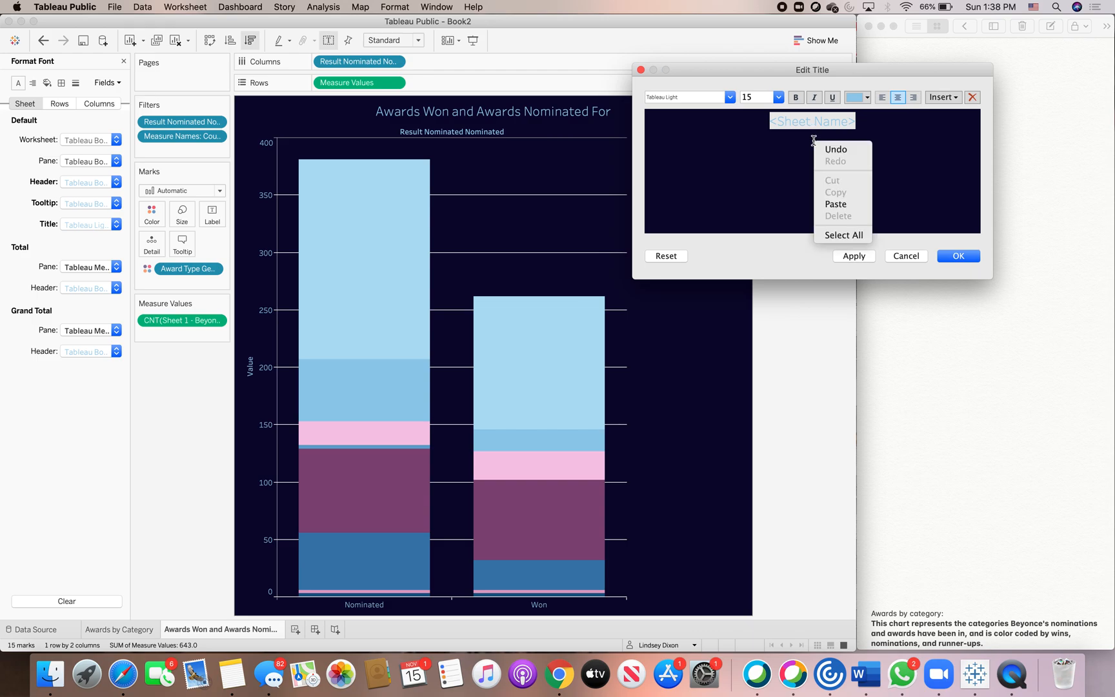
click(835, 204)
Set the whole title text to size 12 and light blue, and confirm.
key(super+a)
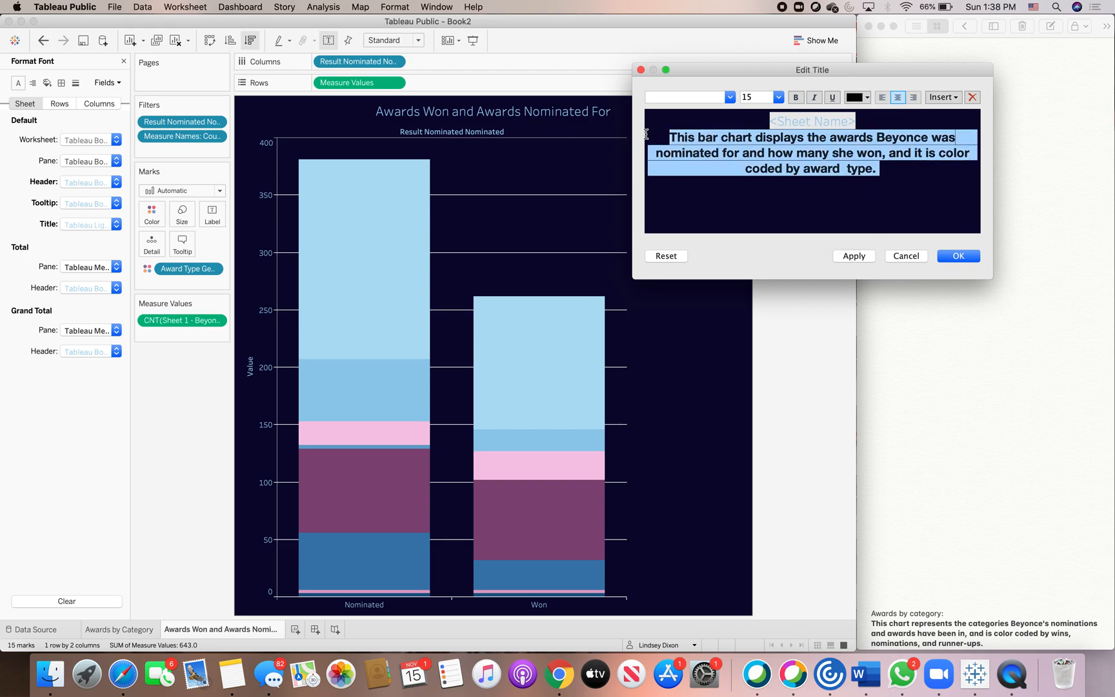
click(778, 97)
click(773, 149)
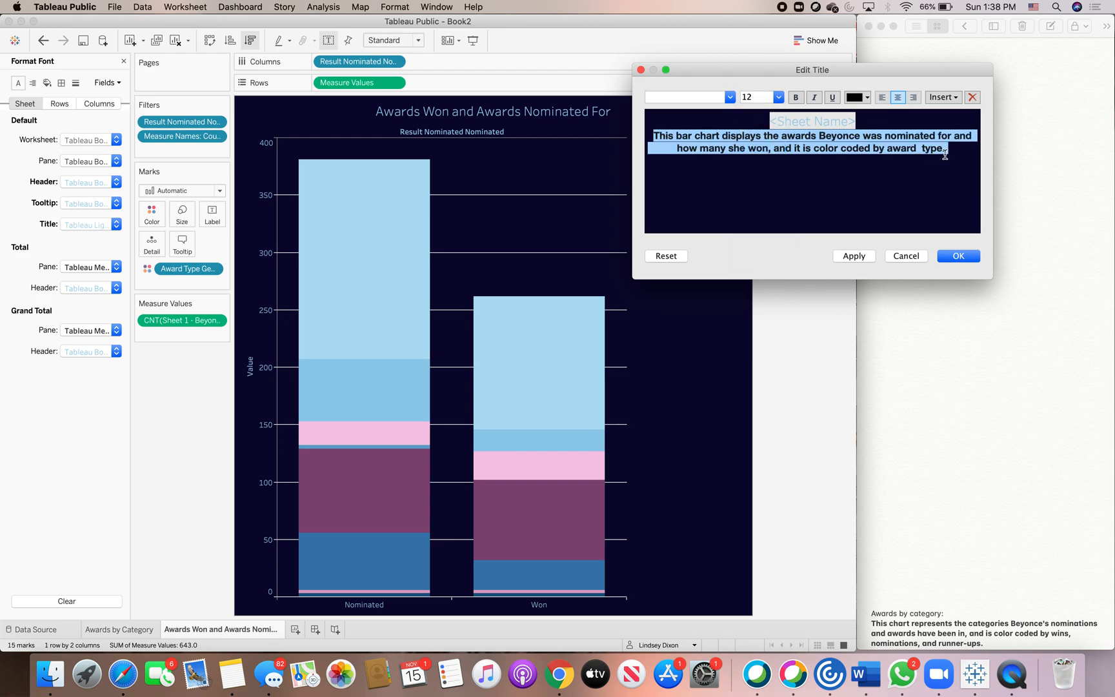
click(867, 98)
click(919, 129)
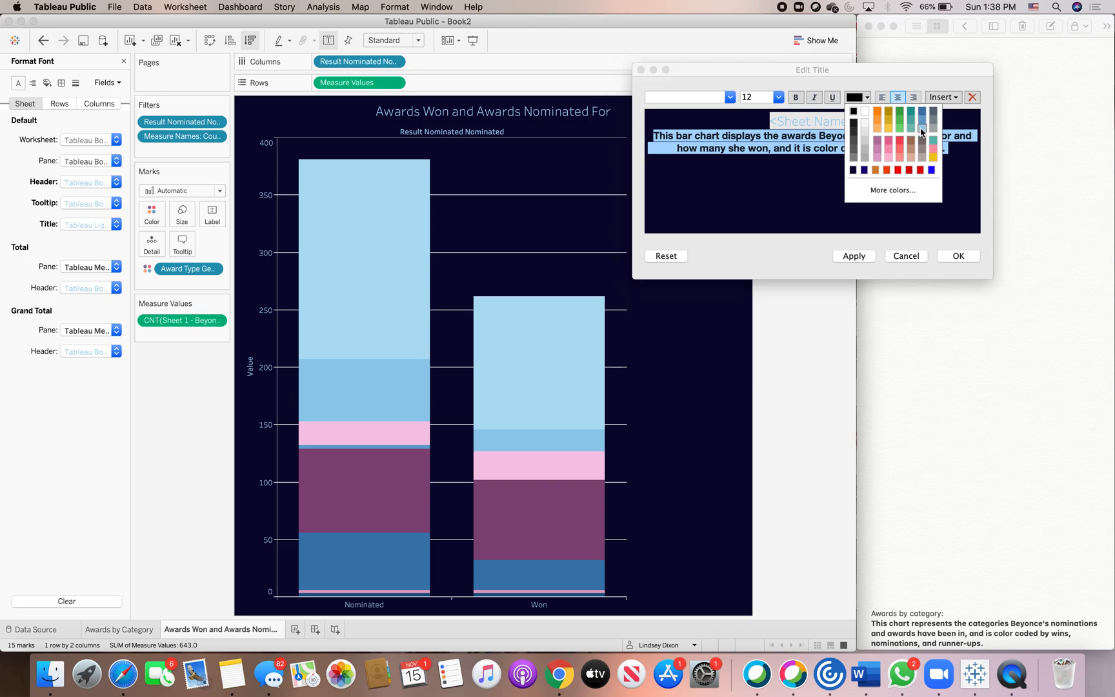
click(957, 256)
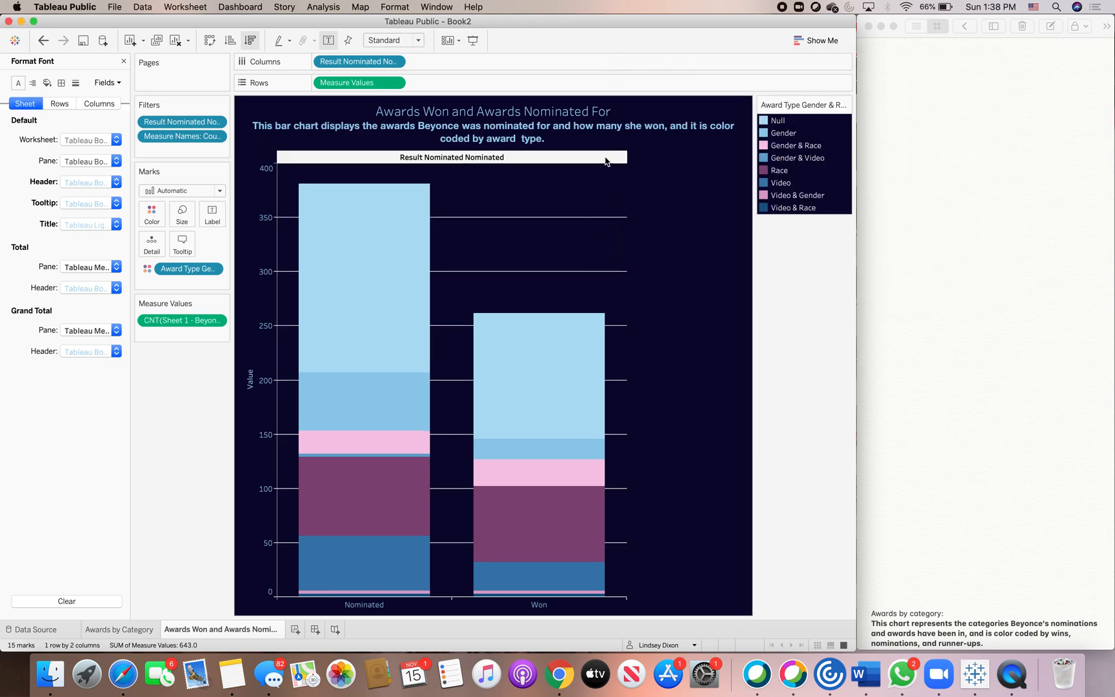
Apply bold formatting to the entire title text and confirm.
double_click(563, 137)
drag(953, 153, 767, 120)
click(795, 97)
click(958, 256)
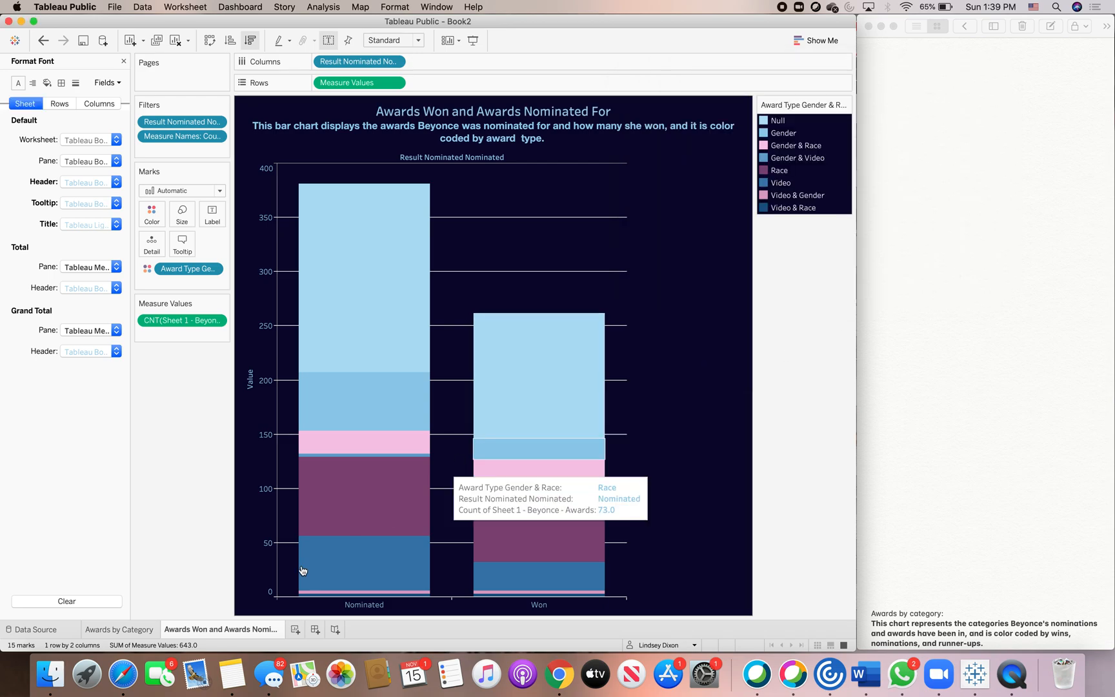
Add a new worksheet after the Awards Won and Awards Nominated For sheet.
click(125, 633)
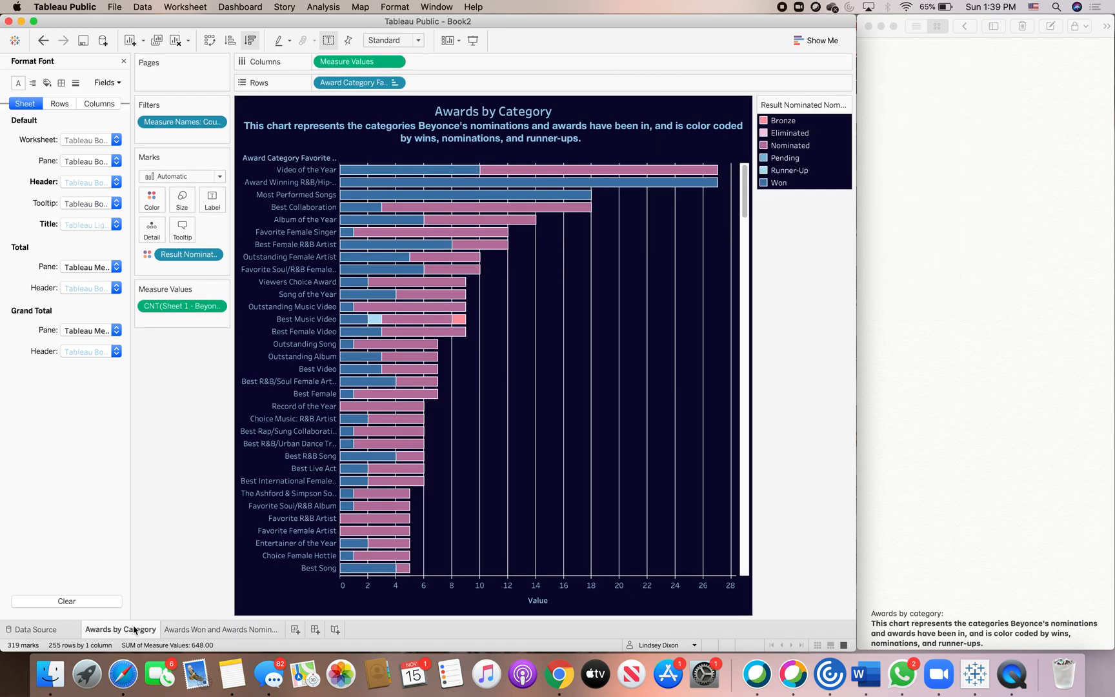
click(190, 632)
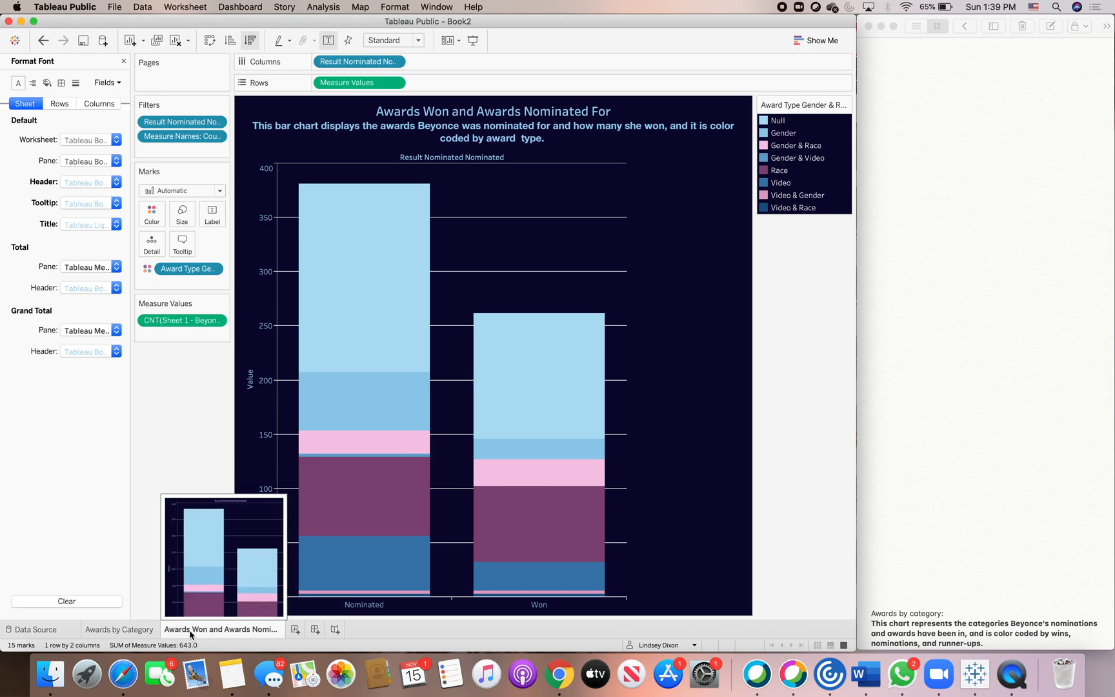
click(295, 630)
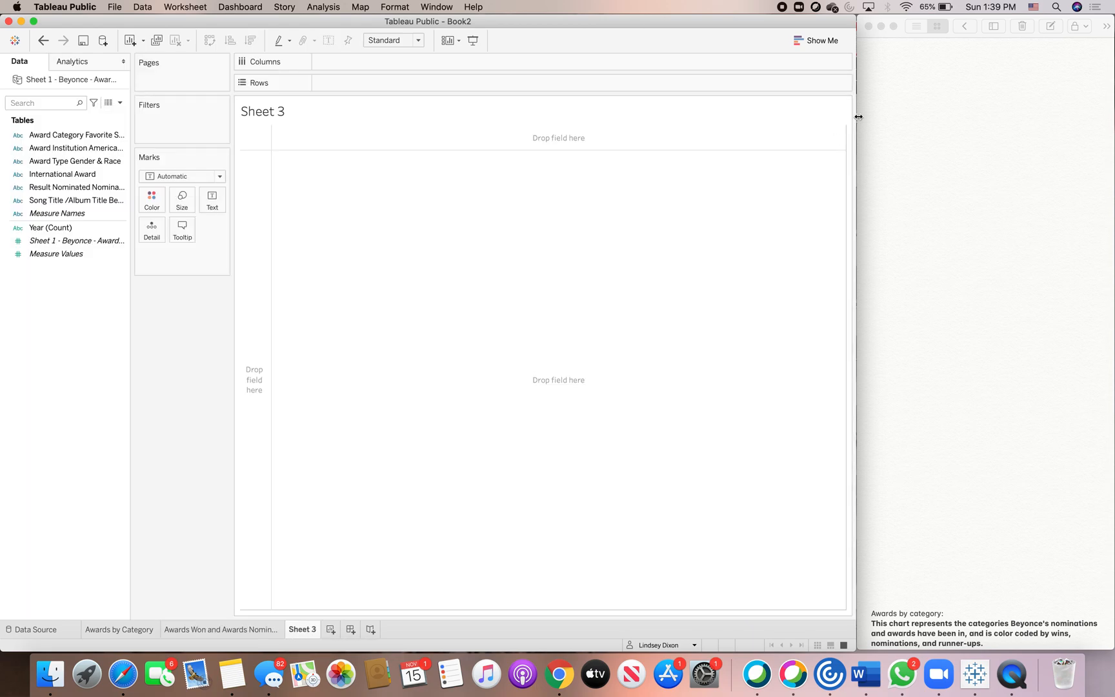
click(890, 129)
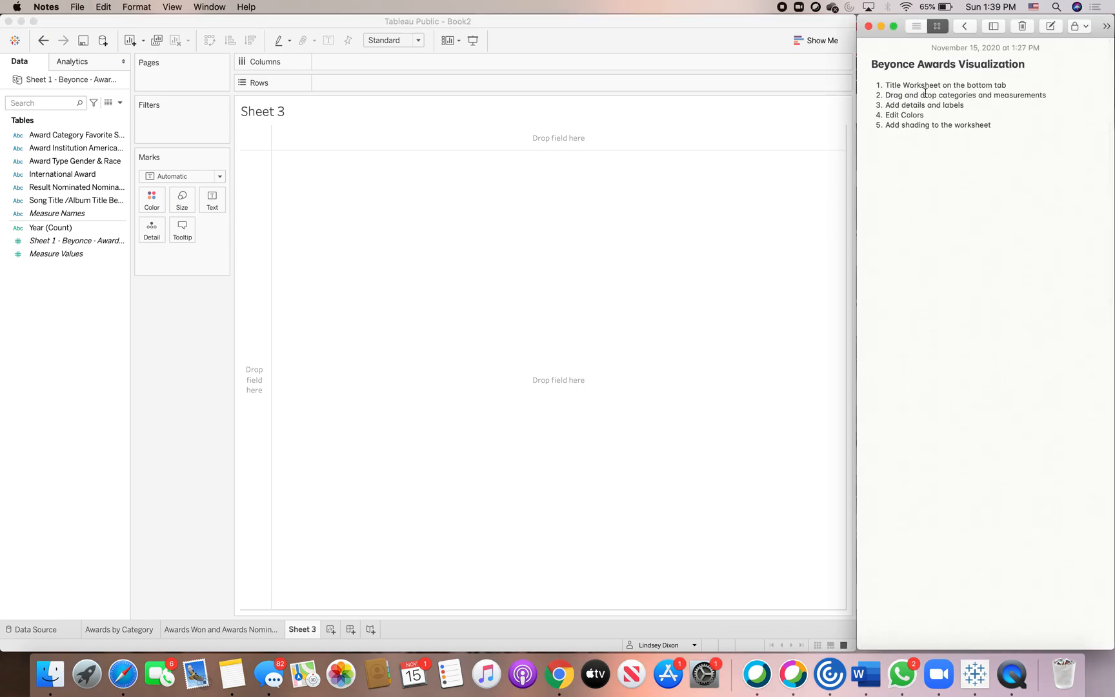
Rename the new worksheet tab as Awards By Type.
click(311, 624)
double_click(310, 627)
text(Awards )
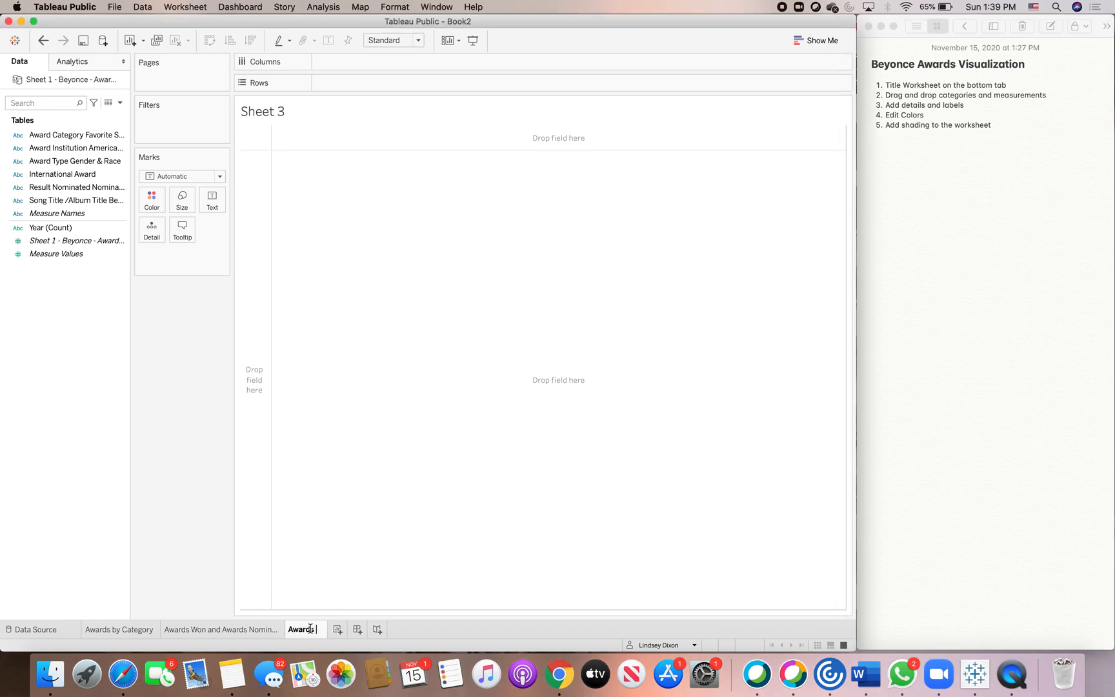
text(By Type)
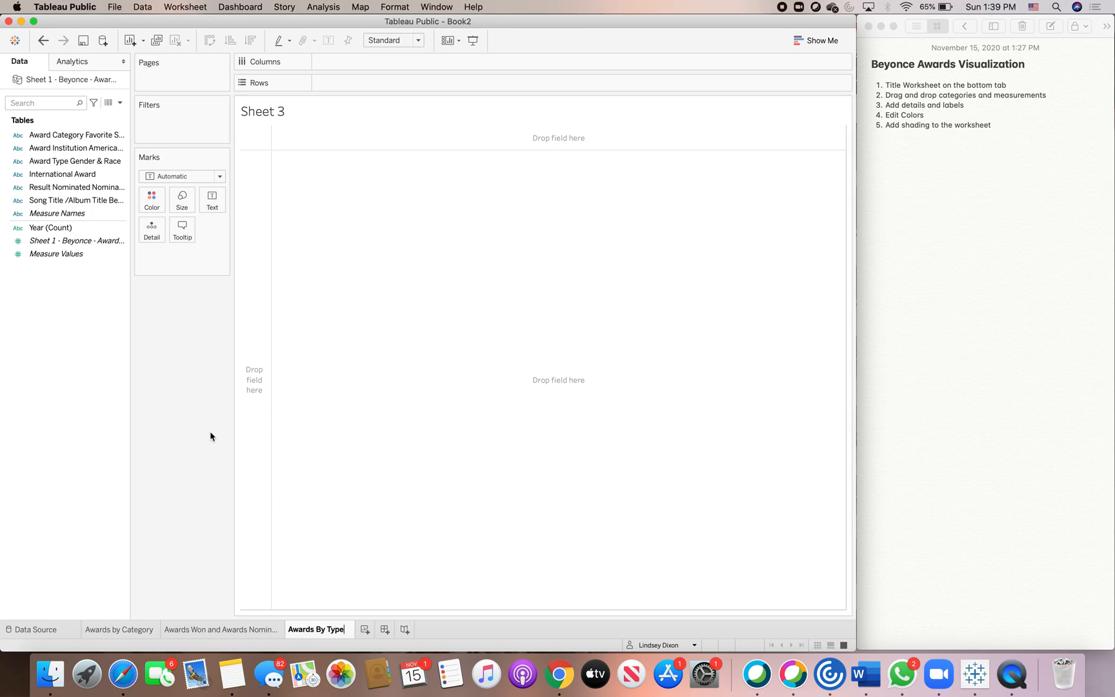
key(Return)
Center the worksheet title and confirm.
double_click(301, 115)
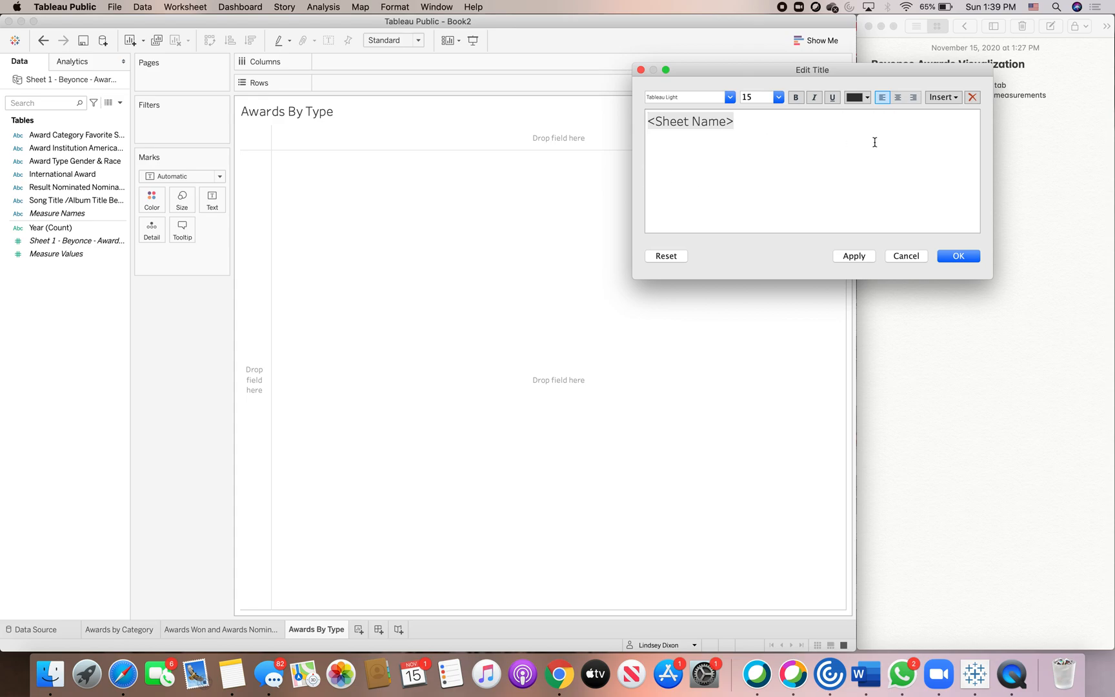
click(897, 97)
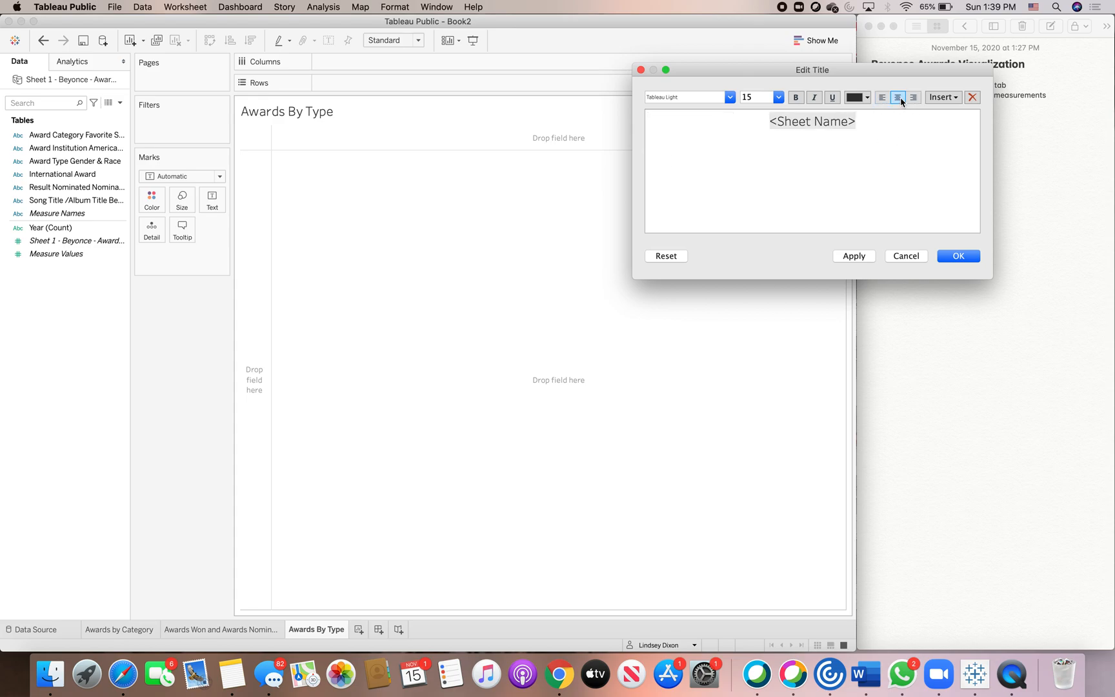
click(957, 256)
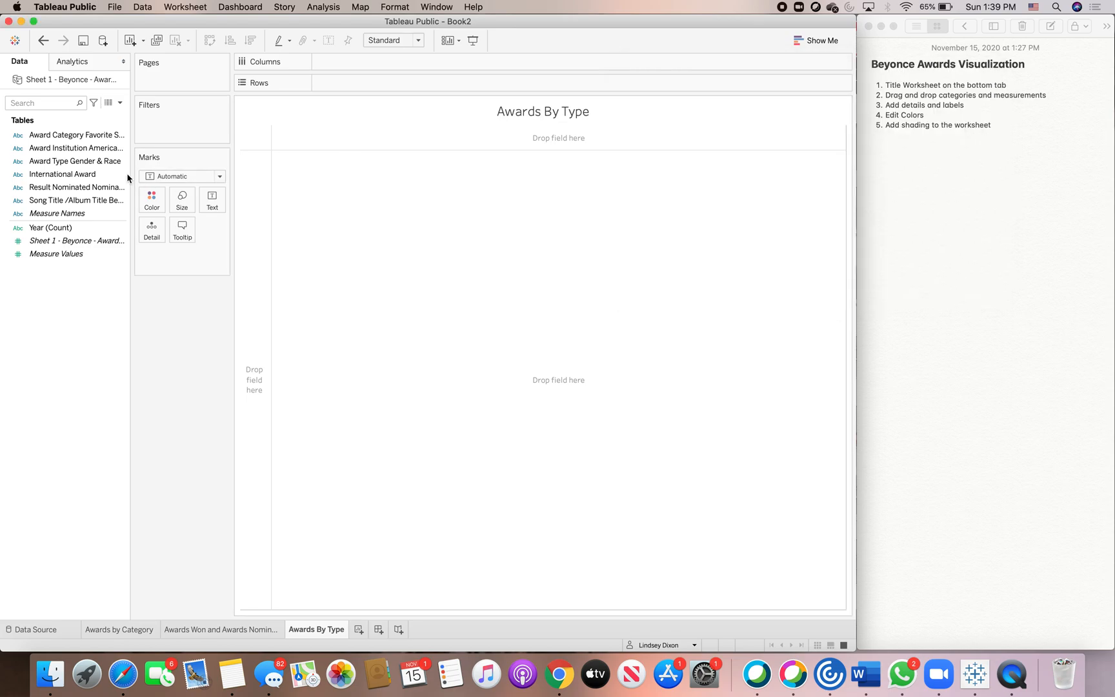
Put Award Type Gender & Race on Columns and Measure Values on Rows to build a bar chart.
click(70, 187)
click(65, 162)
drag(64, 164, 374, 65)
click(69, 253)
drag(69, 253, 354, 82)
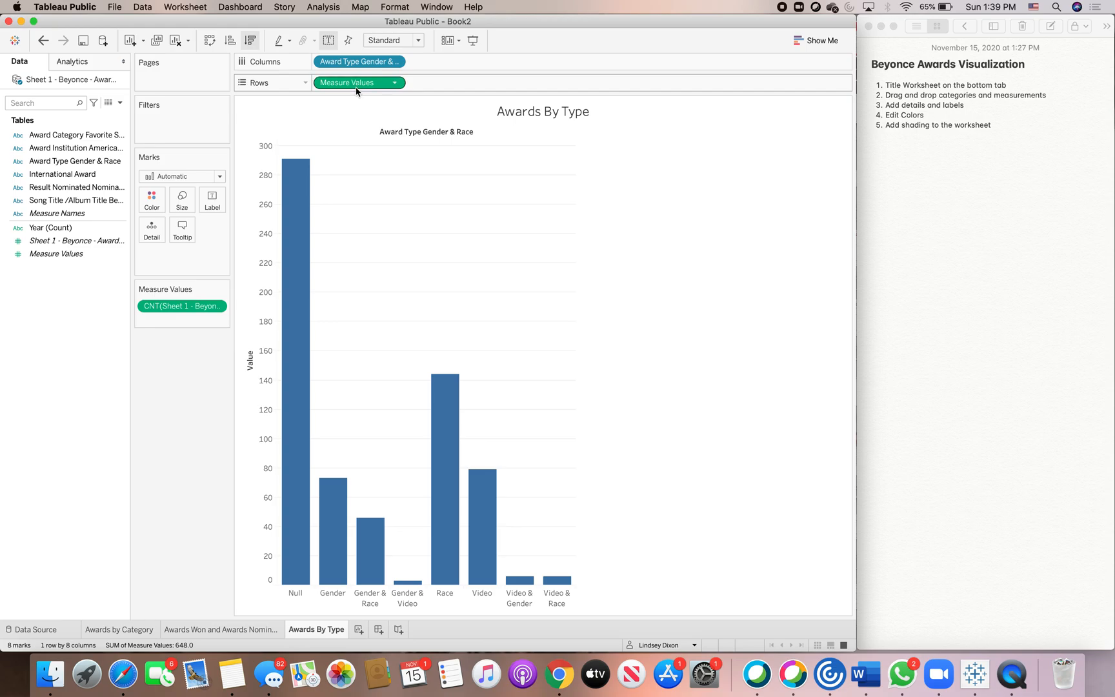
Check the published reference chart, then convert the view to packed bubbles.
click(122, 674)
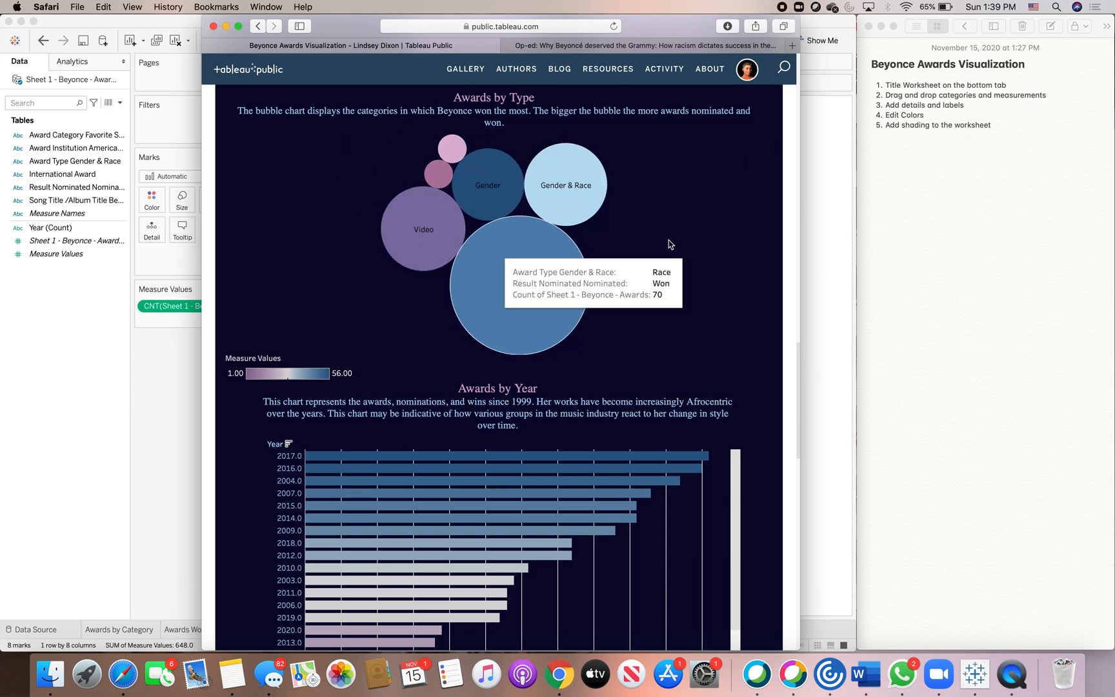
click(832, 139)
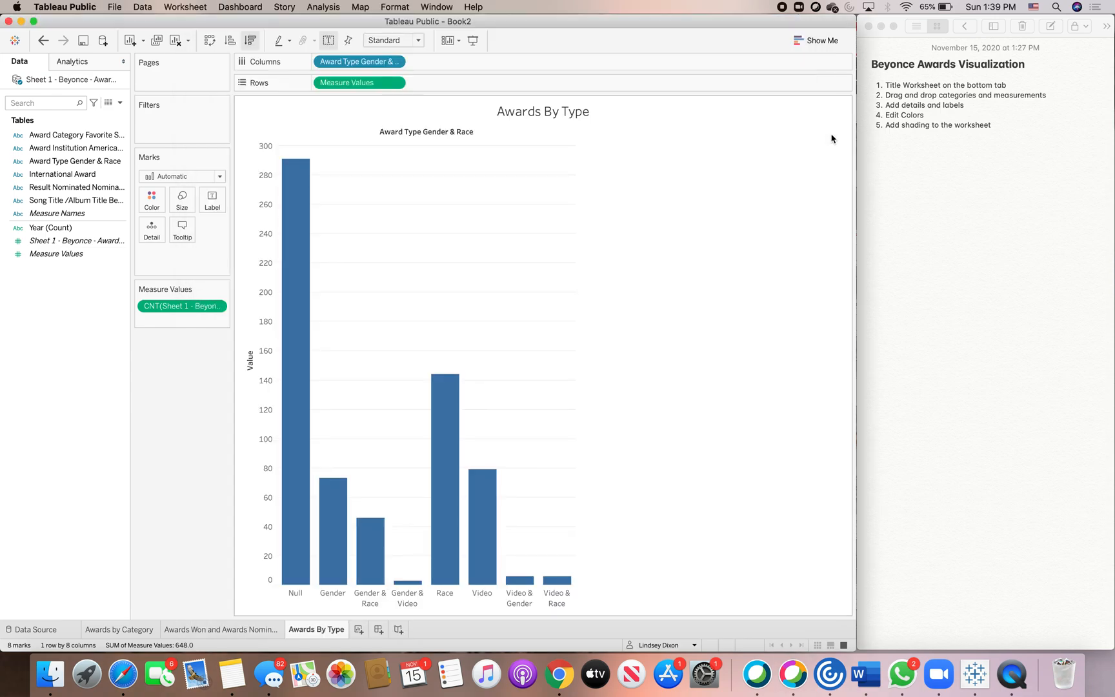
click(806, 41)
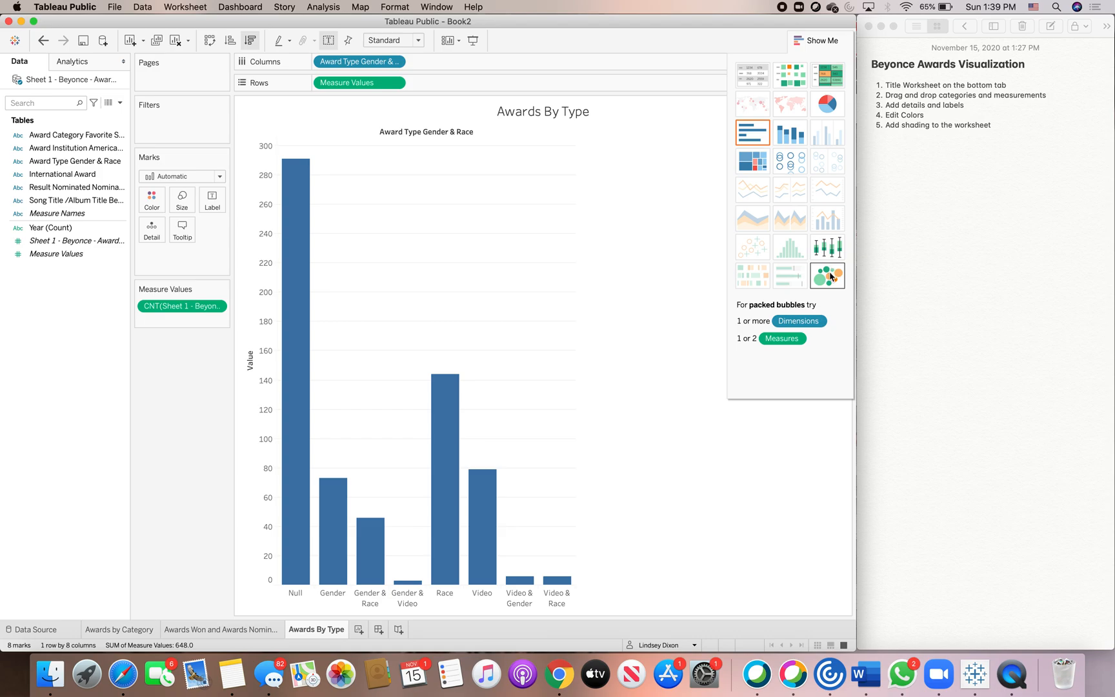
click(831, 276)
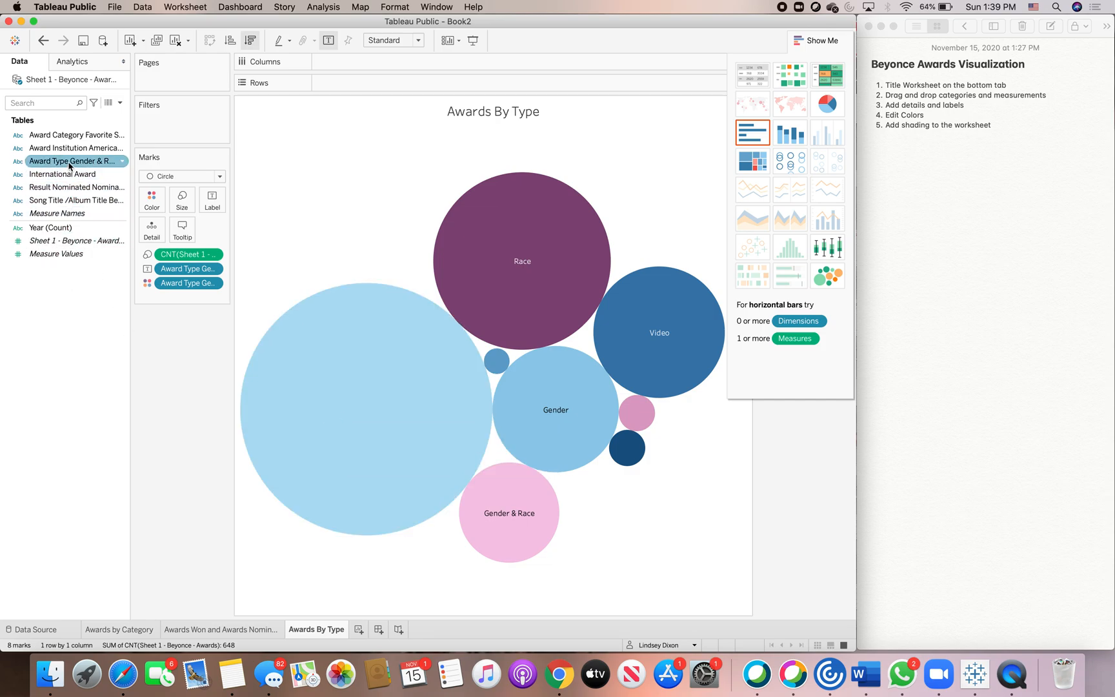
Label the bubbles with Award Type Gender & Race and exclude the Null bubble.
drag(69, 165, 212, 199)
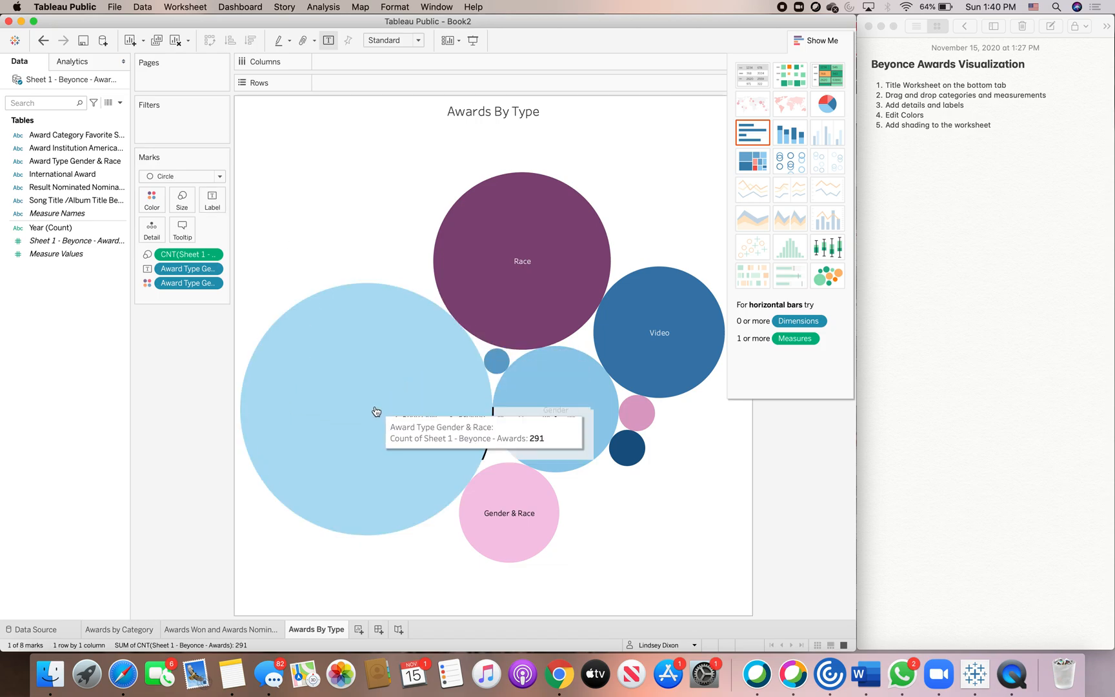
click(375, 412)
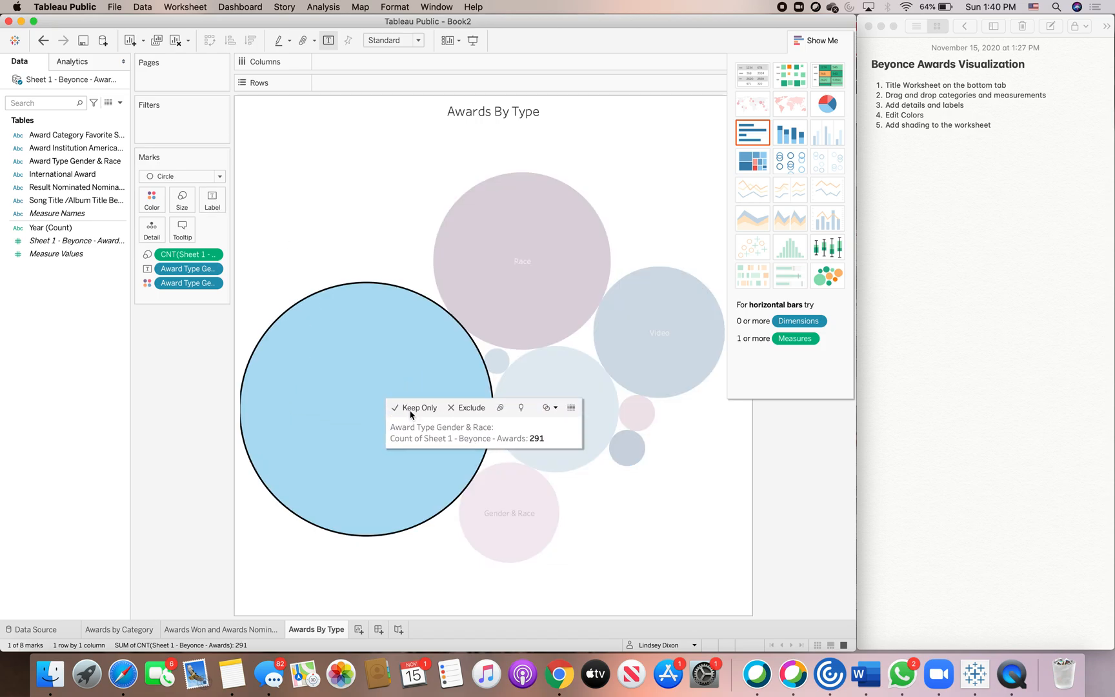
click(469, 407)
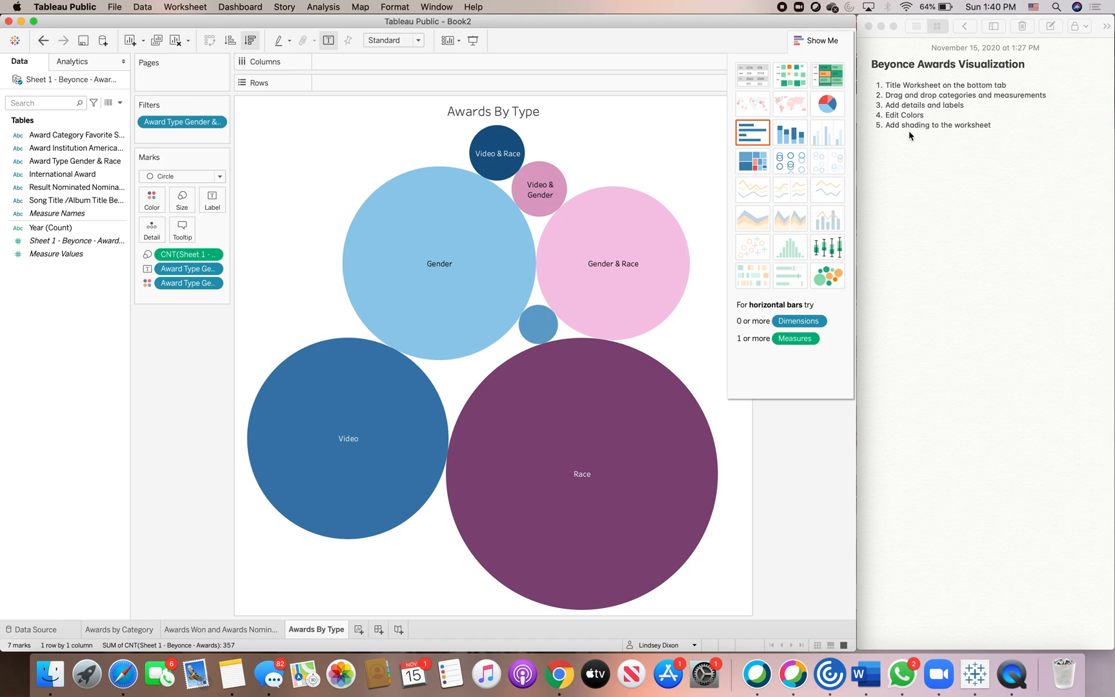
Shade the worksheet background dark navy.
click(395, 6)
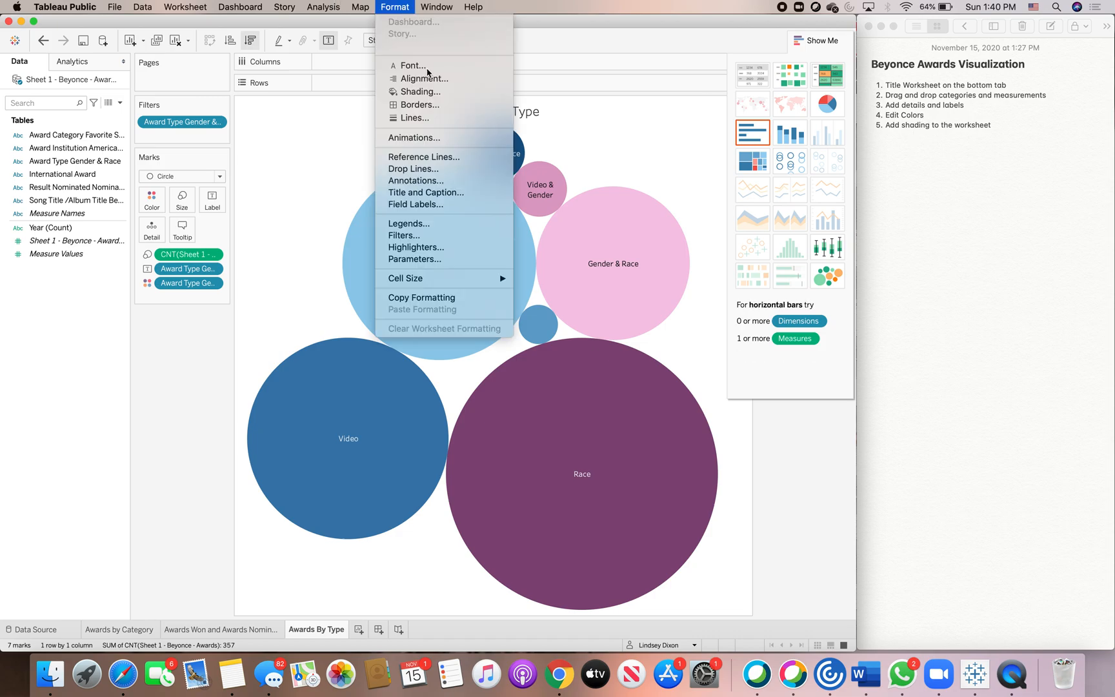
click(434, 93)
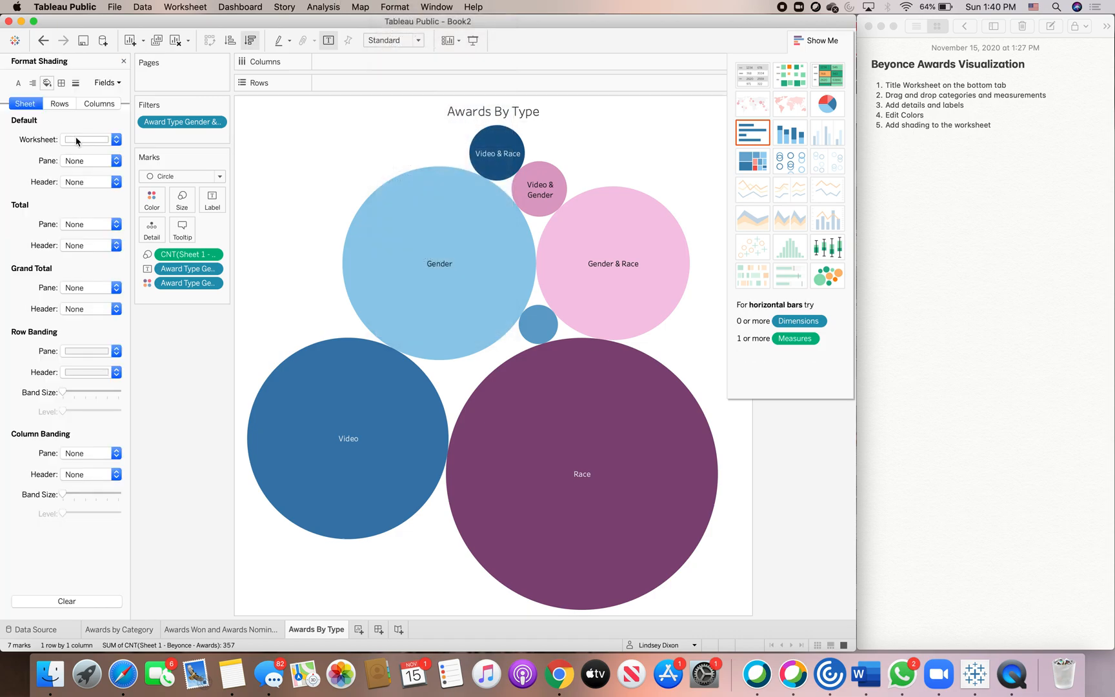
click(117, 139)
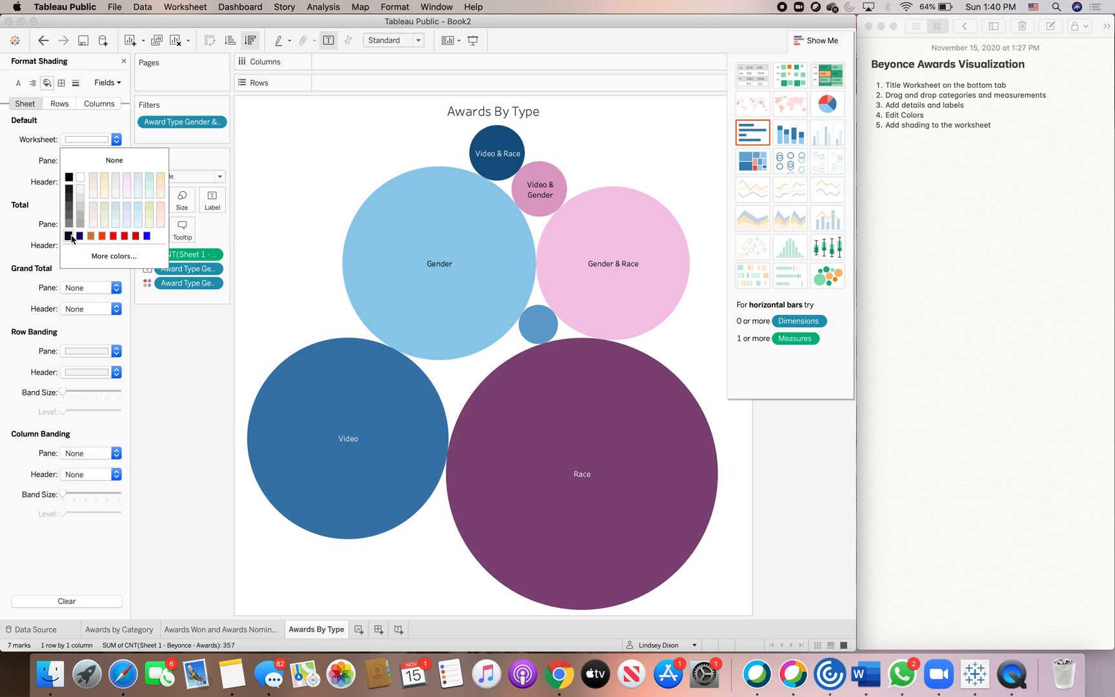
click(68, 236)
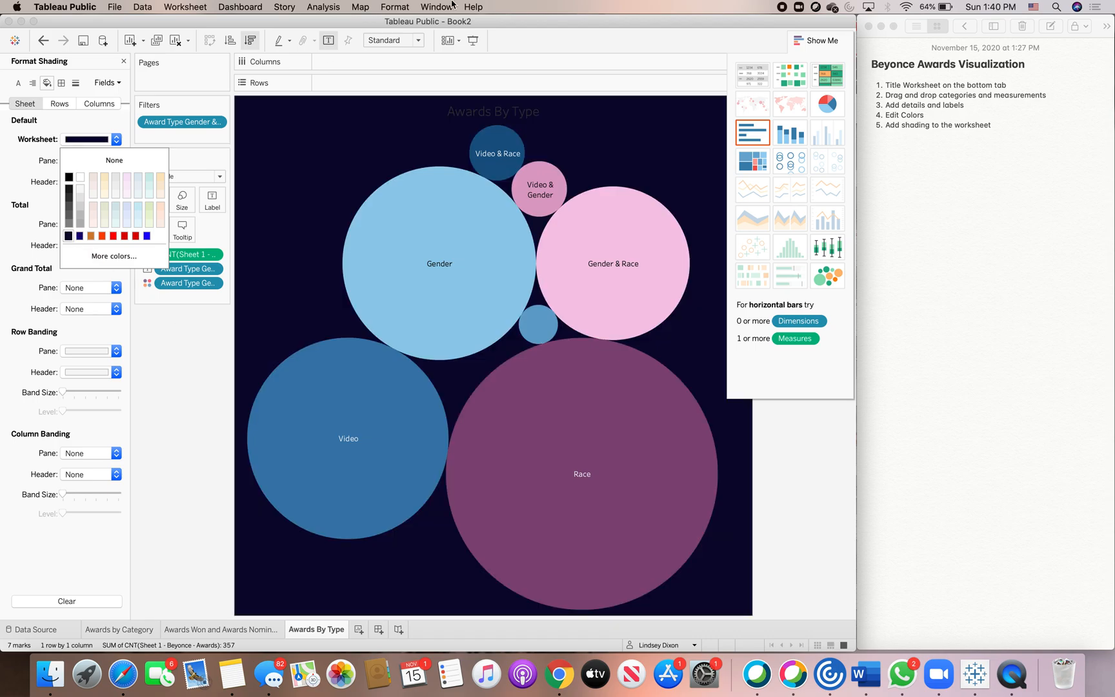
Set the worksheet title and header font colors to light blue.
click(386, 8)
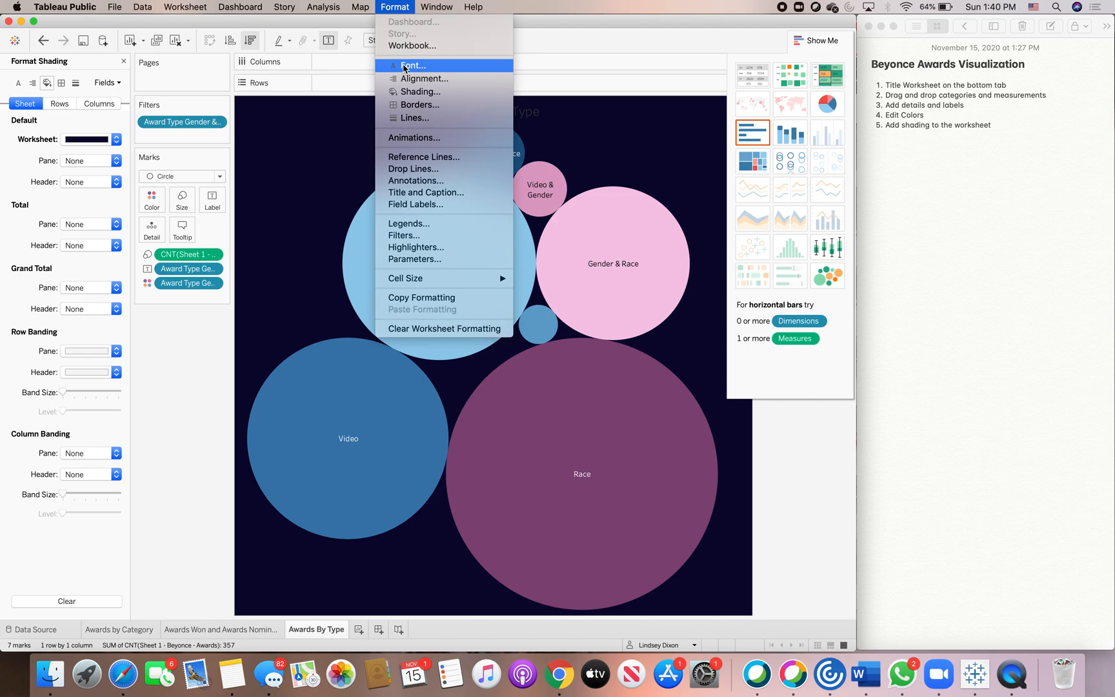
click(404, 66)
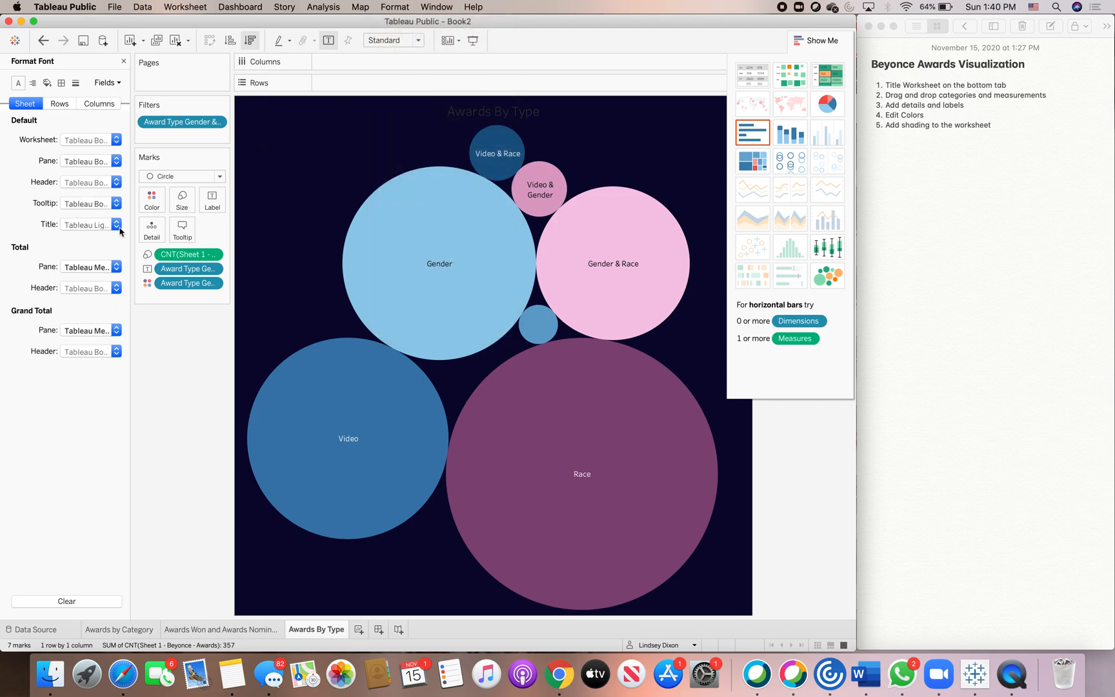
click(117, 225)
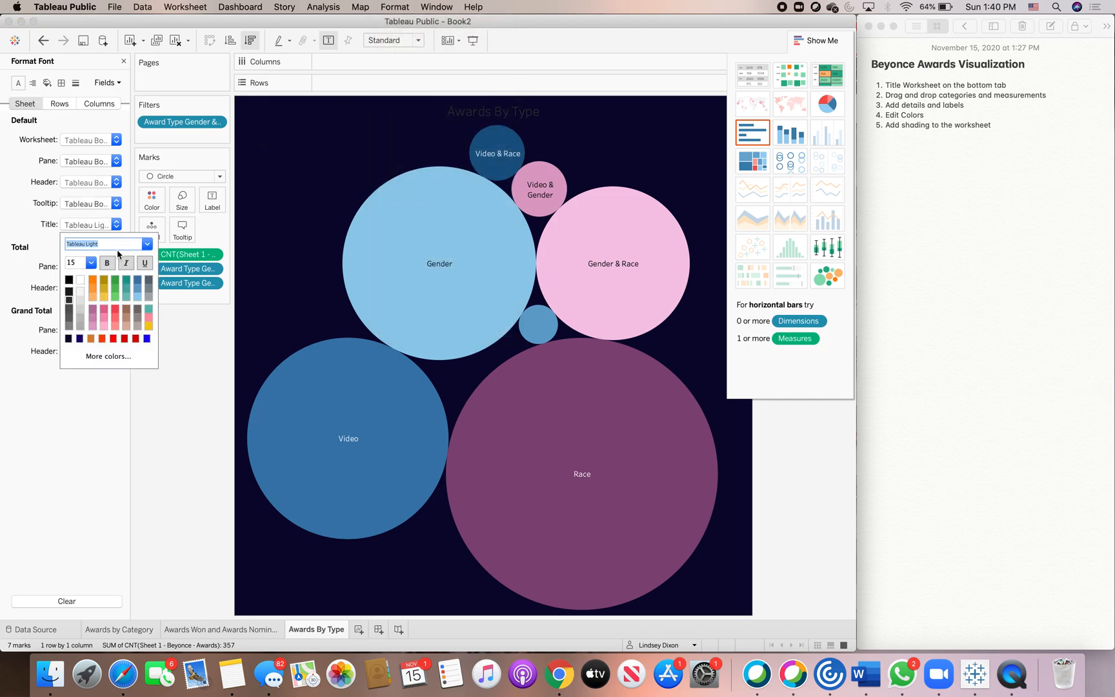
click(136, 295)
click(115, 183)
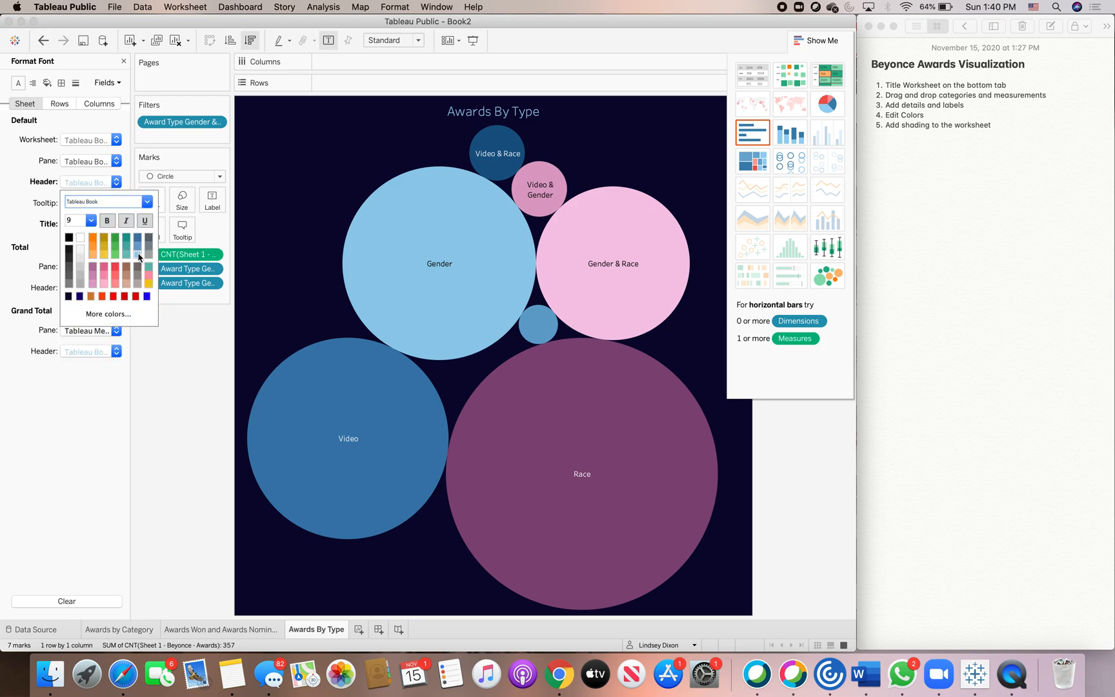
click(137, 254)
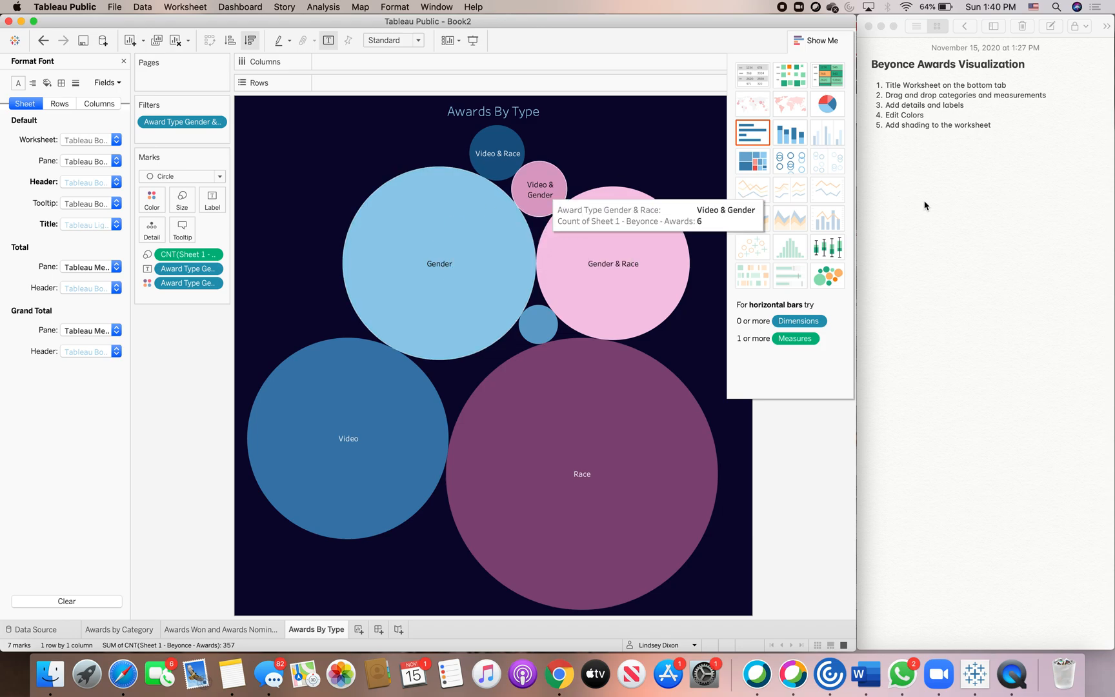
End the Awards by Type description in the notes with a period and copy that description text.
scroll(983, 271, down, 10)
scroll(983, 271, down, 5)
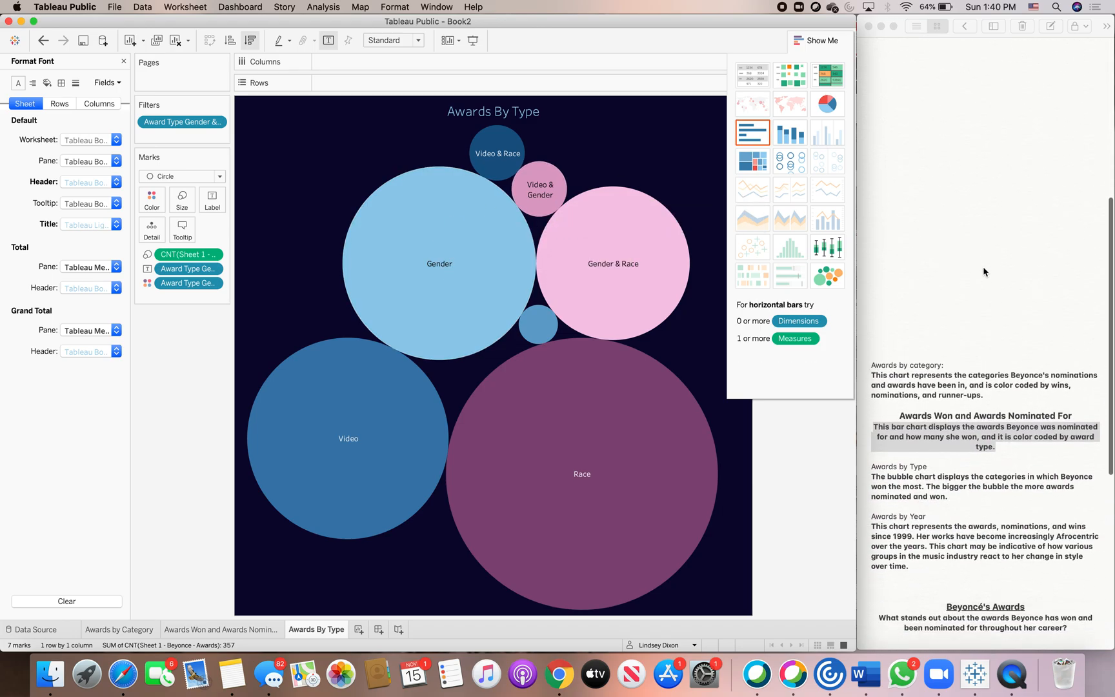
click(945, 495)
text(.)
drag(954, 498, 875, 478)
drag(952, 504, 877, 478)
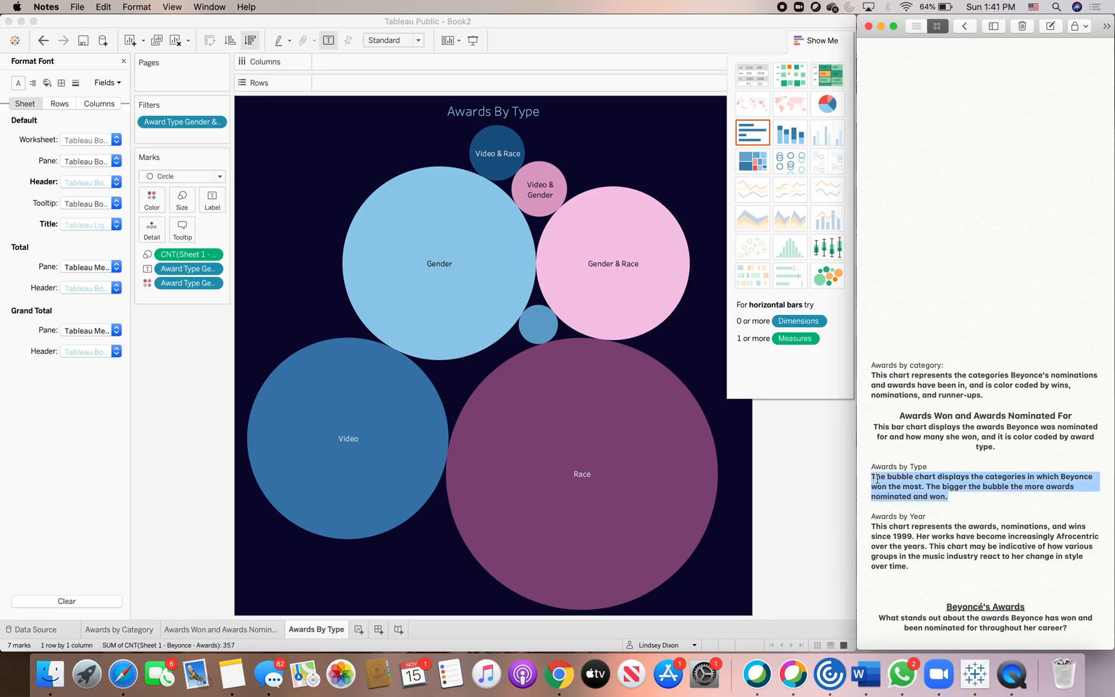
right_click(878, 478)
click(921, 430)
Paste the description into the worksheet title as 12-point text below the sheet name and color it light blue.
click(550, 117)
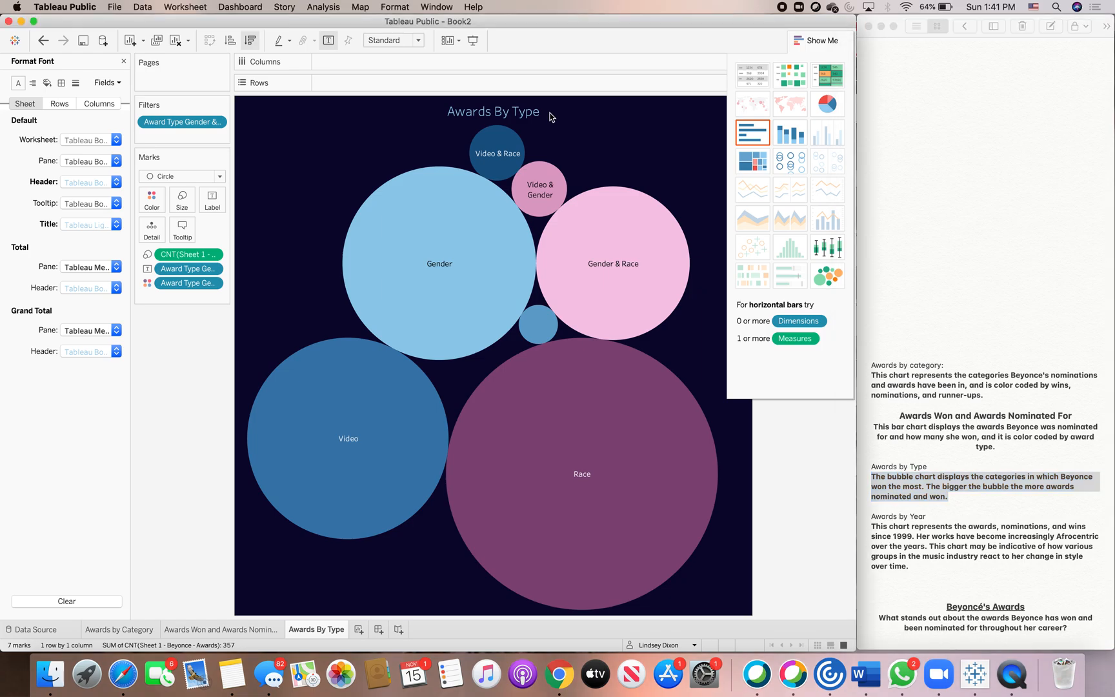
double_click(550, 117)
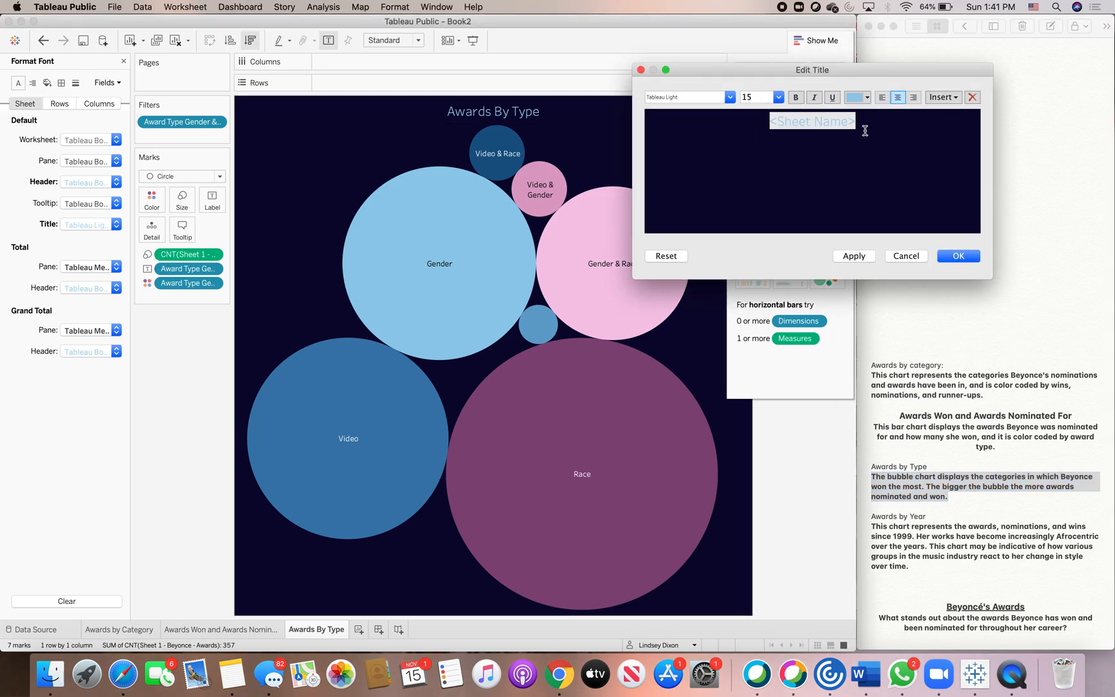
click(779, 96)
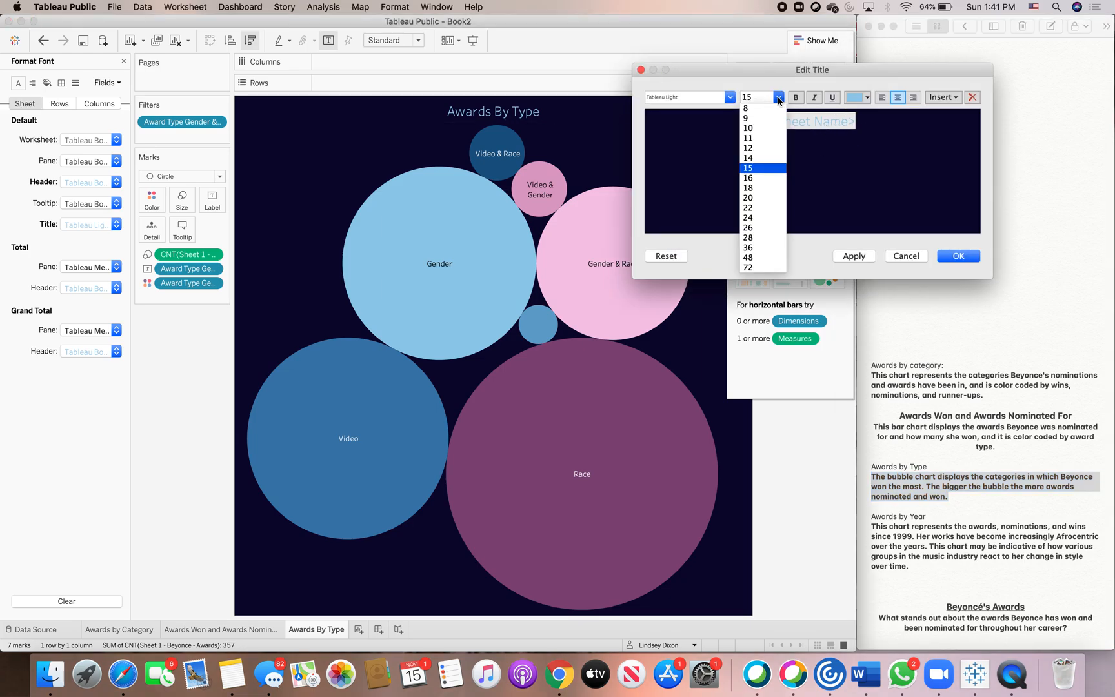
click(765, 150)
right_click(818, 142)
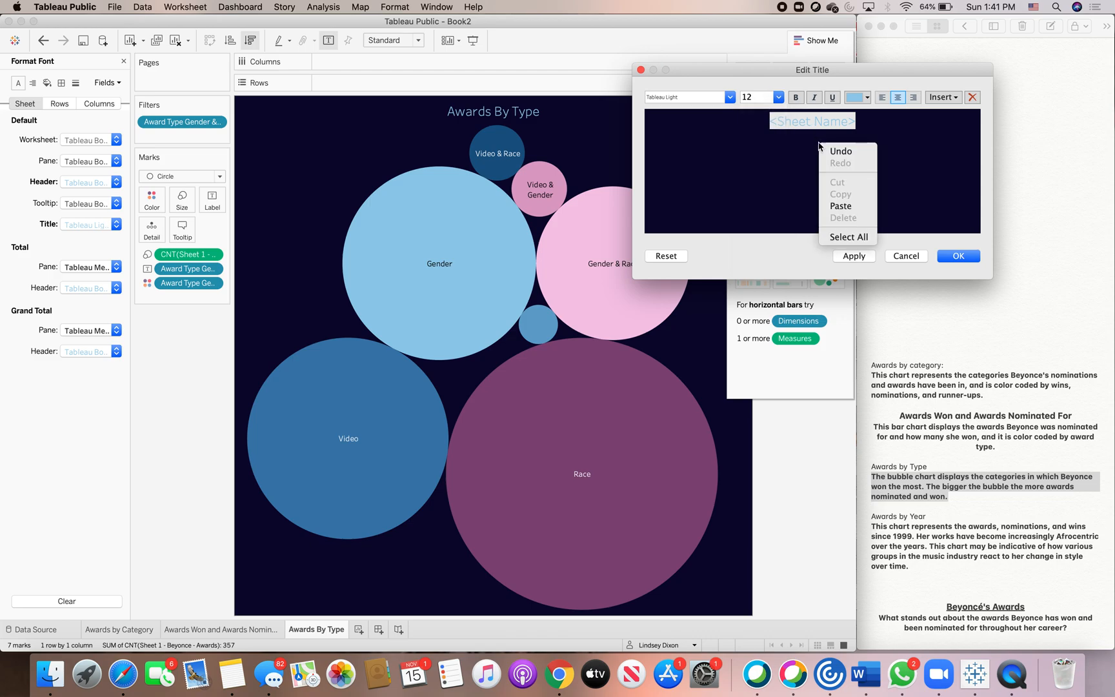
click(844, 206)
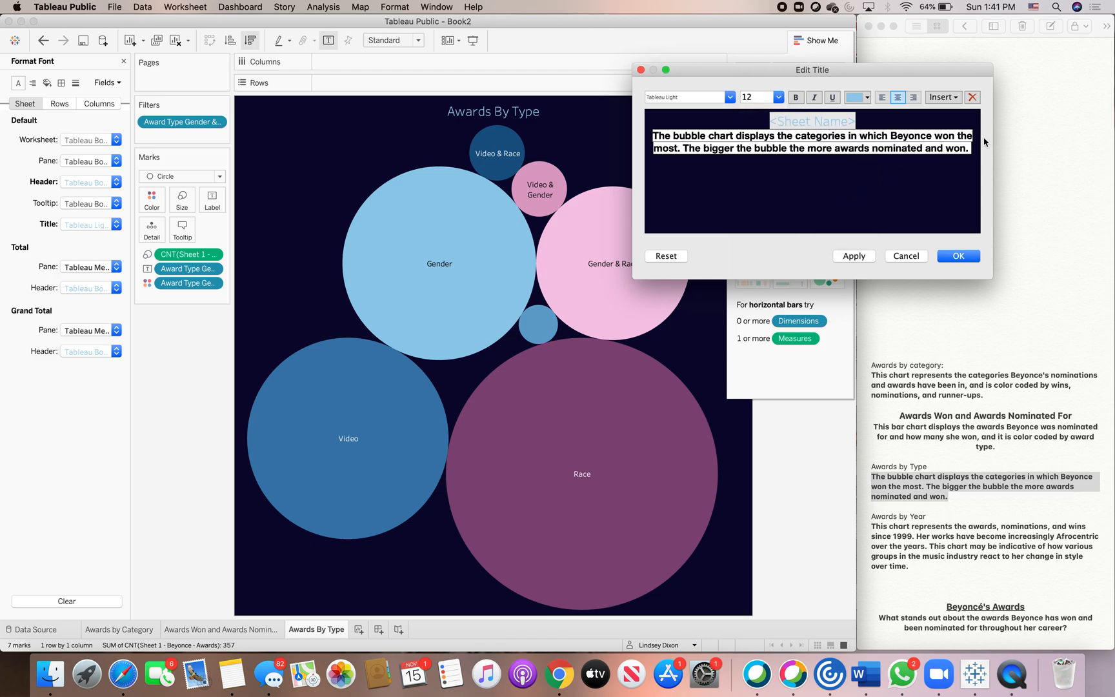
drag(974, 147, 641, 135)
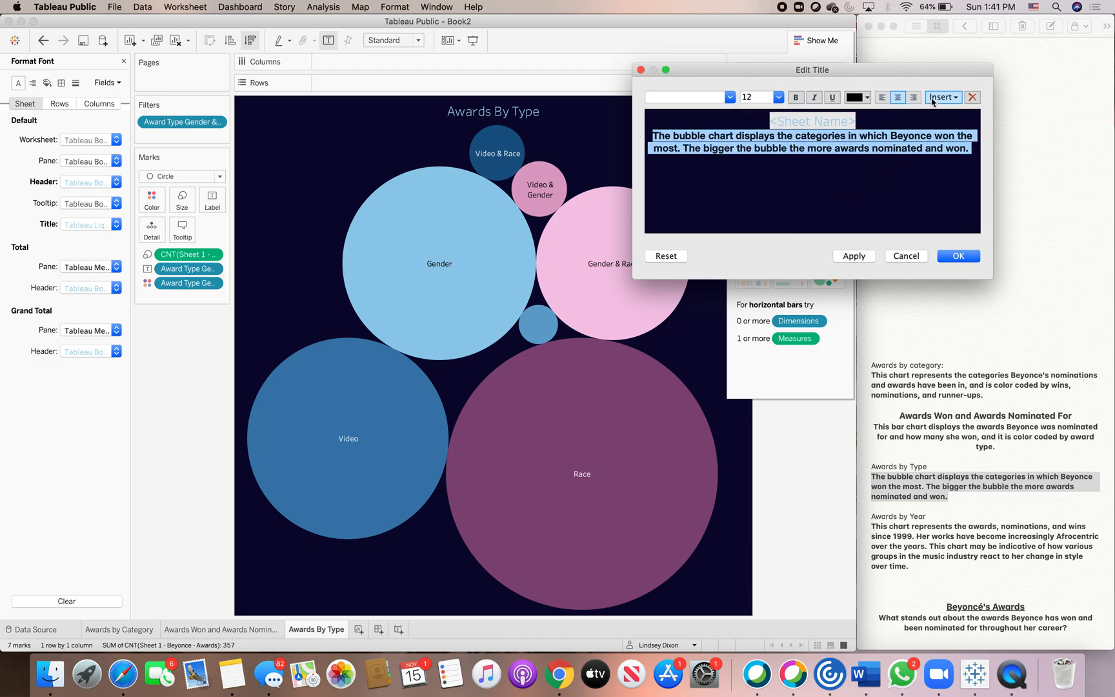
click(865, 97)
click(921, 131)
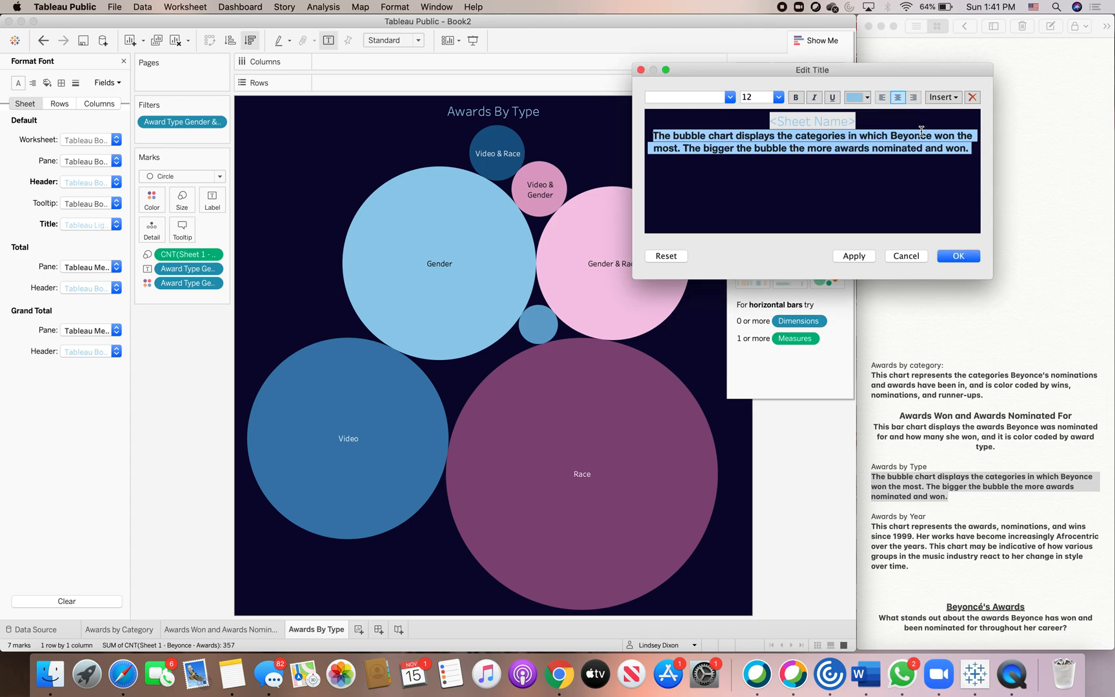
click(959, 256)
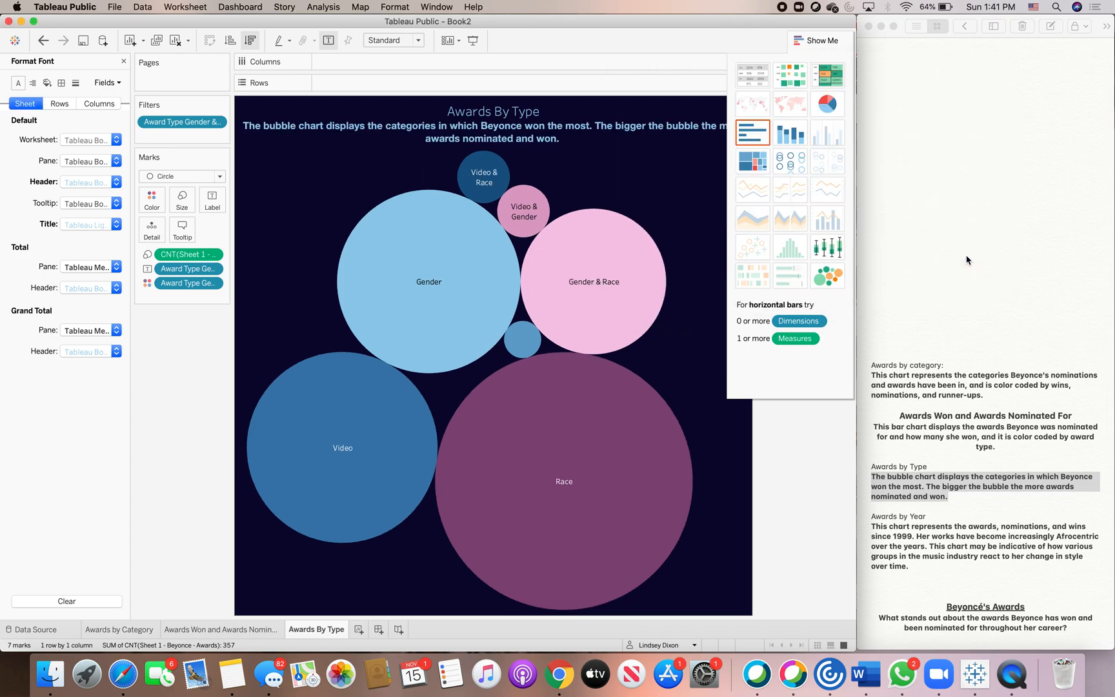
Make the description text in the worksheet title bold.
double_click(540, 134)
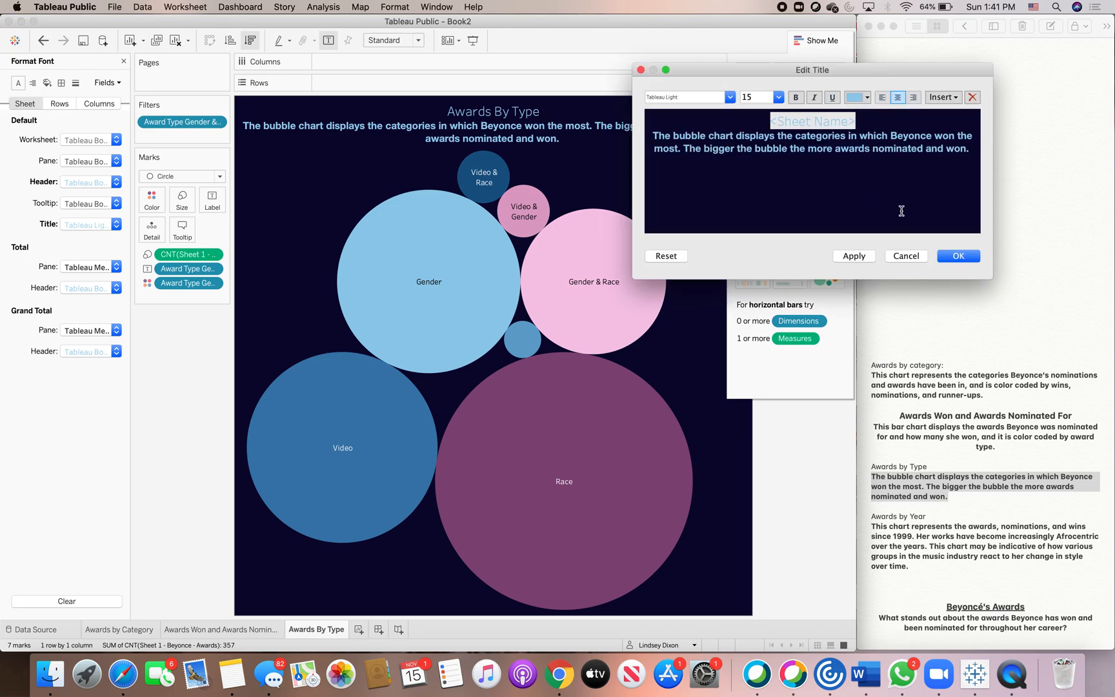
drag(970, 149, 748, 116)
click(795, 98)
click(958, 256)
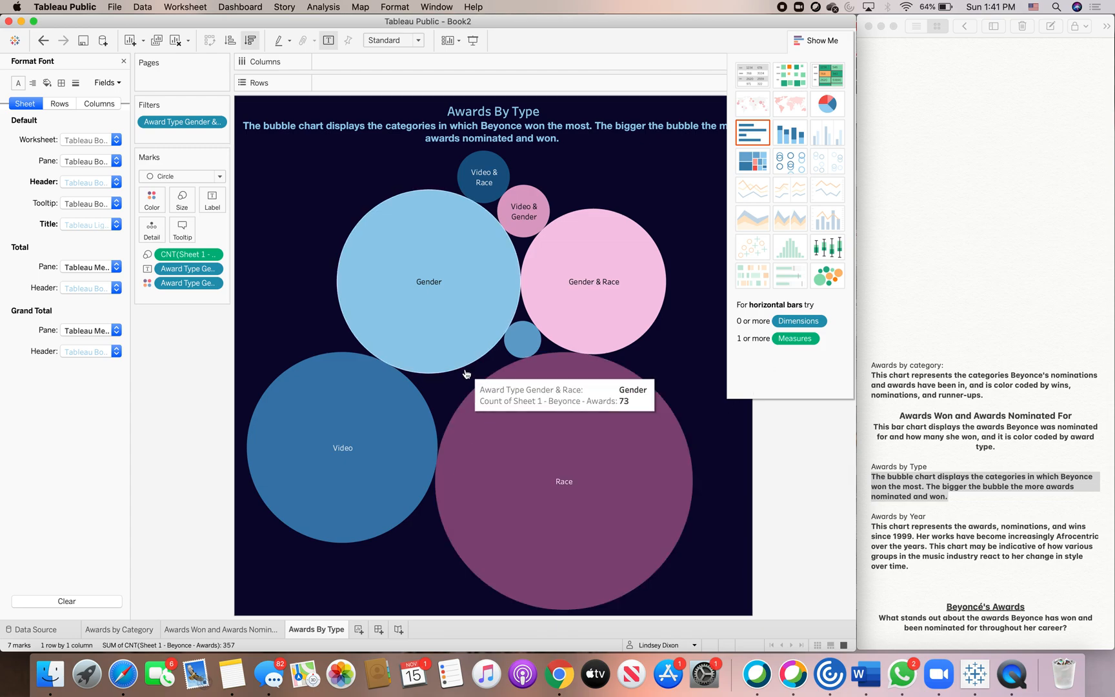
Add a new worksheet and rename its tab Awards By Year.
click(359, 629)
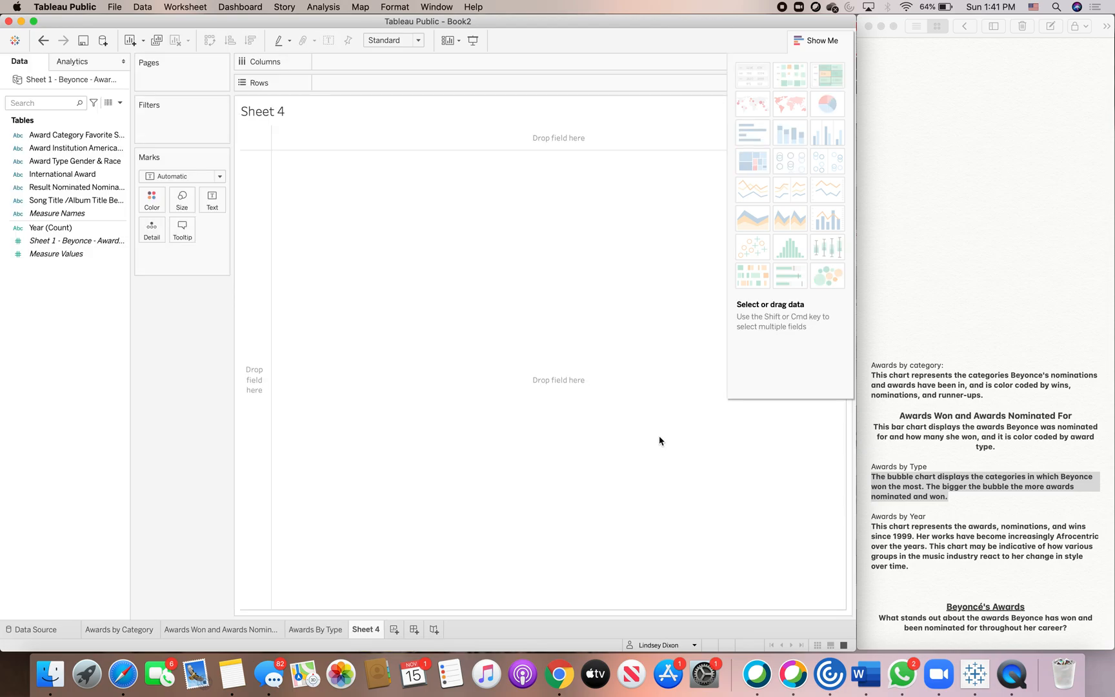
click(948, 254)
scroll(948, 257, up, 5)
scroll(948, 257, up, 2)
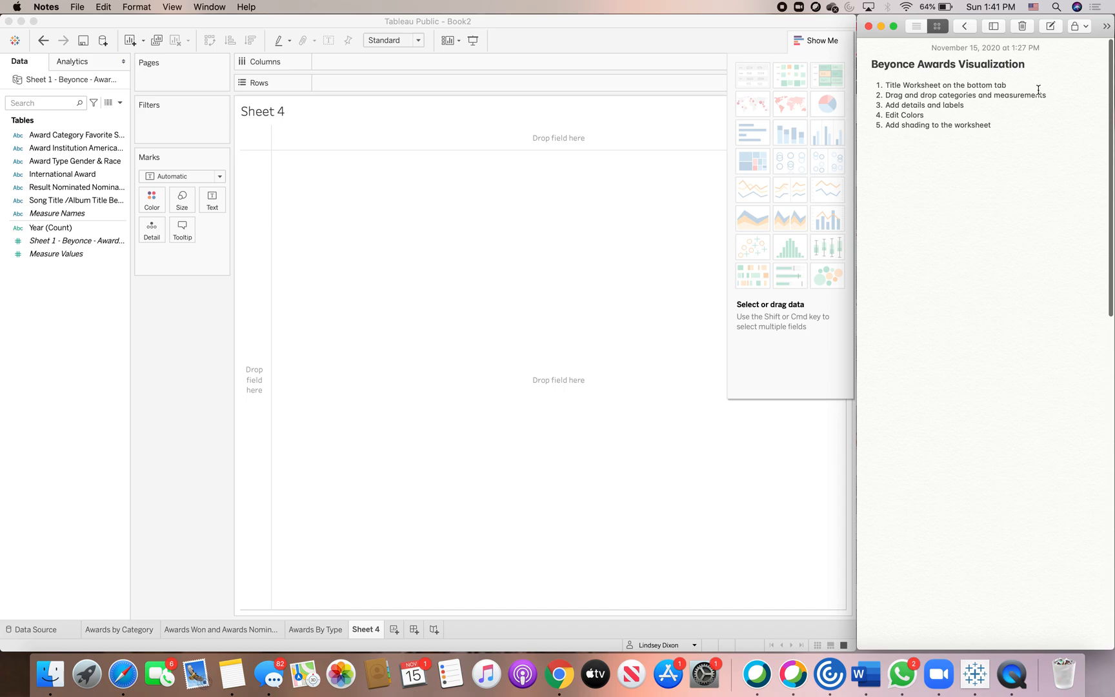
double_click(370, 630)
key(BackSpace)
text(Awards b)
key(BackSpace)
text(By Year)
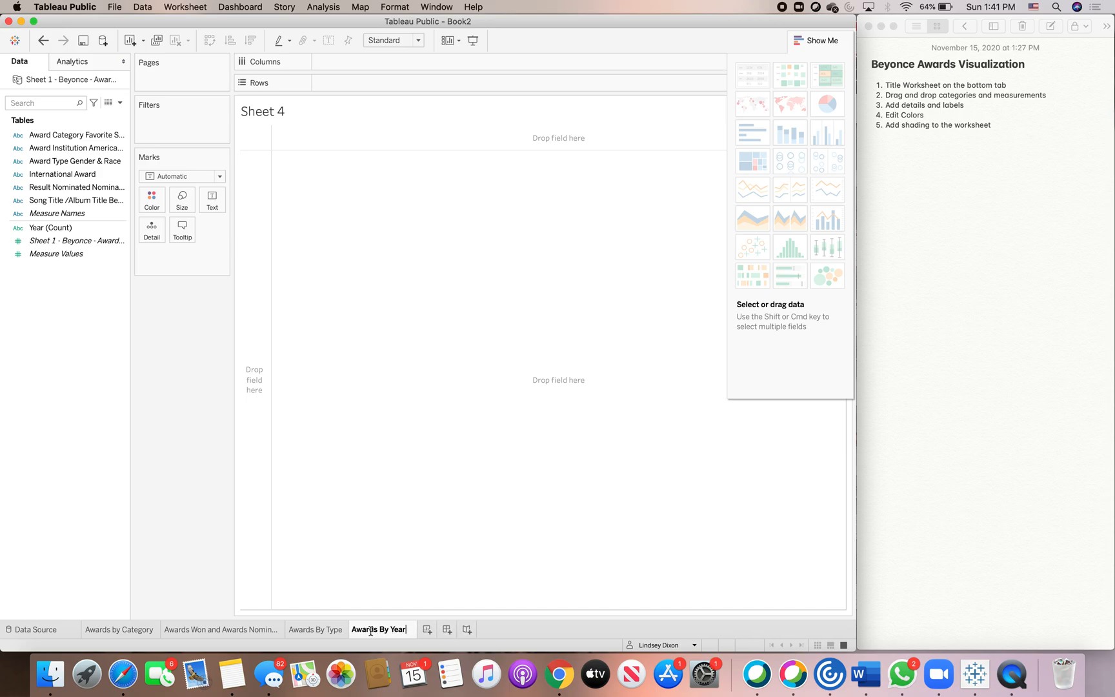
key(Return)
Center the Awards By Year worksheet title.
double_click(274, 115)
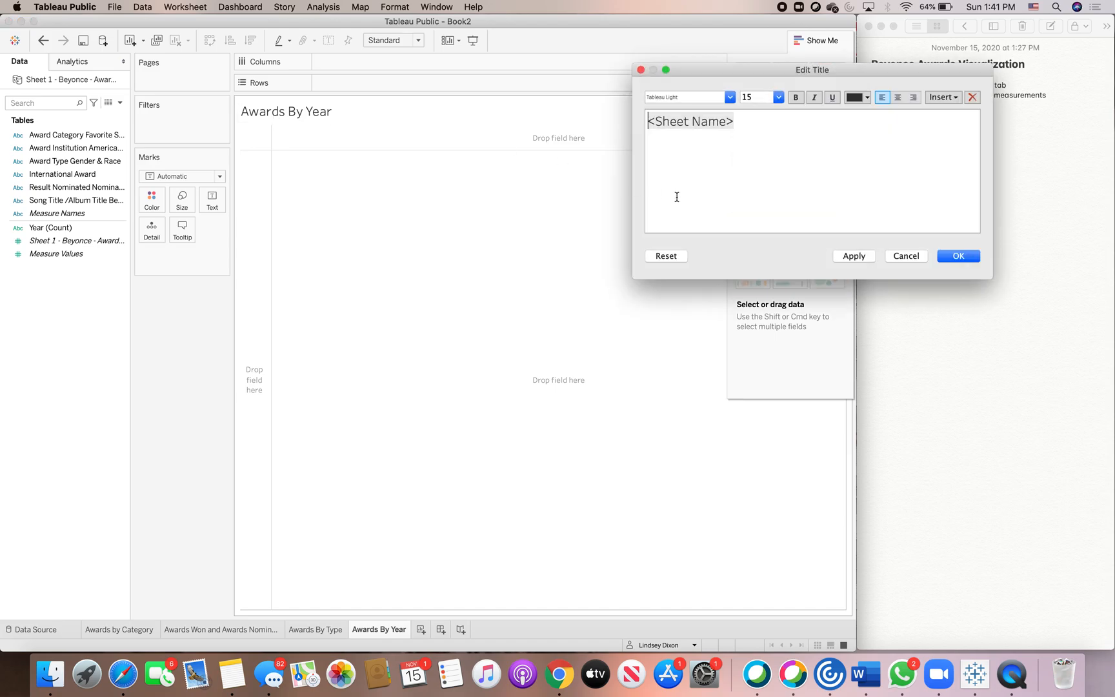
click(897, 98)
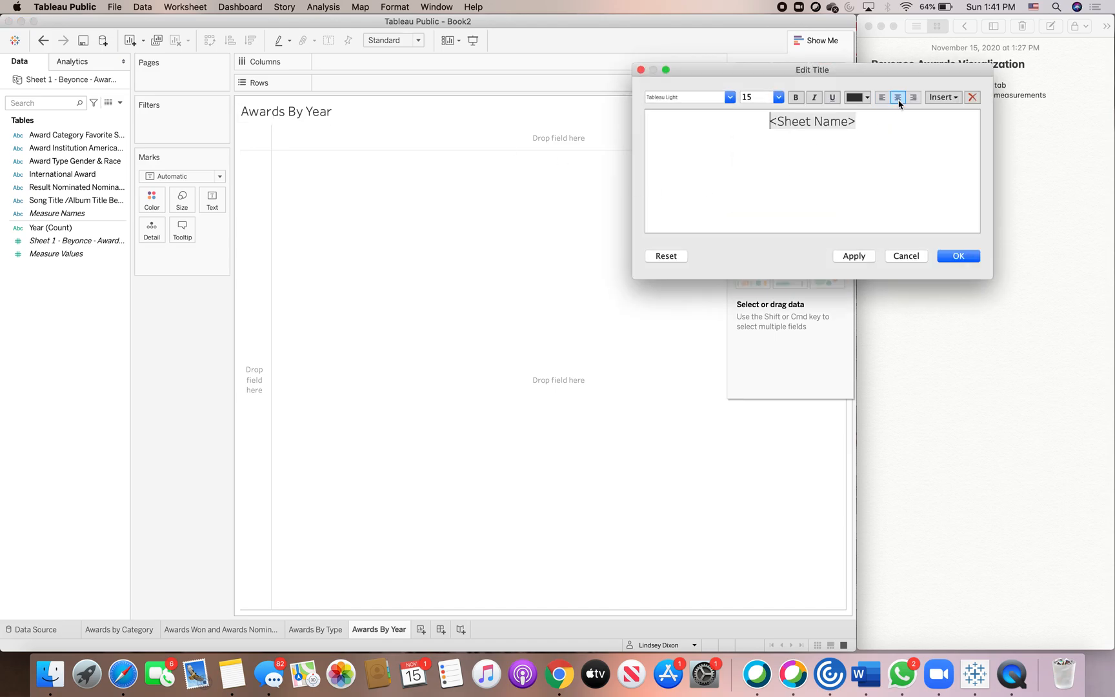
click(955, 254)
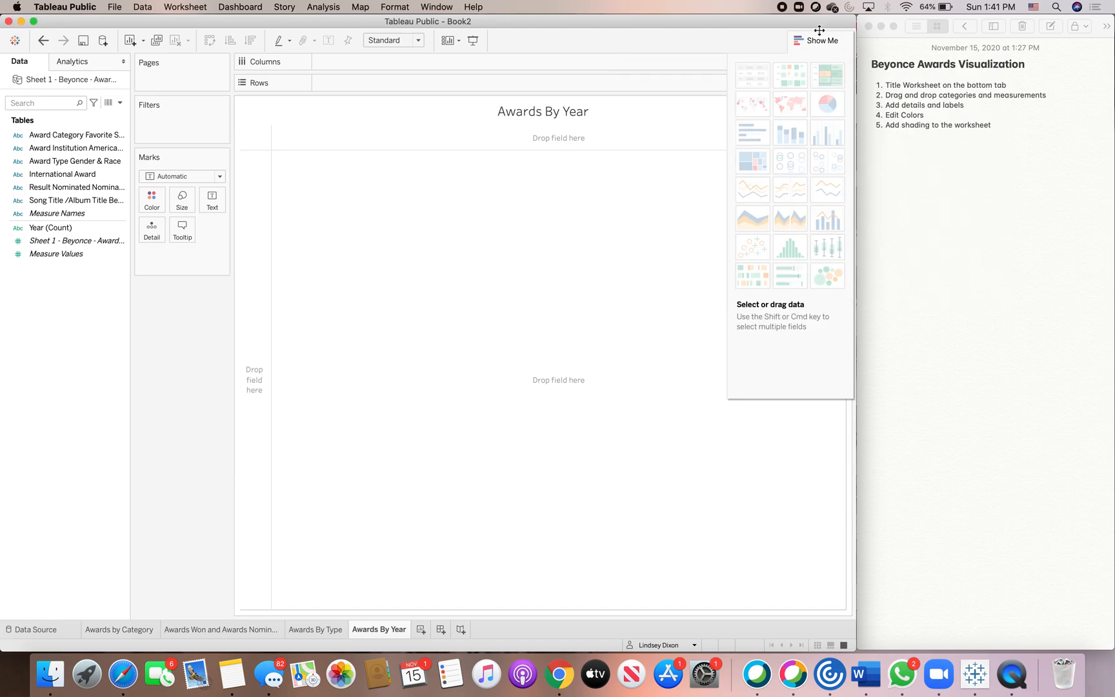
Try placing Year (Count) on Columns, then remove it from the view.
click(800, 38)
click(59, 240)
click(60, 230)
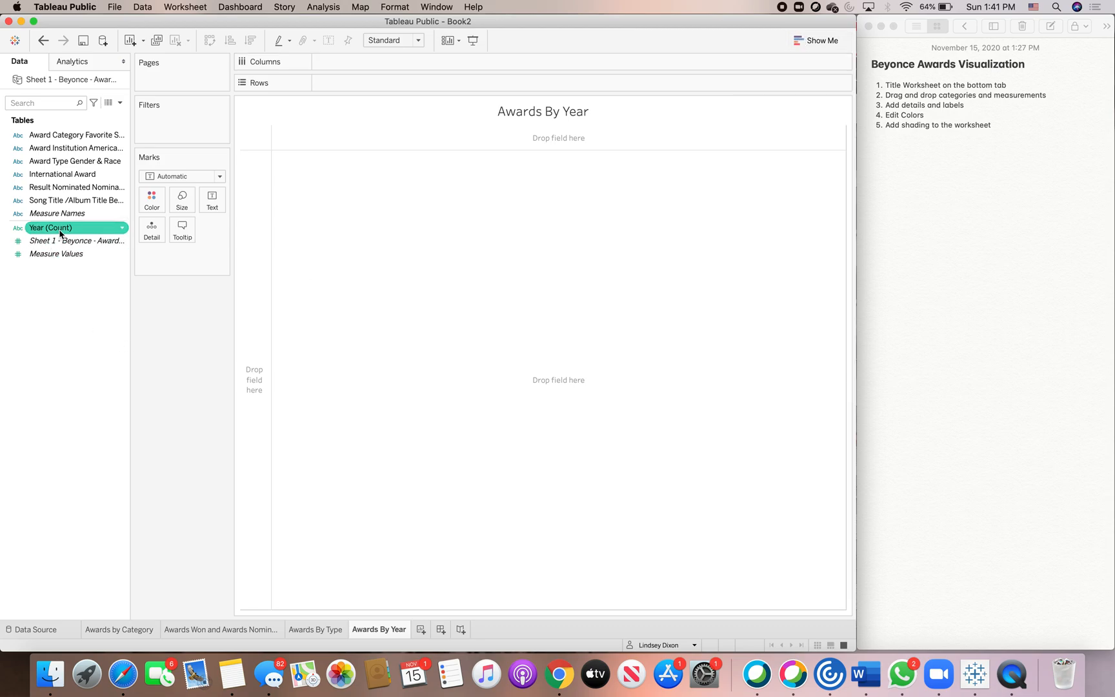
drag(60, 233, 353, 71)
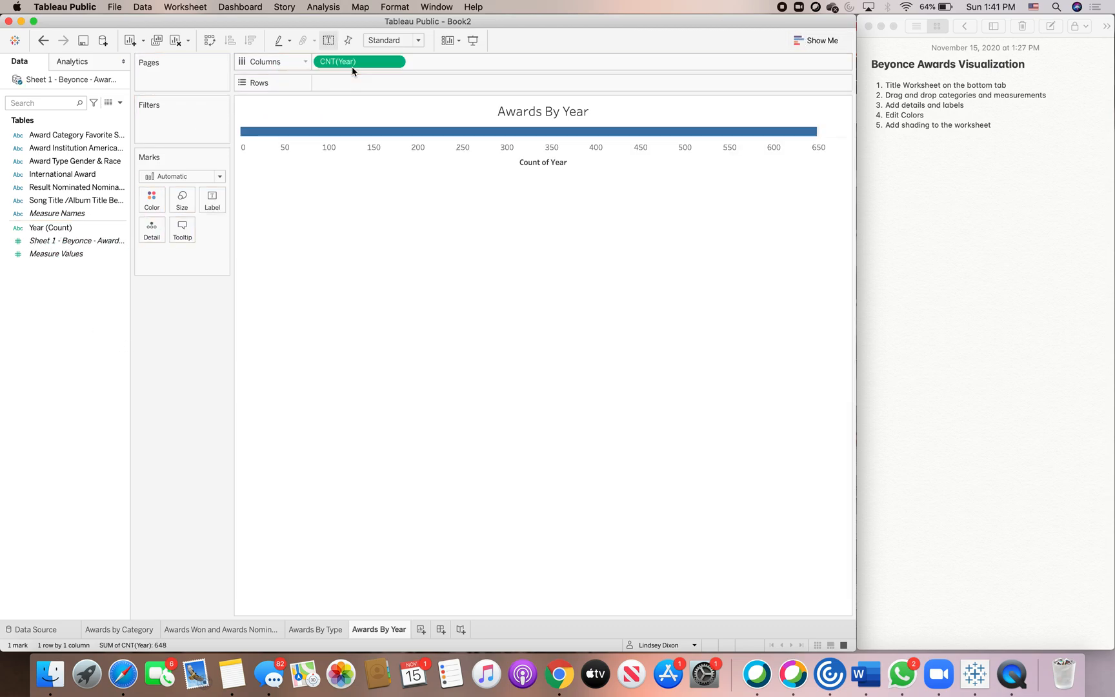
drag(46, 254, 70, 258)
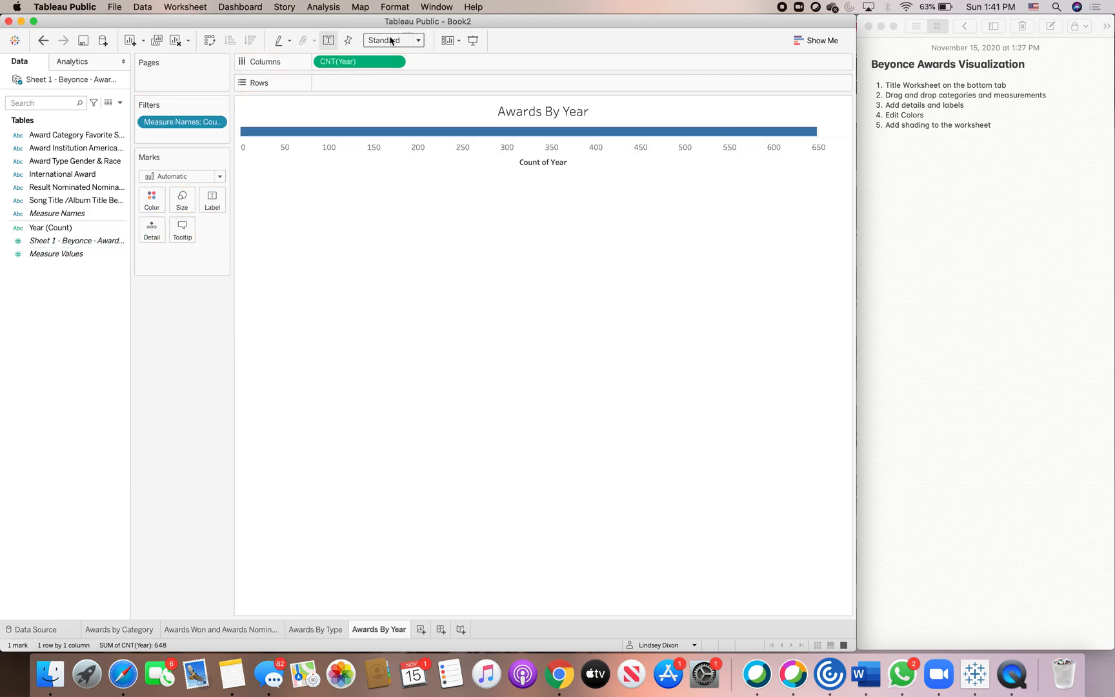
drag(374, 62, 86, 234)
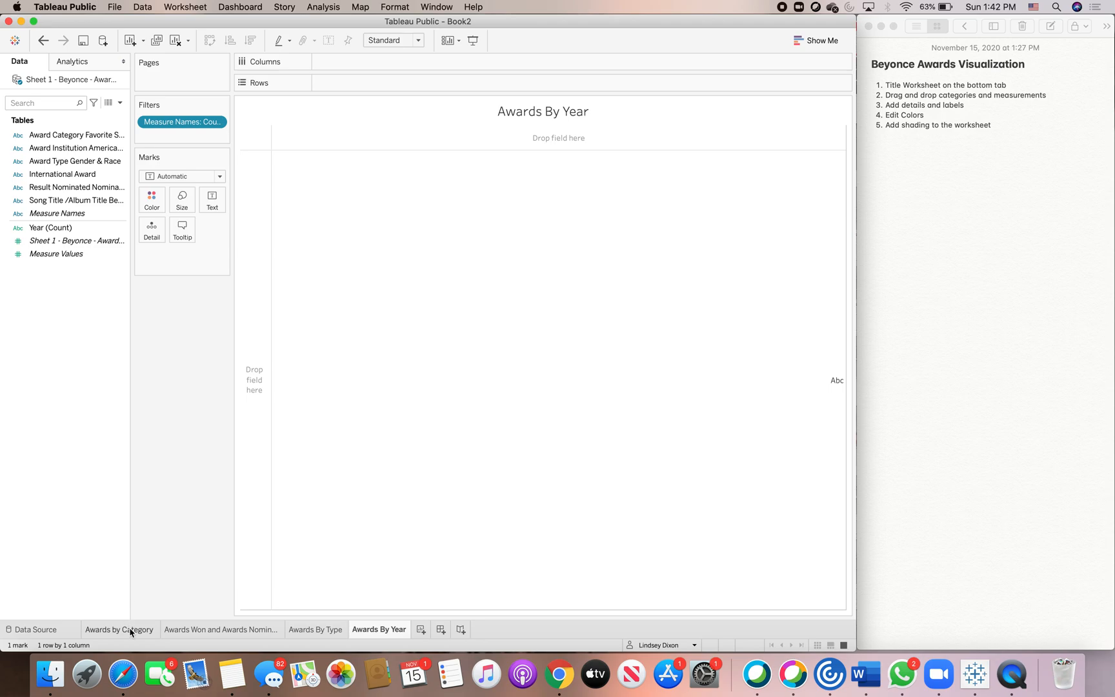
On the data source page, examine the Year column's data type and field options.
click(57, 630)
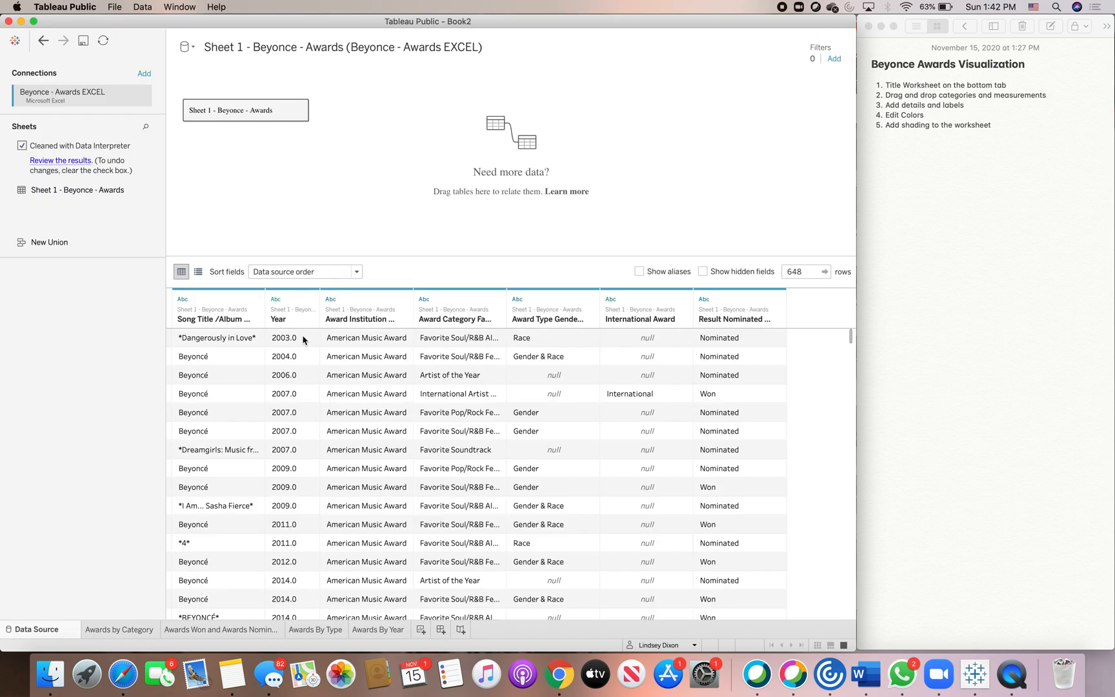
click(275, 299)
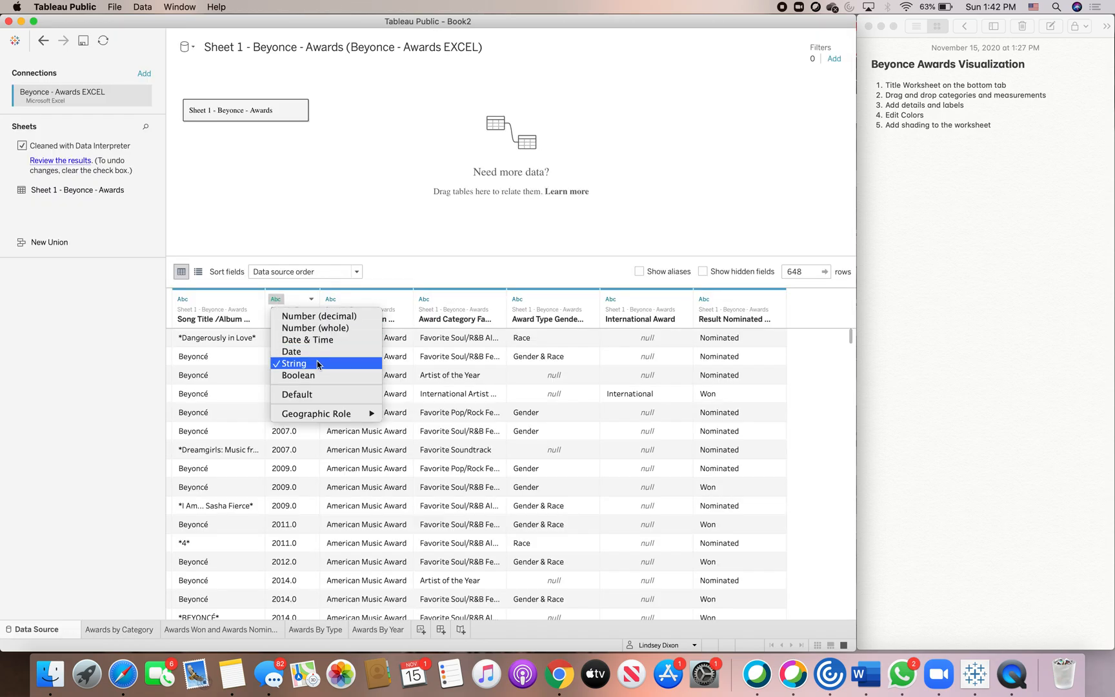
click(312, 300)
click(313, 300)
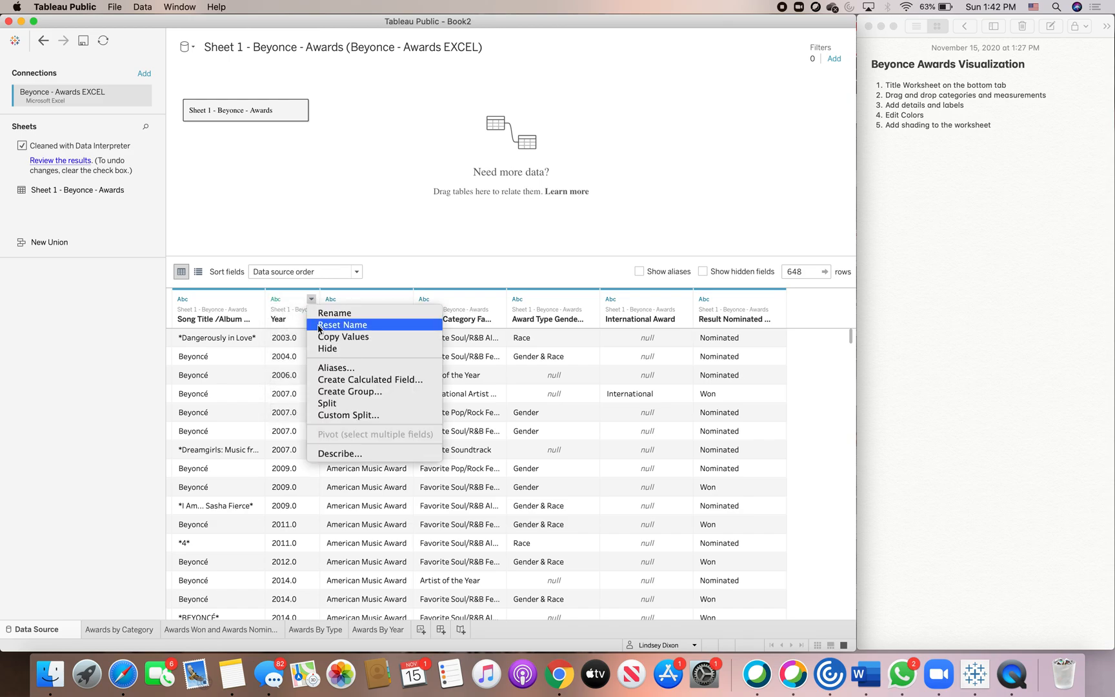
click(294, 324)
click(277, 299)
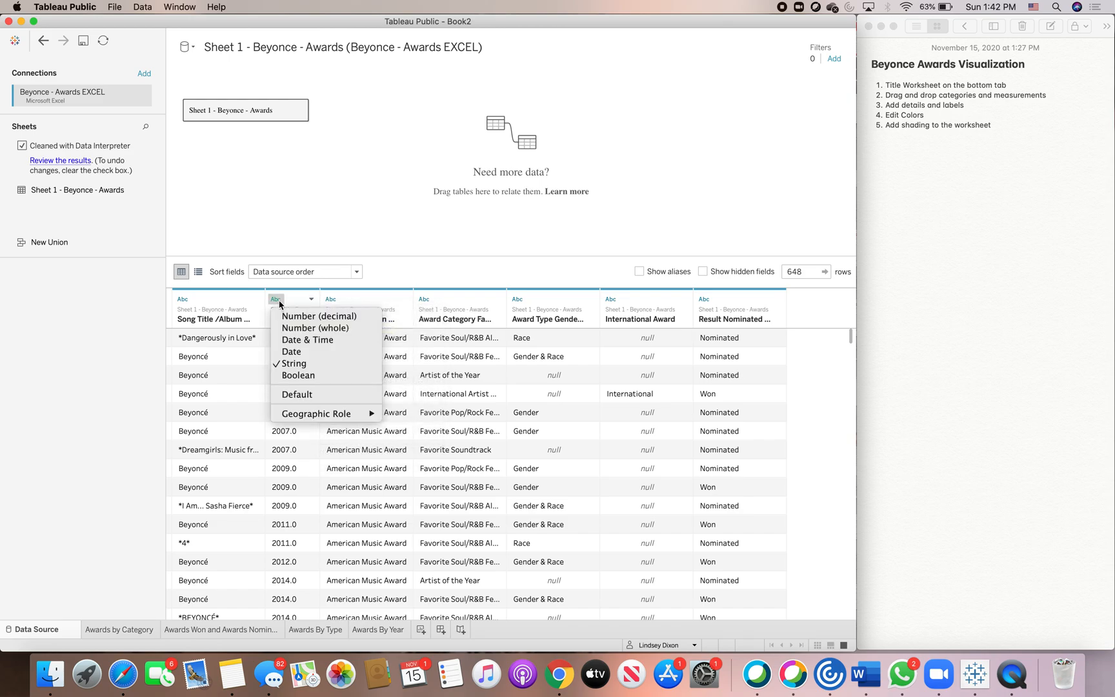
click(293, 363)
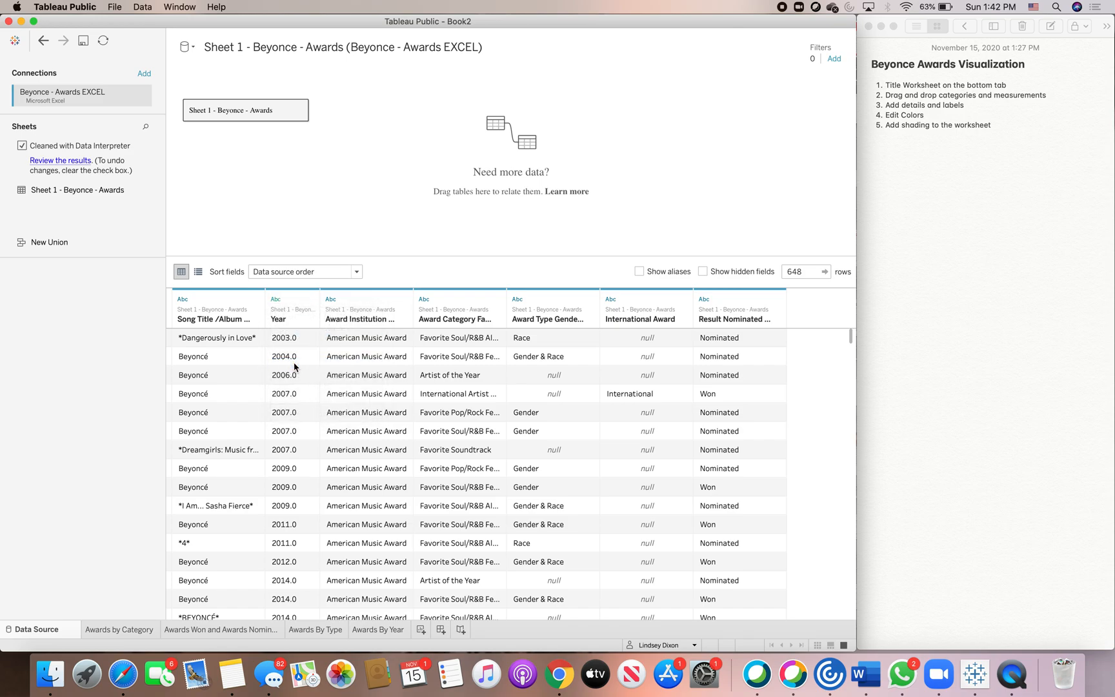
Return to the Awards By Year worksheet and build a bar chart with Year on Columns and Measure Values on Rows.
click(277, 300)
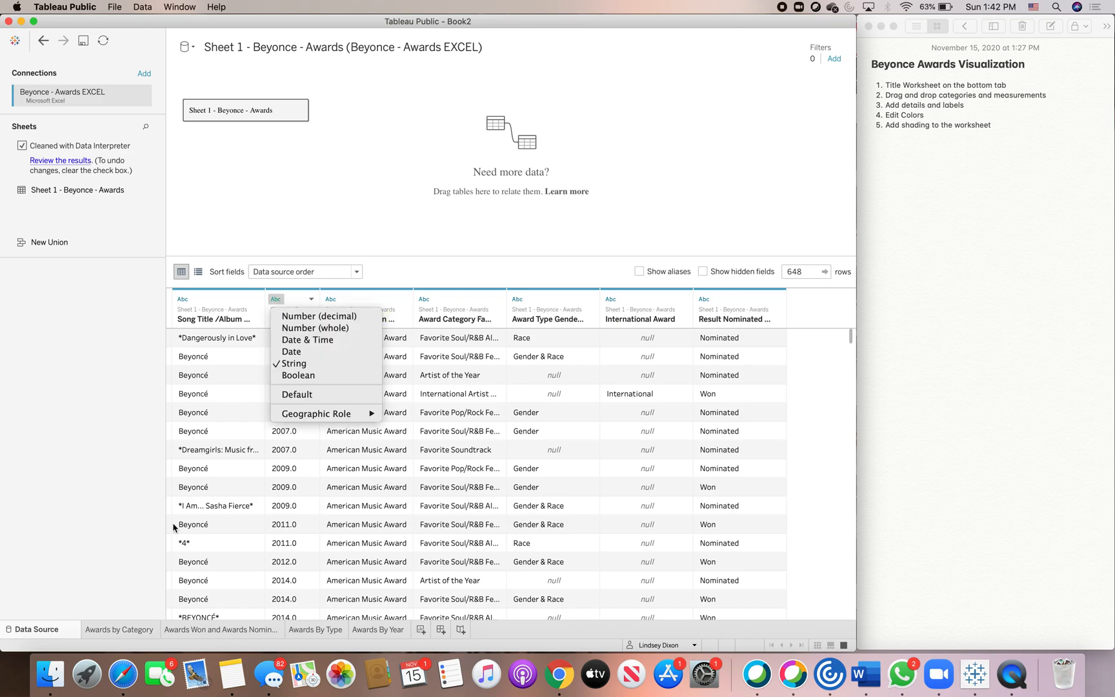
click(50, 629)
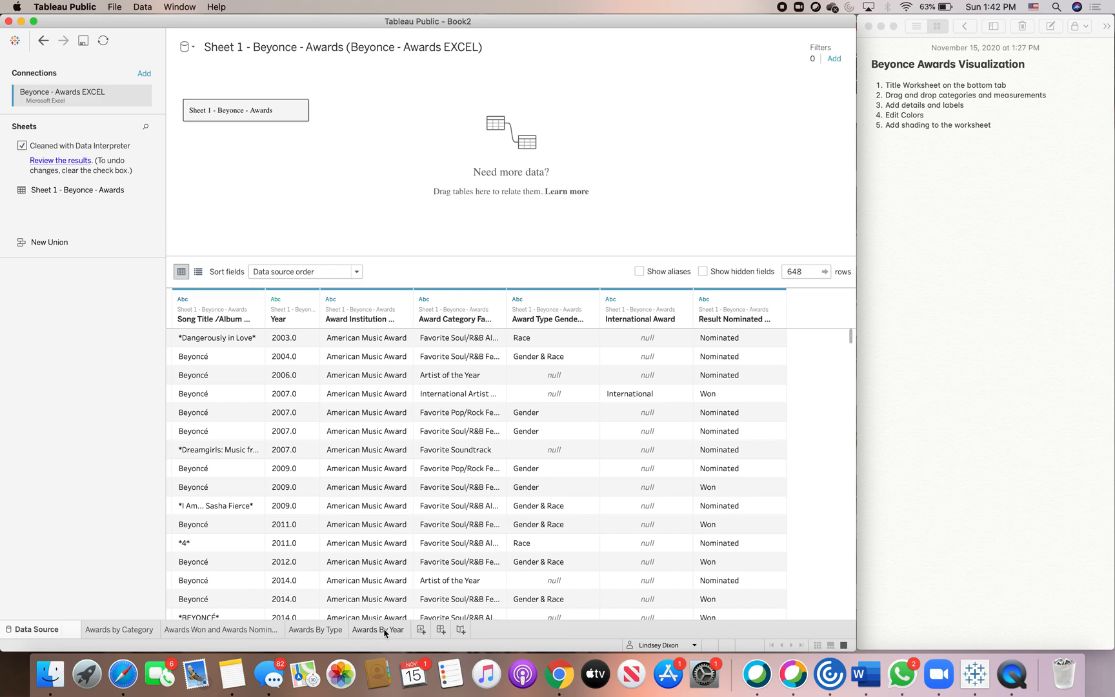
click(378, 629)
drag(32, 227, 29, 206)
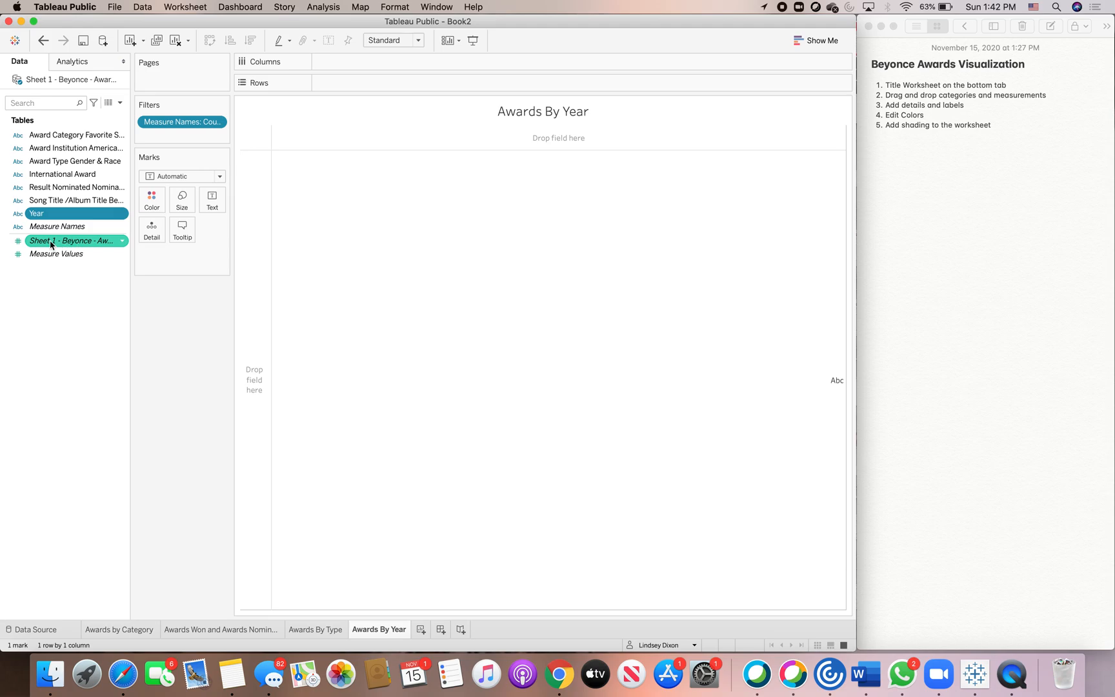
click(44, 40)
drag(65, 236, 354, 67)
drag(52, 254, 346, 89)
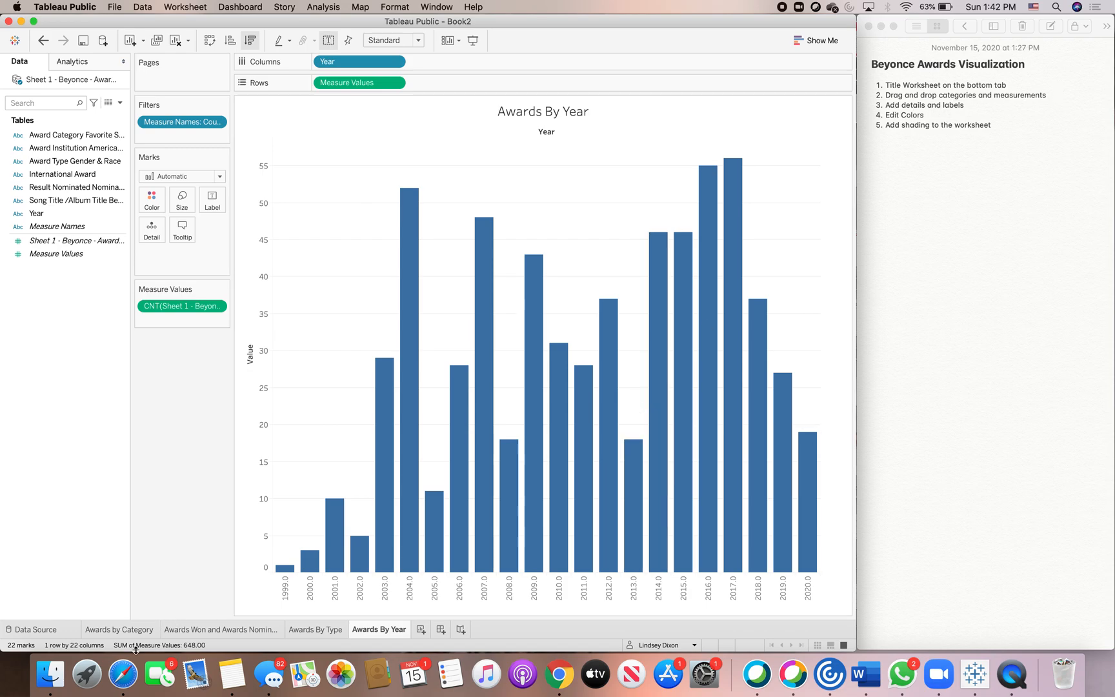
Switch to the browser and examine the Awards by Year chart in the published reference visualization.
click(125, 673)
scroll(700, 338, down, 5)
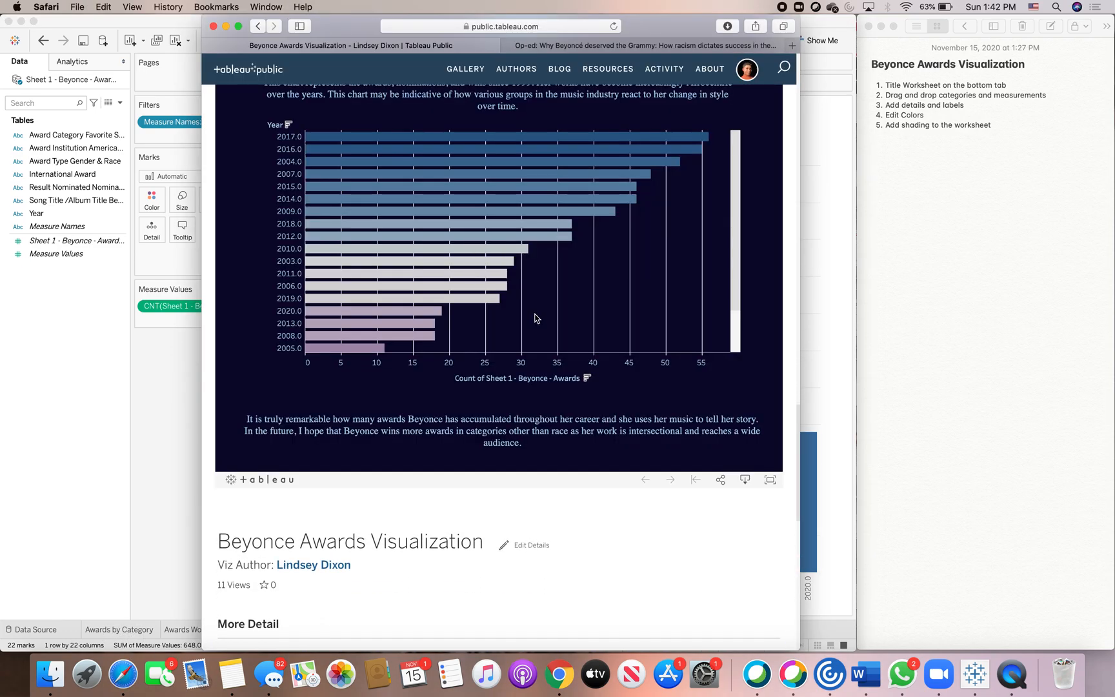
scroll(771, 158, up, 2)
mouse_move(443, 220)
mouse_move(420, 292)
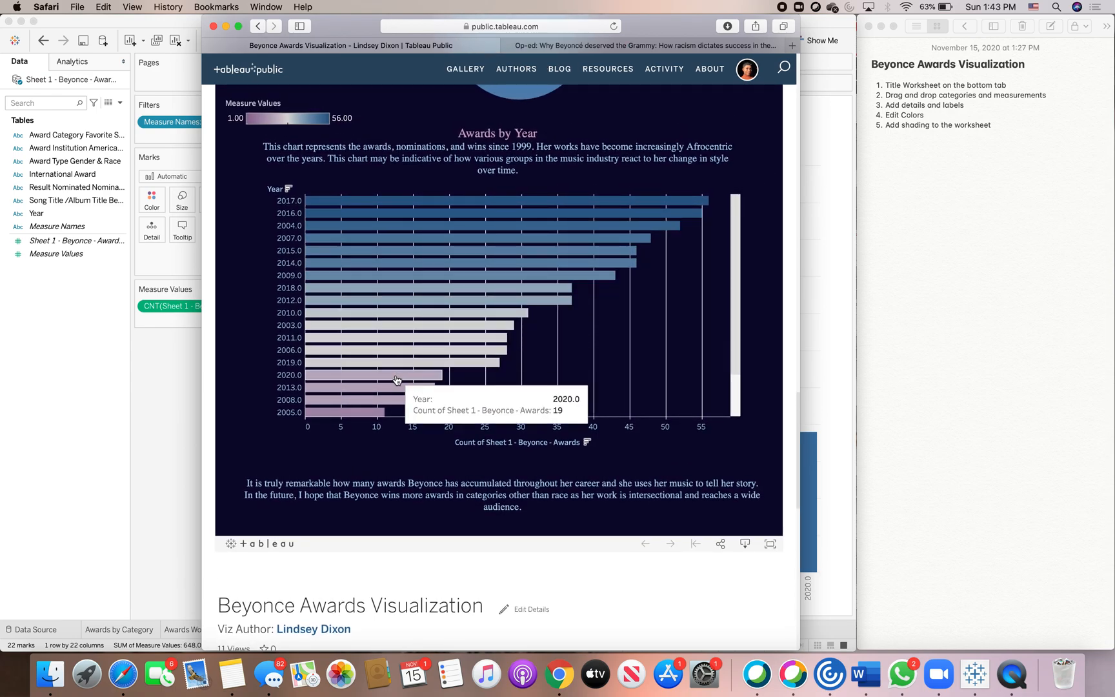
click(831, 147)
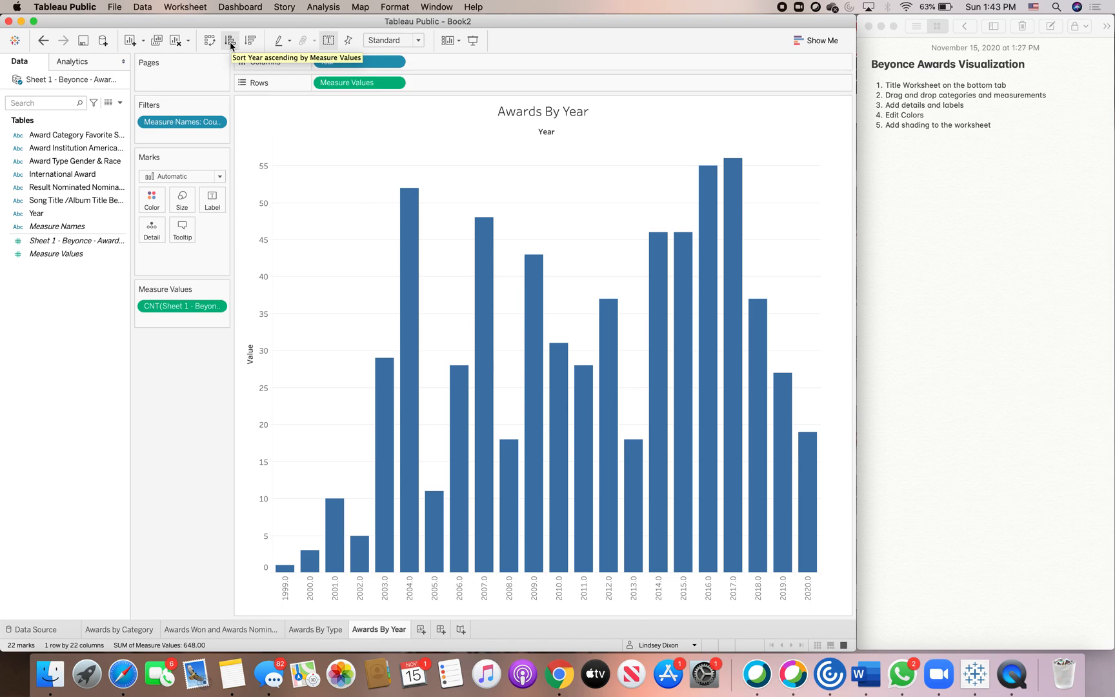
Swap the axes into horizontal bars and sort the years descending by Measure Values.
click(210, 41)
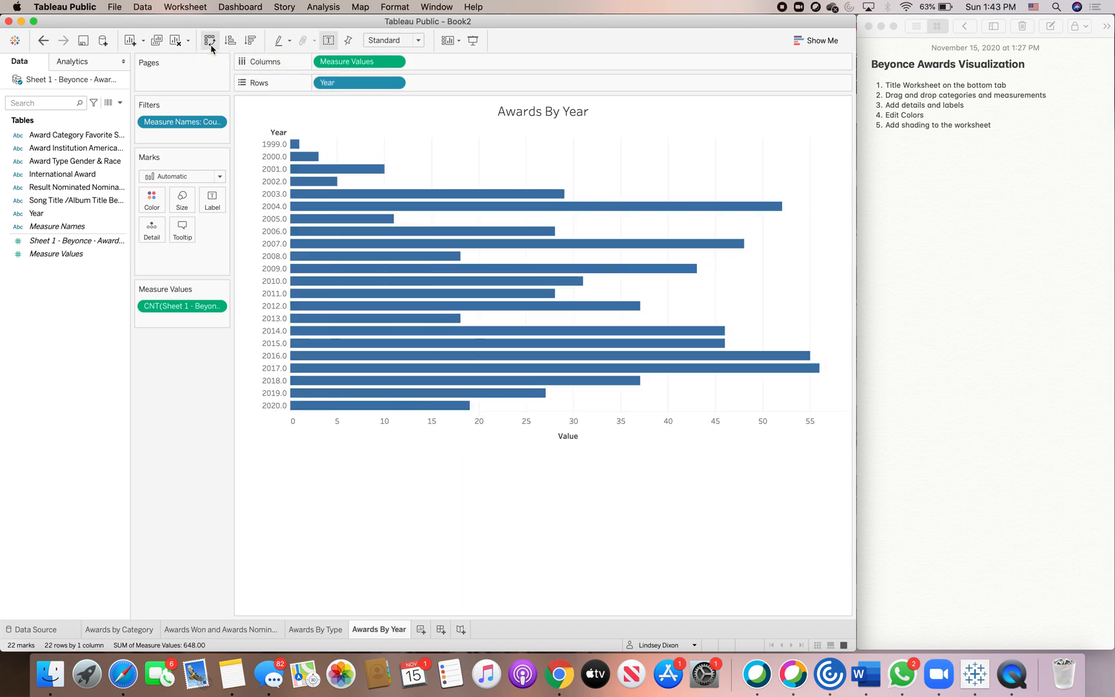
click(210, 44)
click(211, 44)
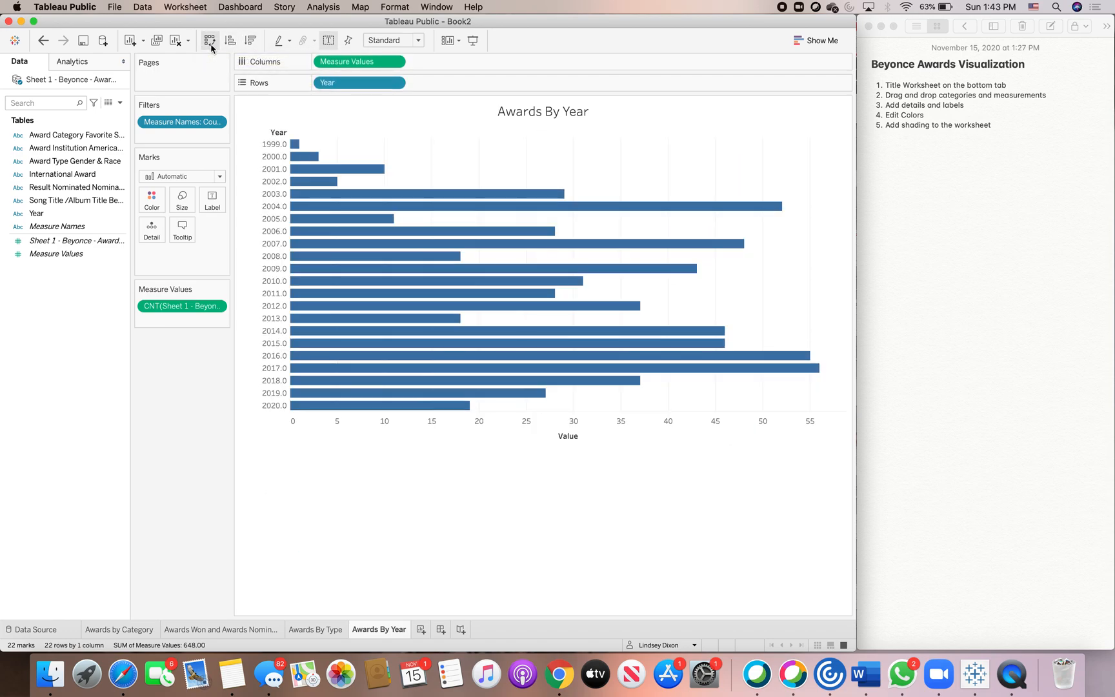
click(251, 42)
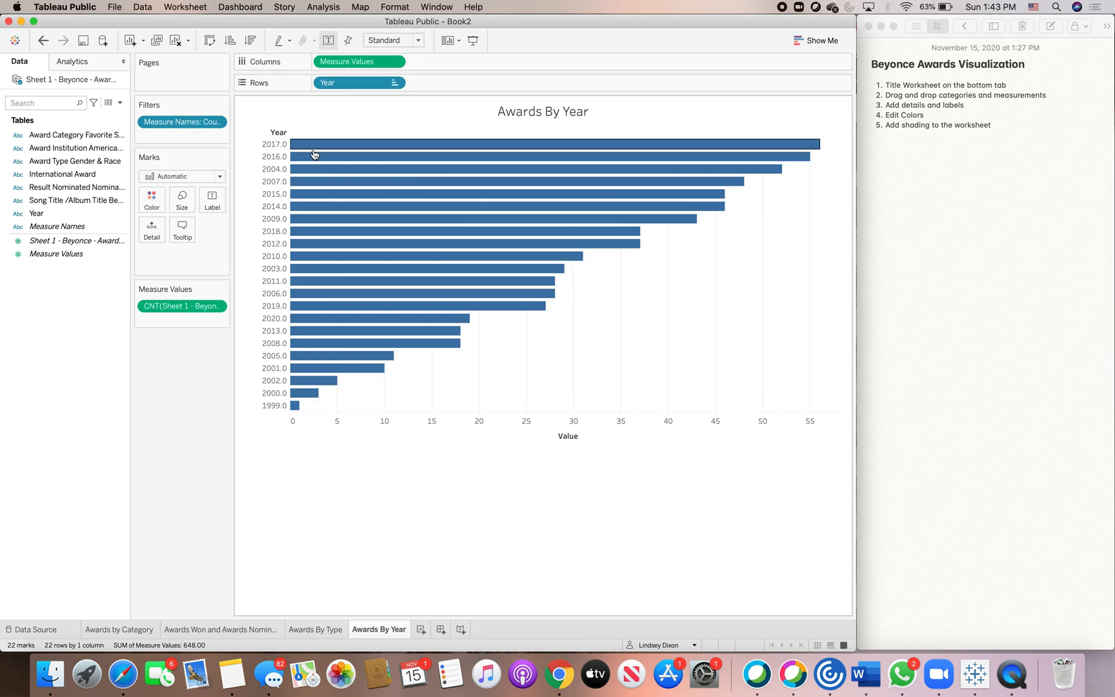
click(152, 200)
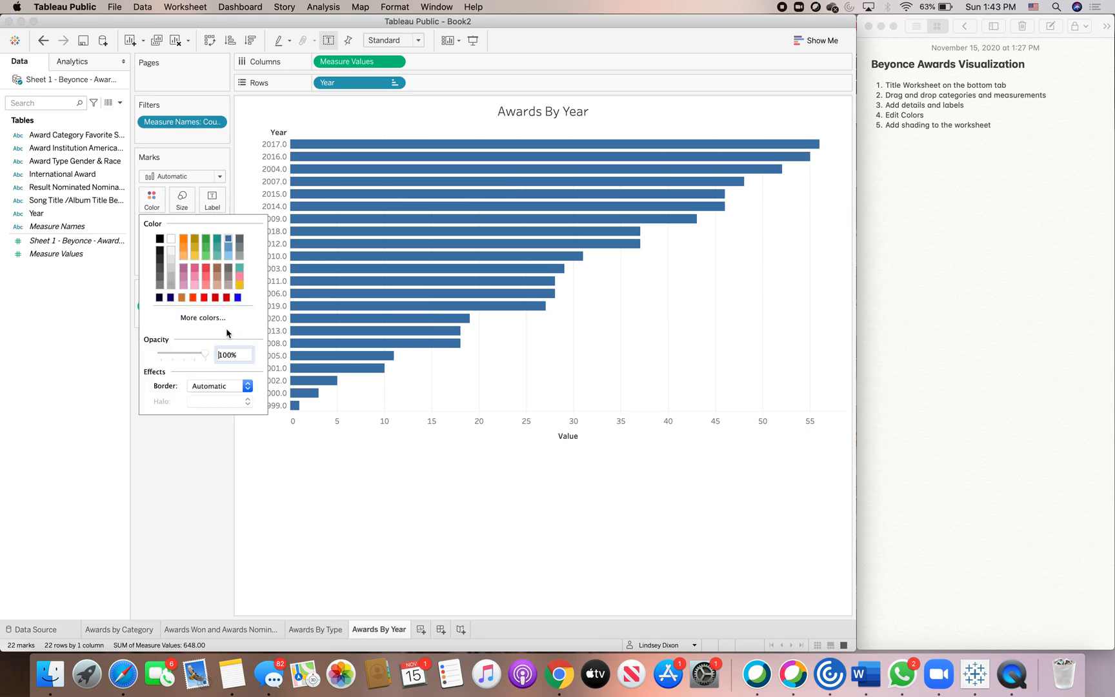
click(202, 319)
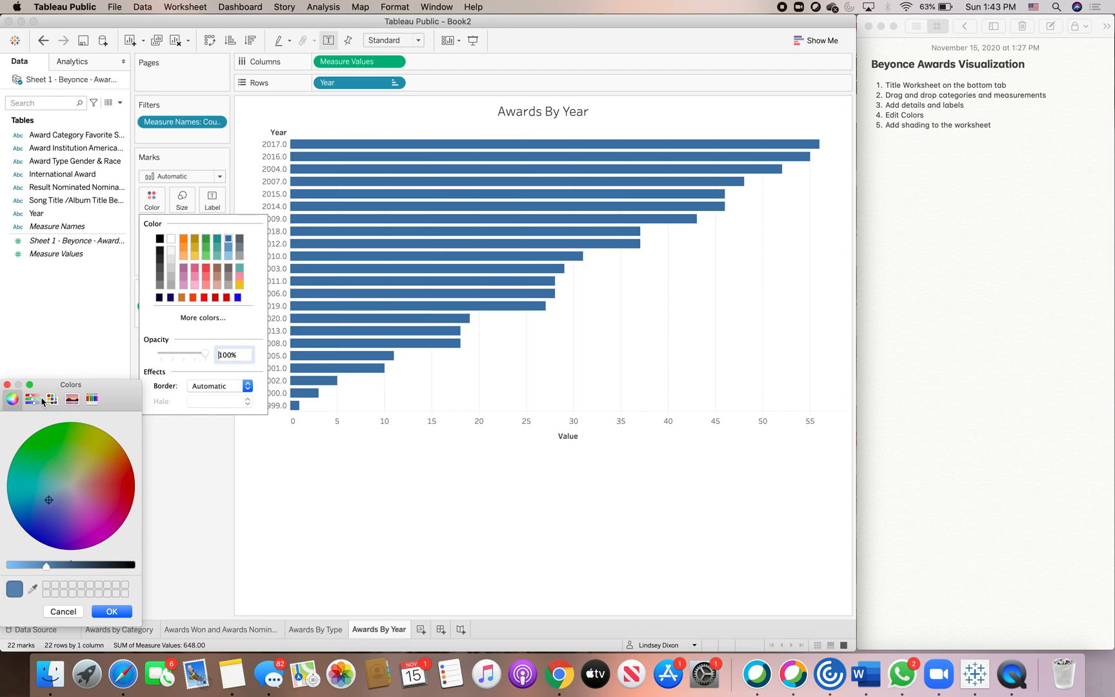
click(228, 243)
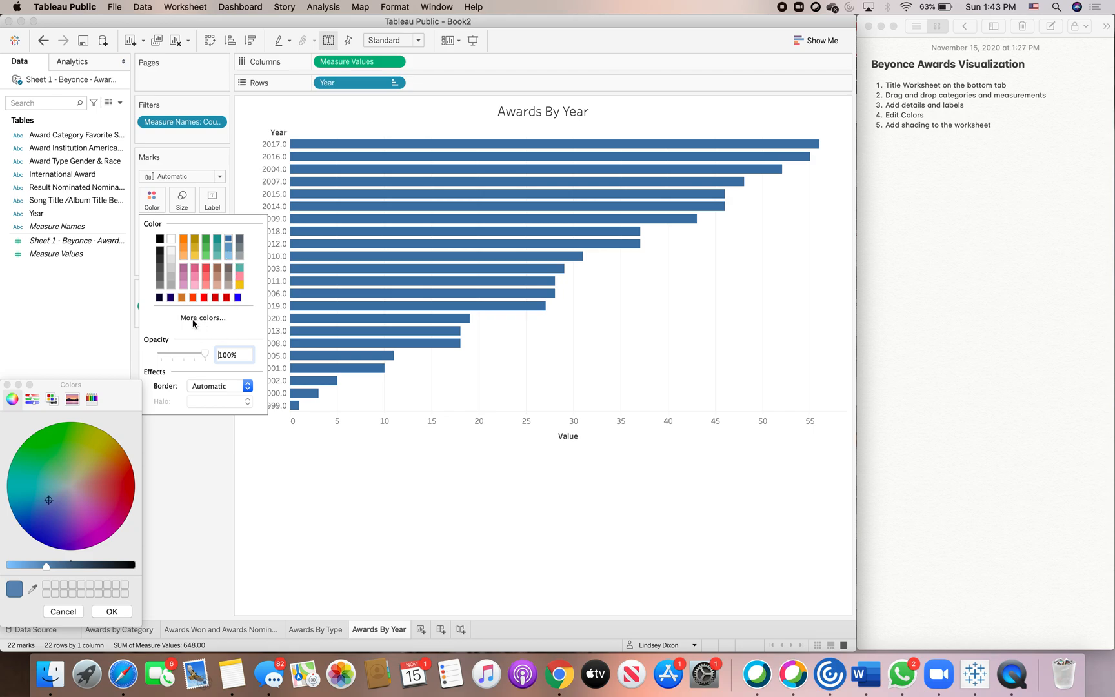
click(8, 385)
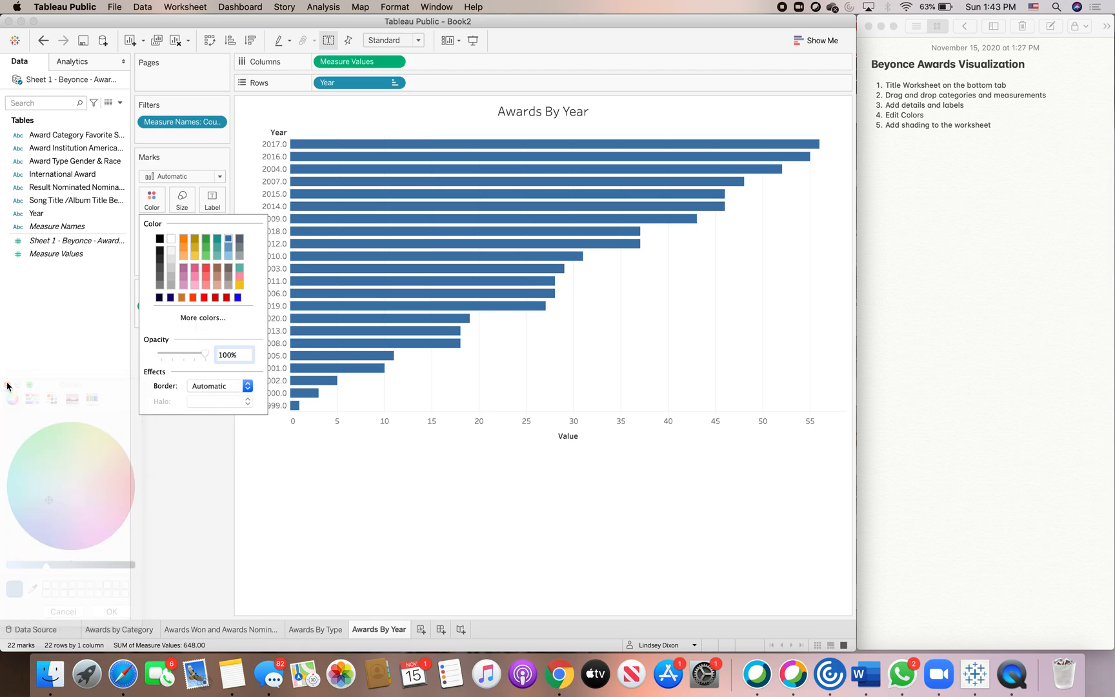
click(162, 426)
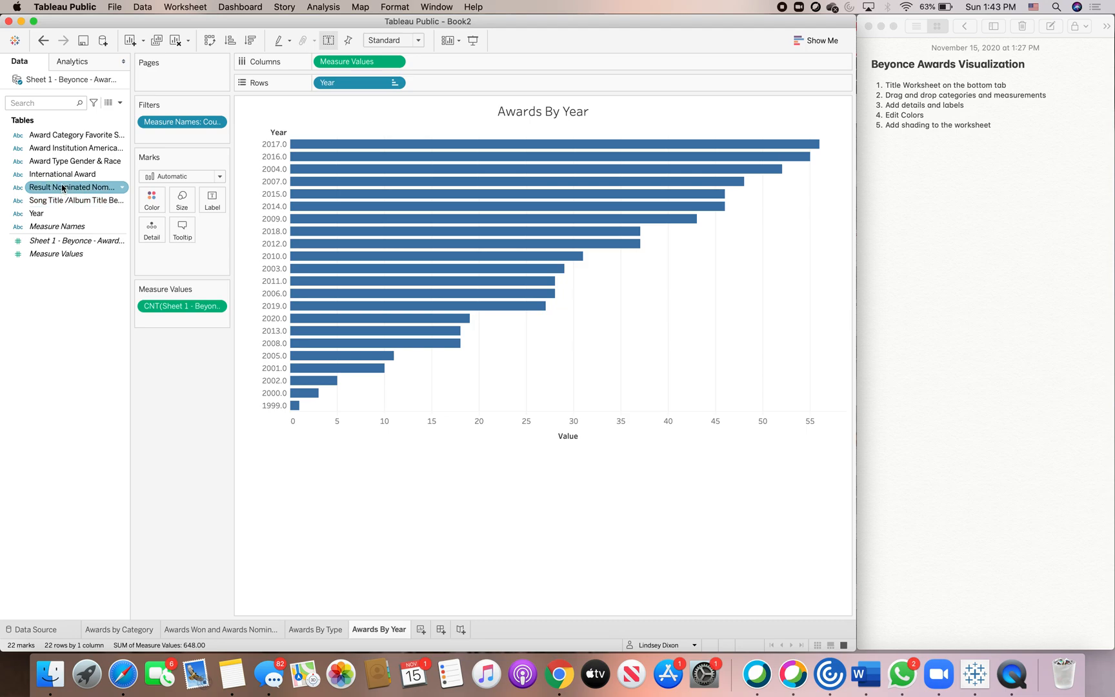
Color the bars by placing Measure Values on Color.
drag(59, 255, 148, 198)
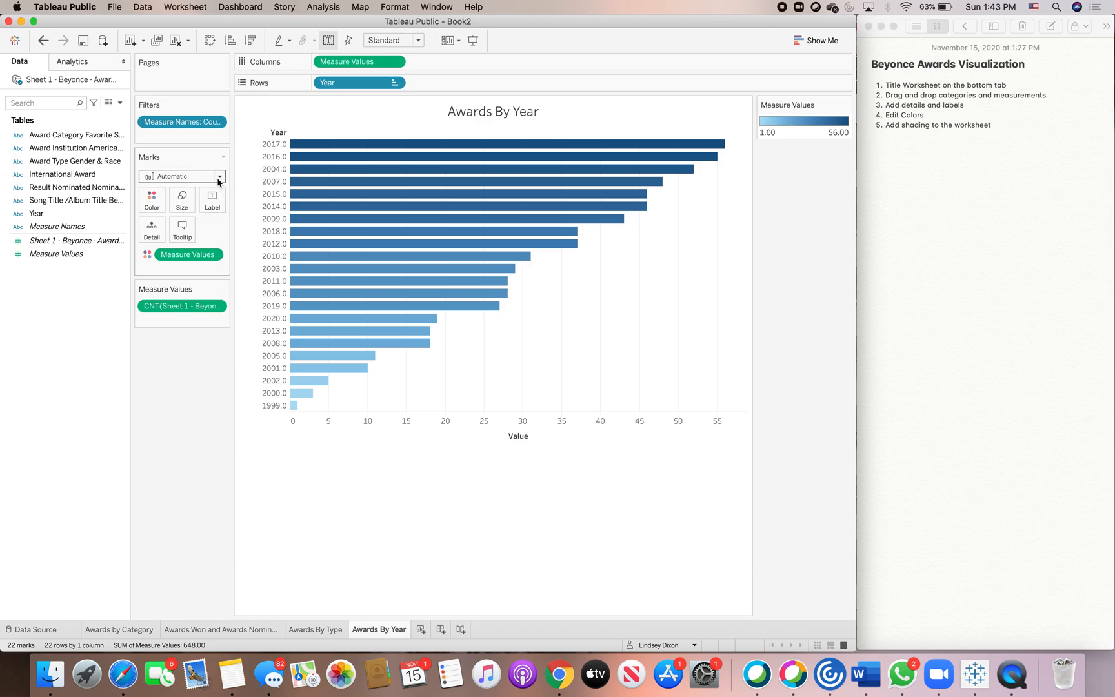
click(155, 203)
click(185, 241)
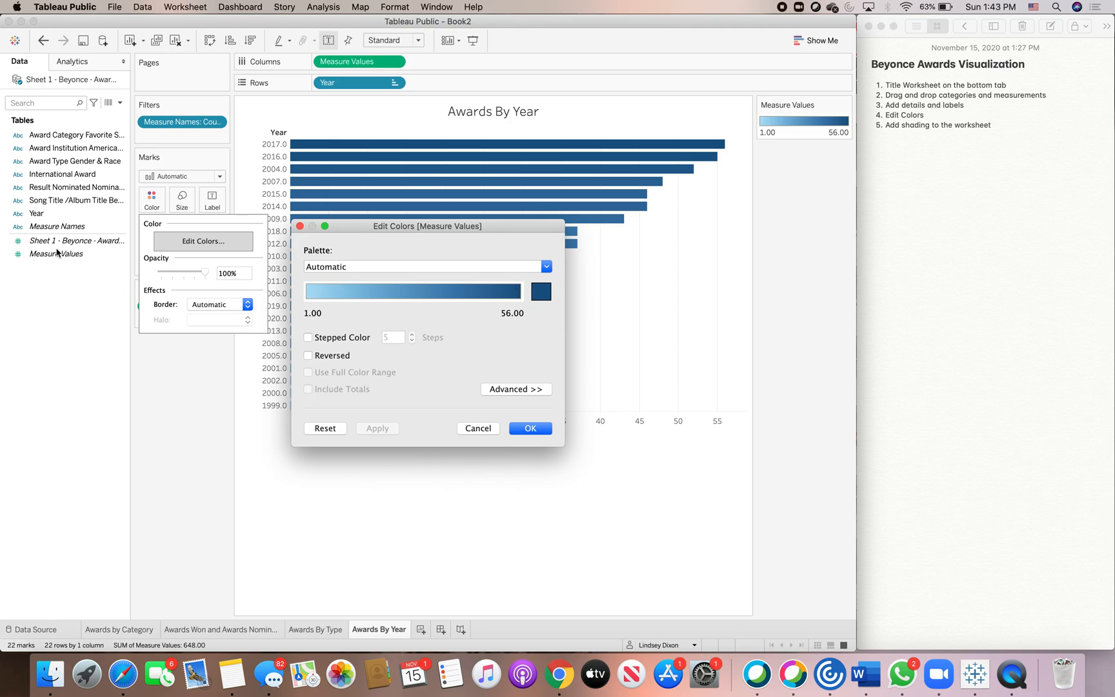
click(481, 430)
click(50, 253)
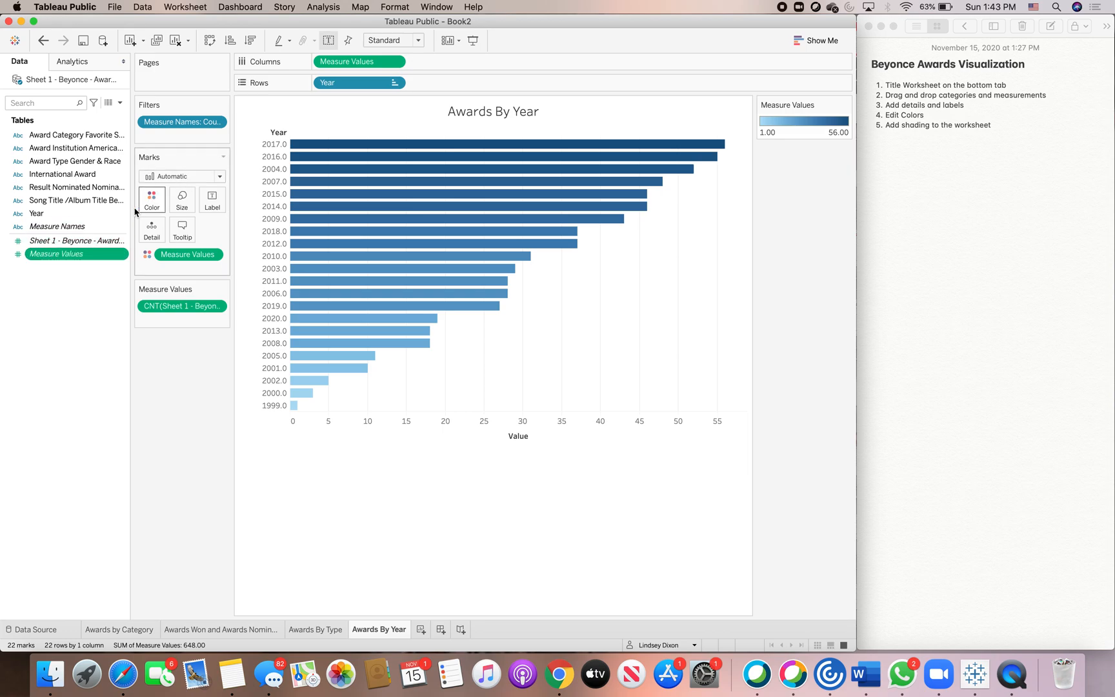
mouse_move(184, 255)
mouse_down()
mouse_move(79, 256)
mouse_move(102, 231)
mouse_move(79, 255)
mouse_move(101, 209)
mouse_move(145, 199)
mouse_up()
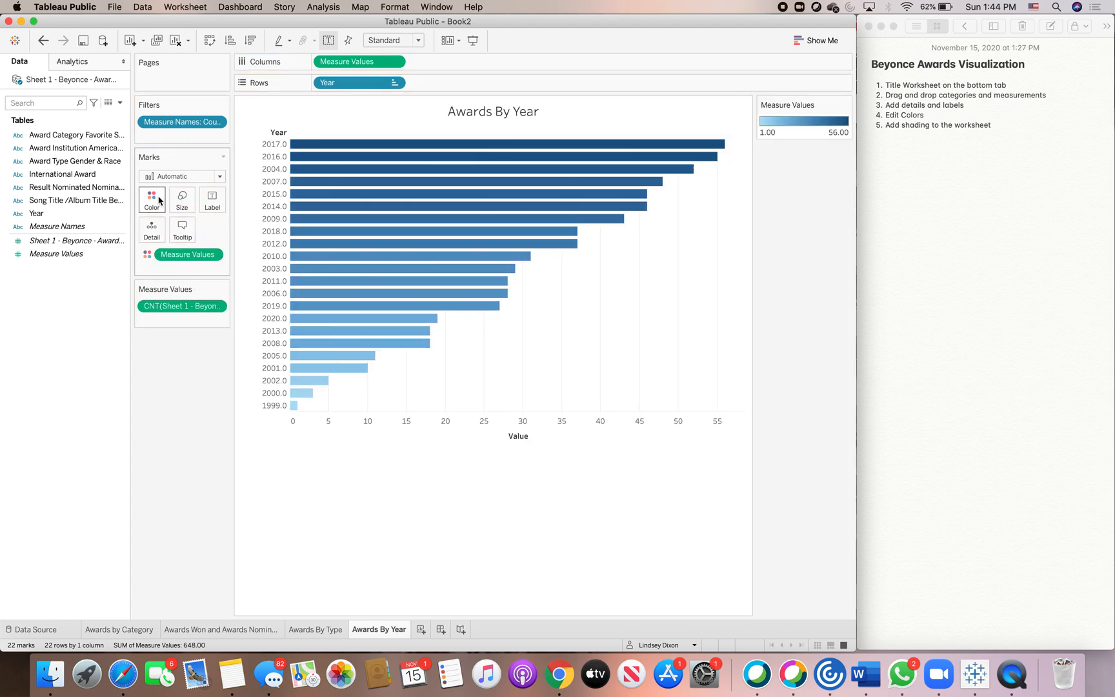
Apply a Custom Diverging color palette with a purple start color to the bars.
click(157, 203)
click(196, 248)
click(545, 266)
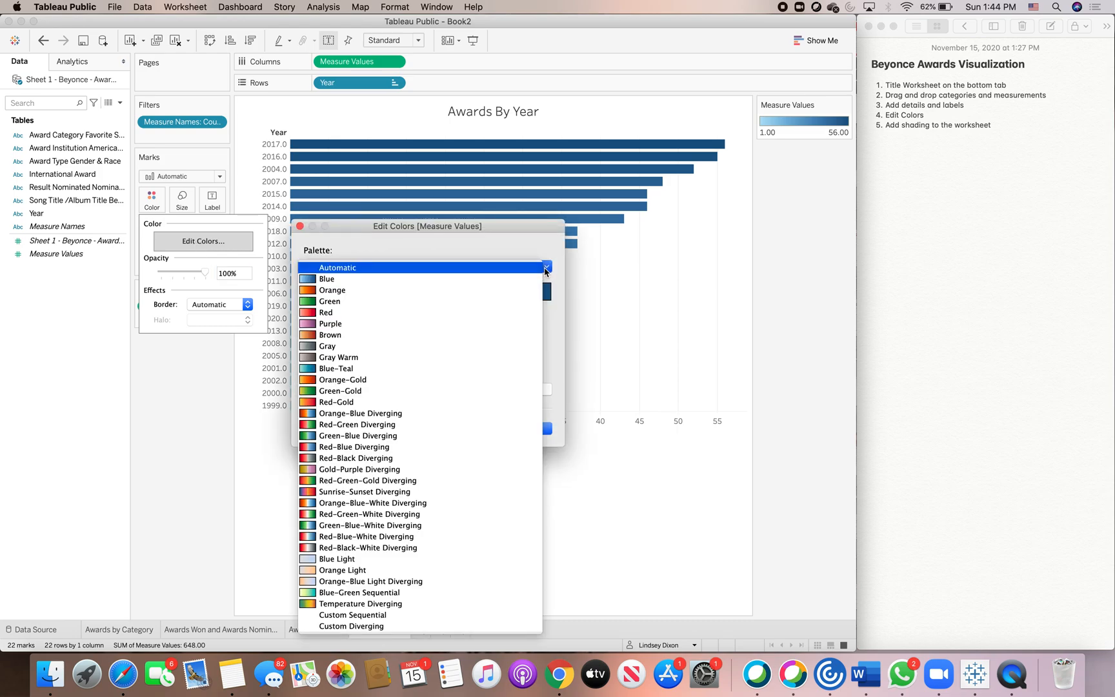
click(371, 626)
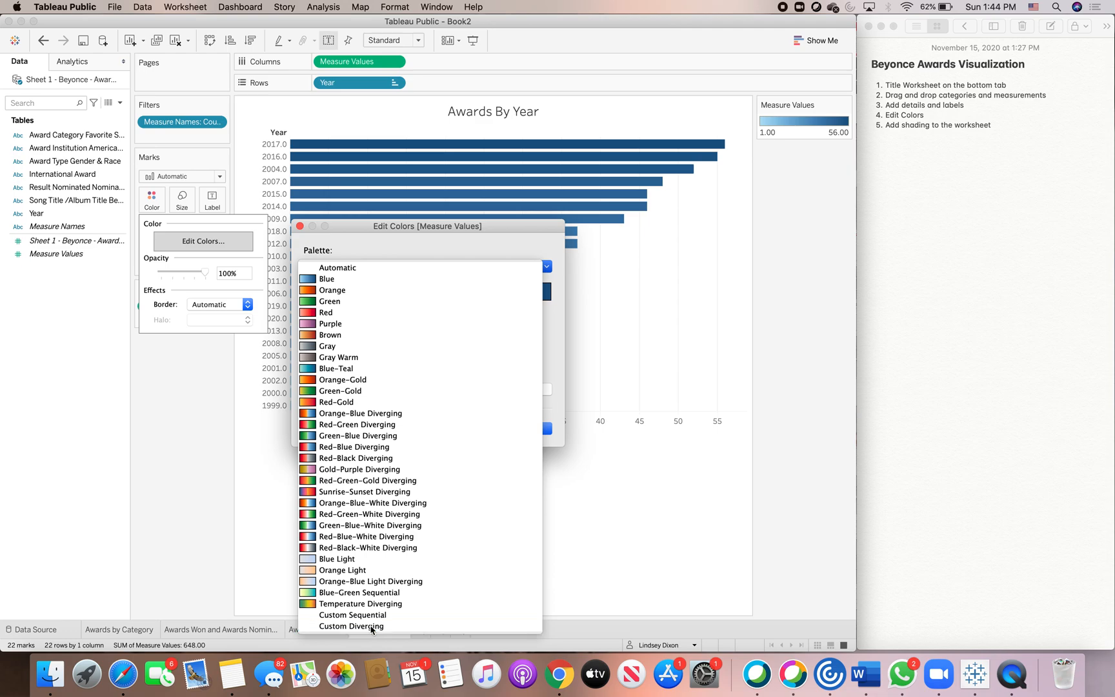
click(313, 292)
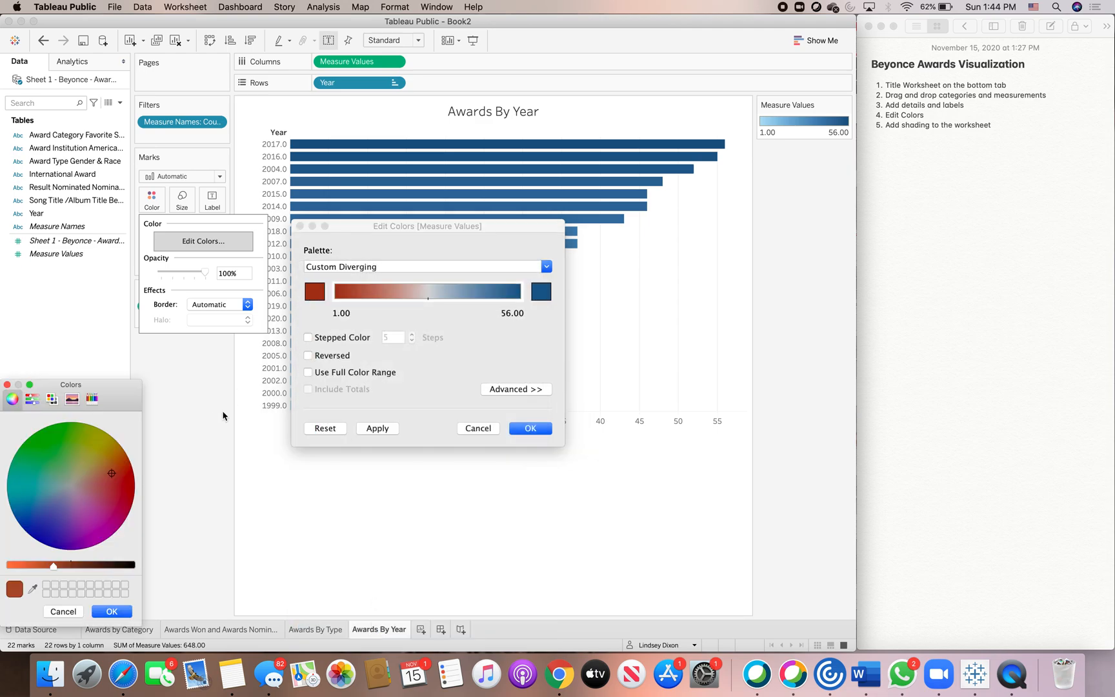
click(52, 400)
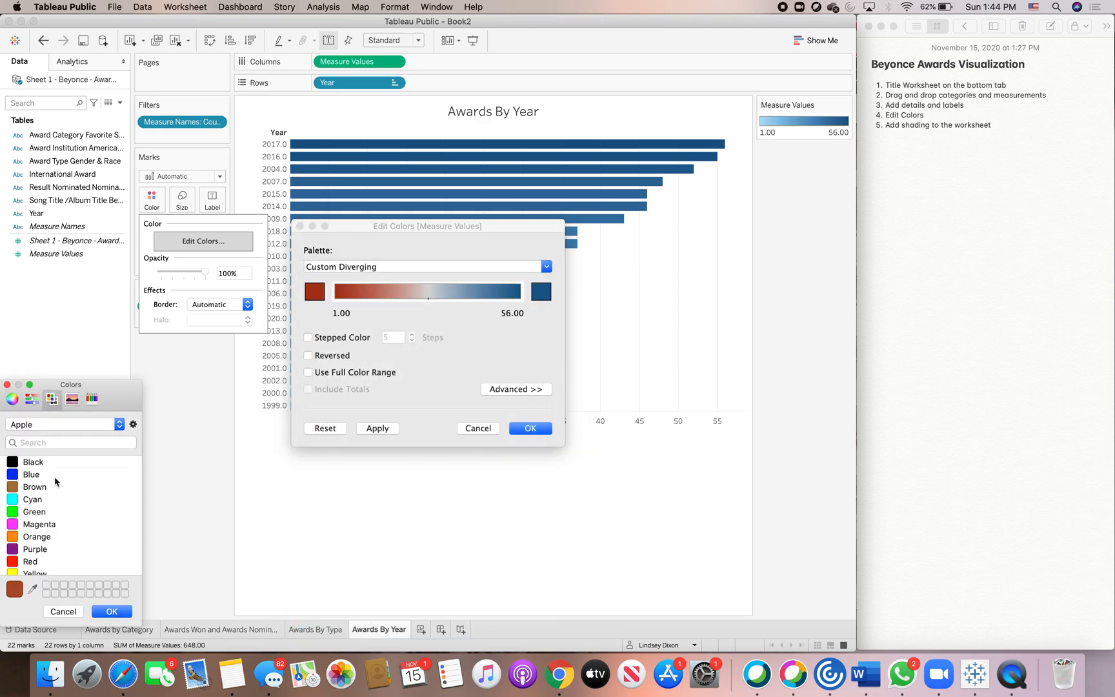
click(20, 399)
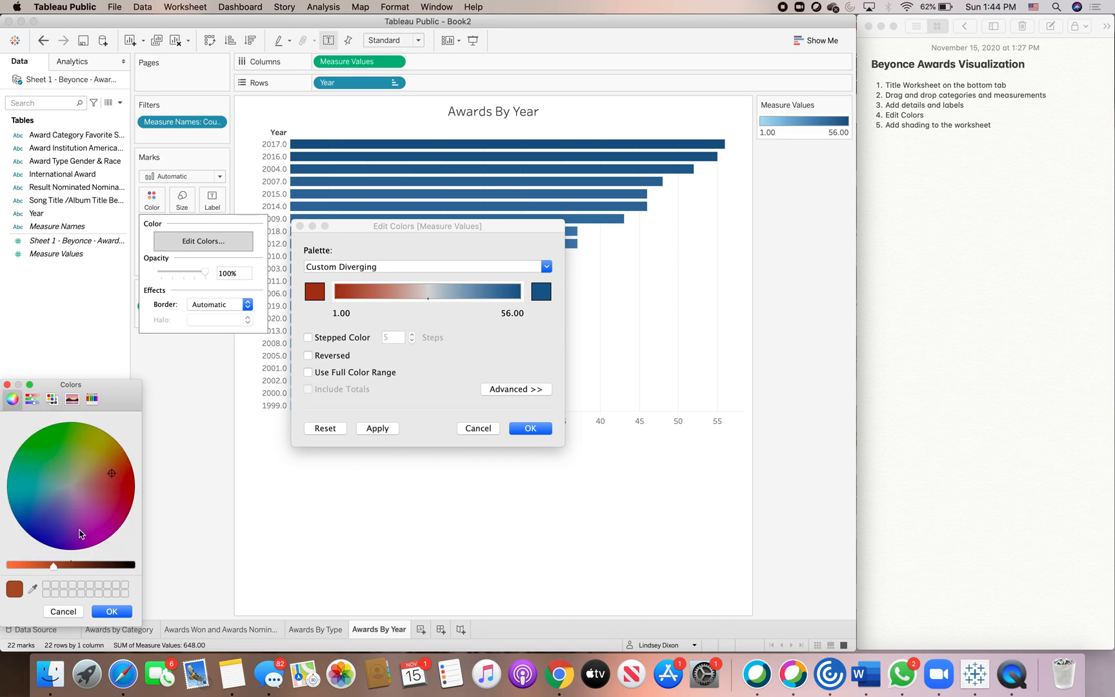
click(103, 521)
click(91, 507)
drag(55, 568, 71, 568)
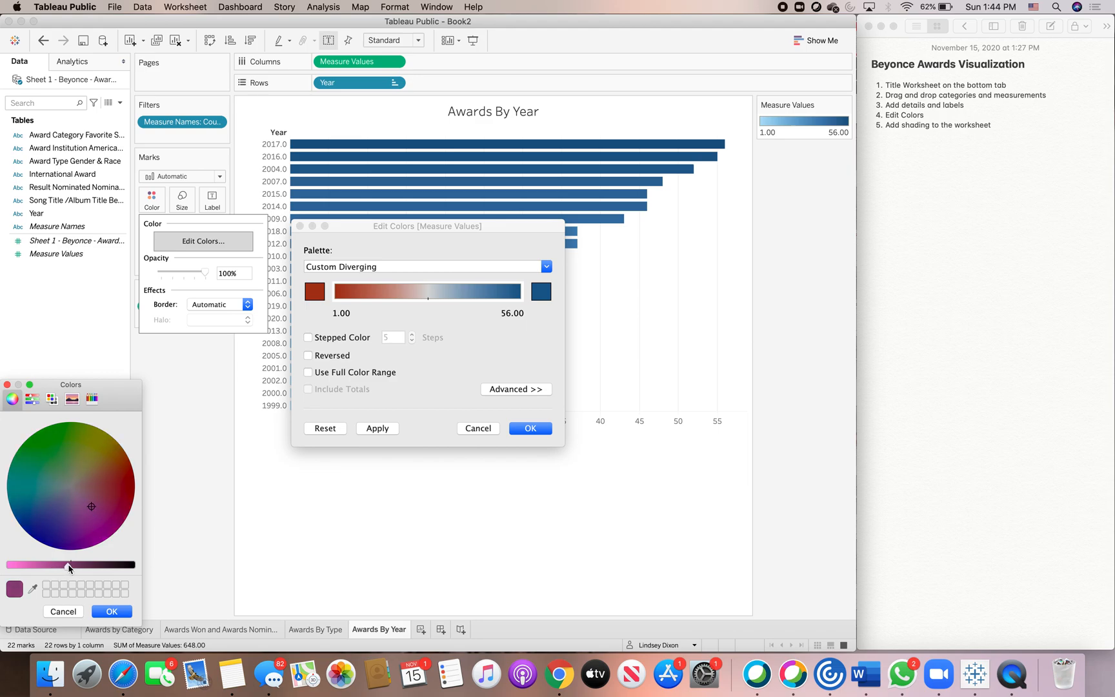
click(109, 611)
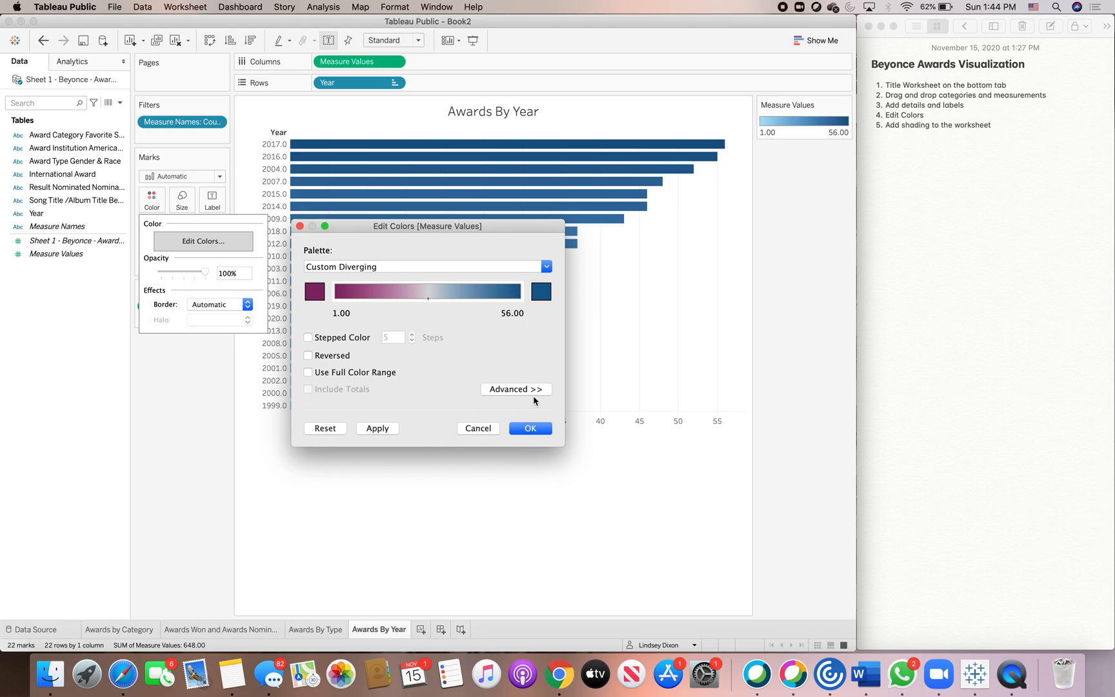
click(530, 428)
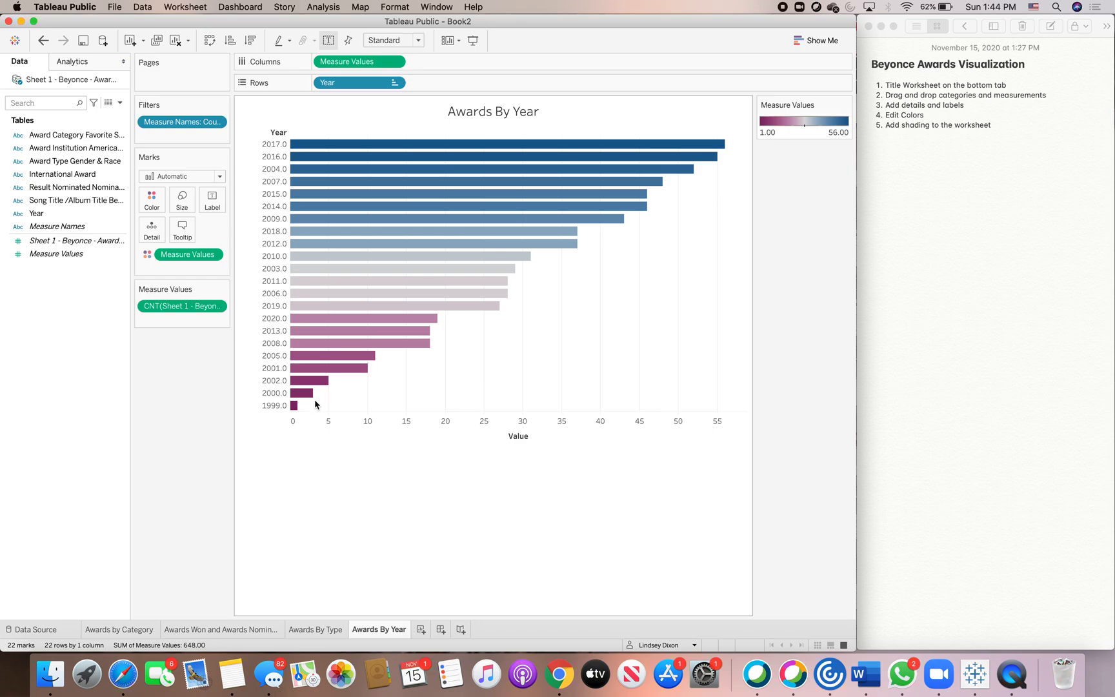
Shade the worksheet background dark navy.
mouse_move(323, 141)
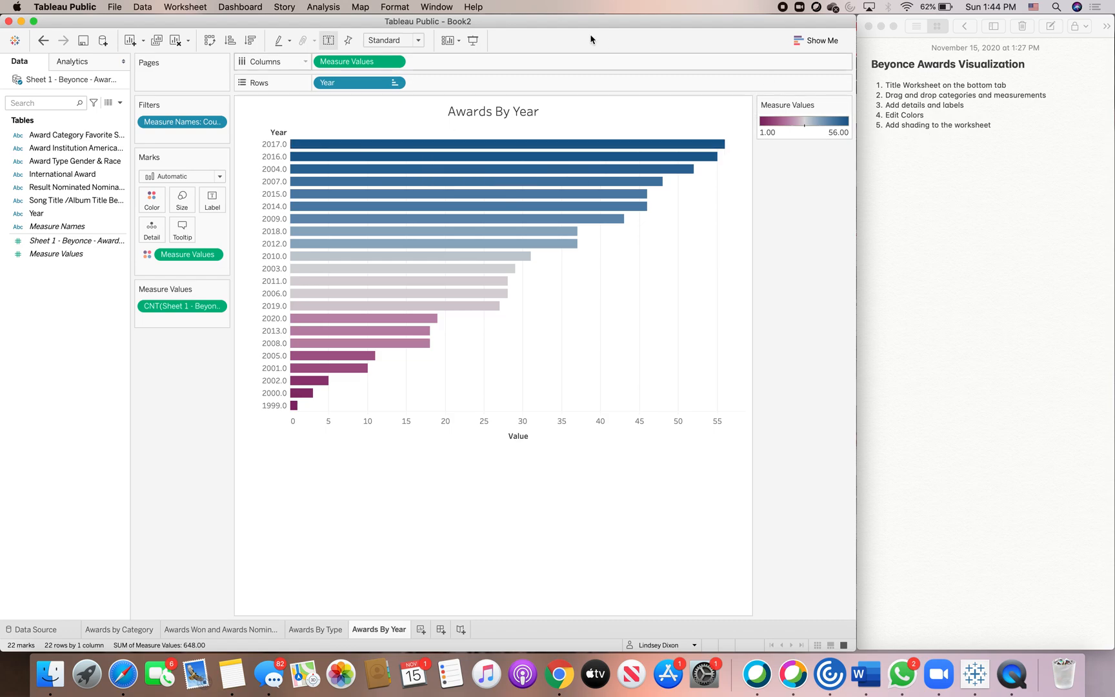
click(390, 7)
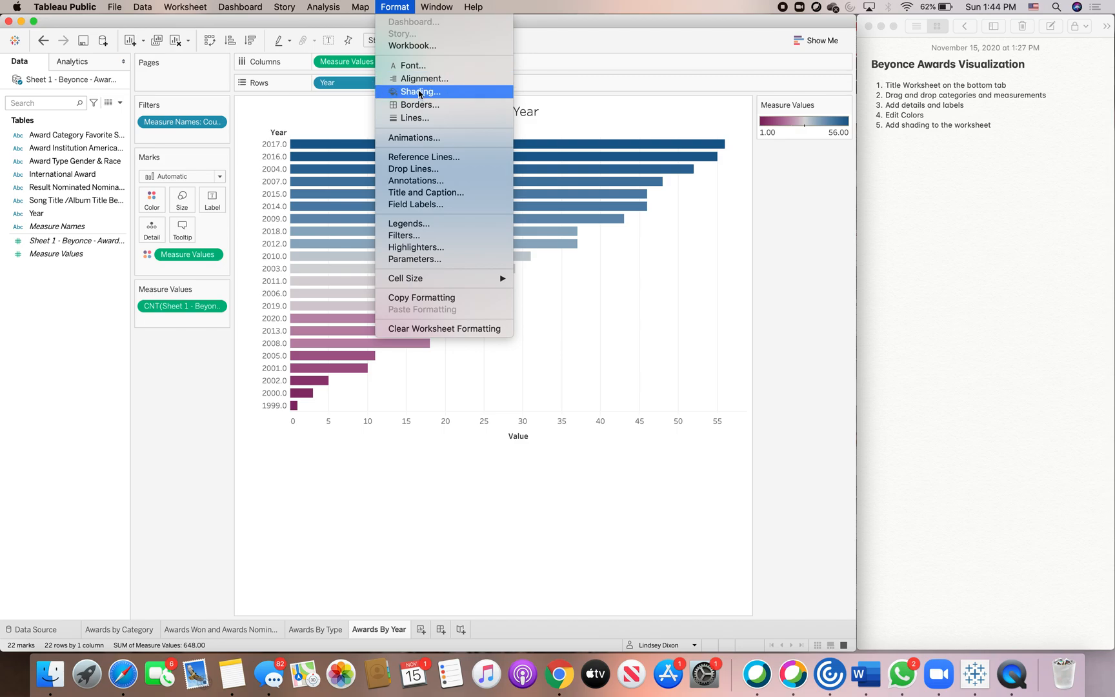
click(420, 92)
click(92, 140)
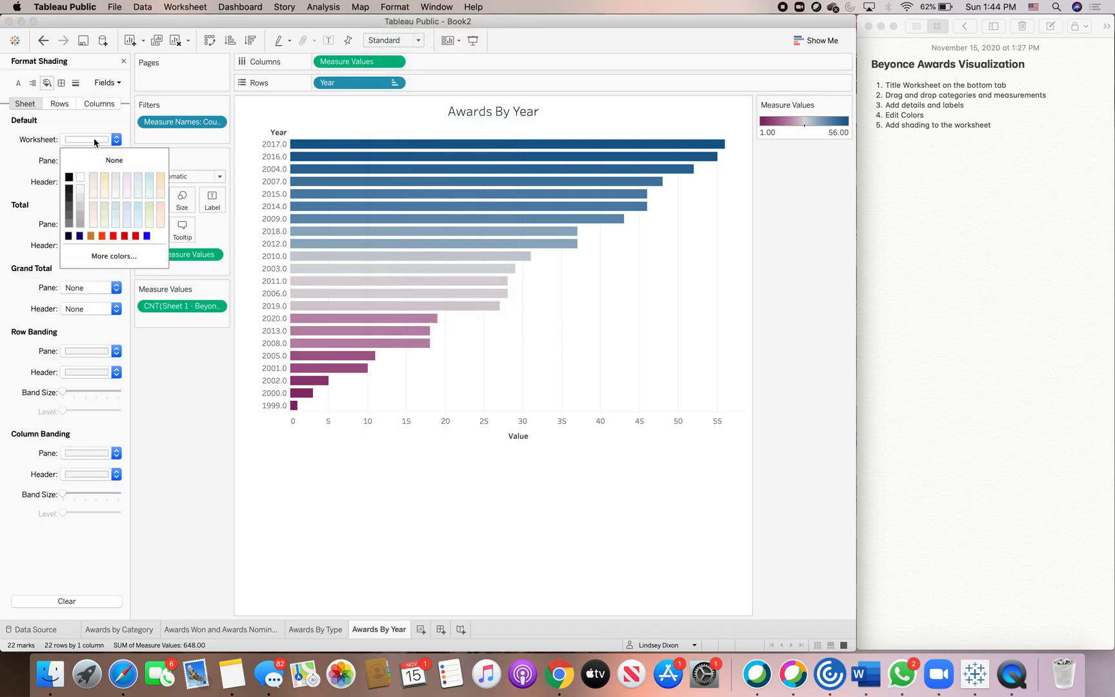
click(68, 236)
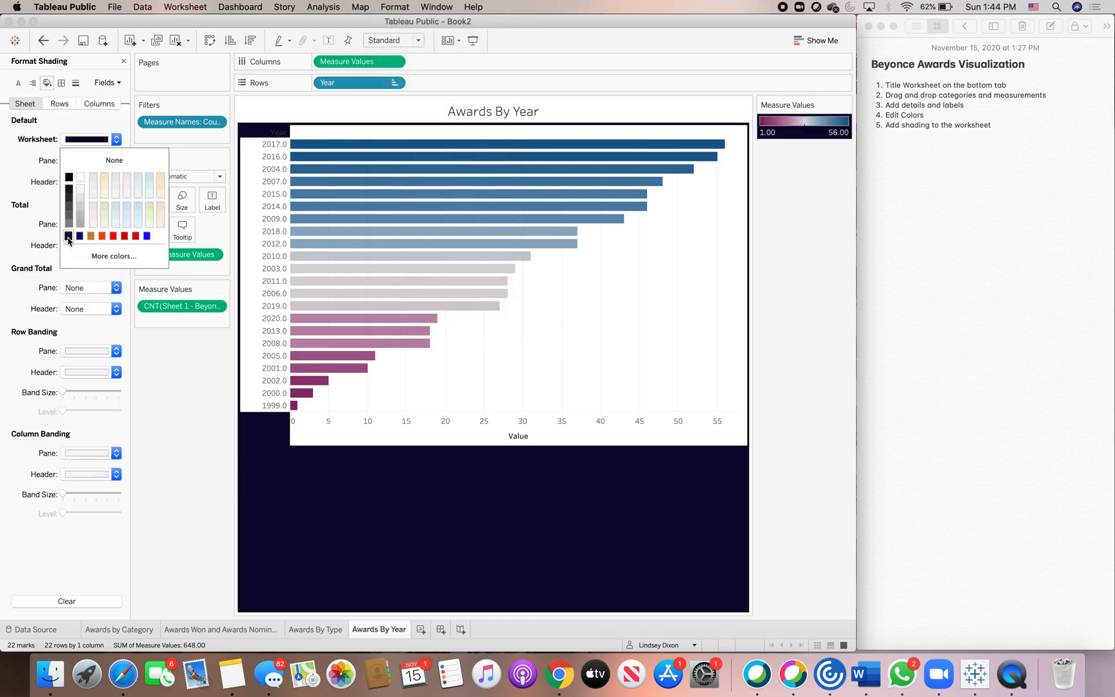
click(156, 374)
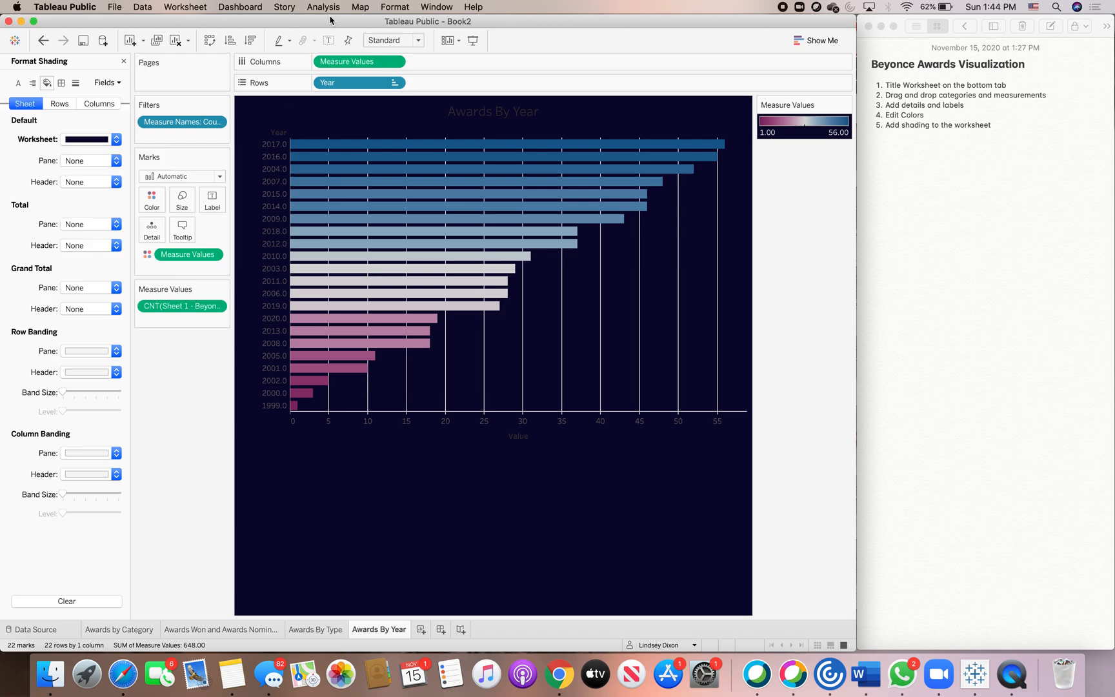
Change the worksheet title's font color to a light shade.
click(398, 8)
click(405, 66)
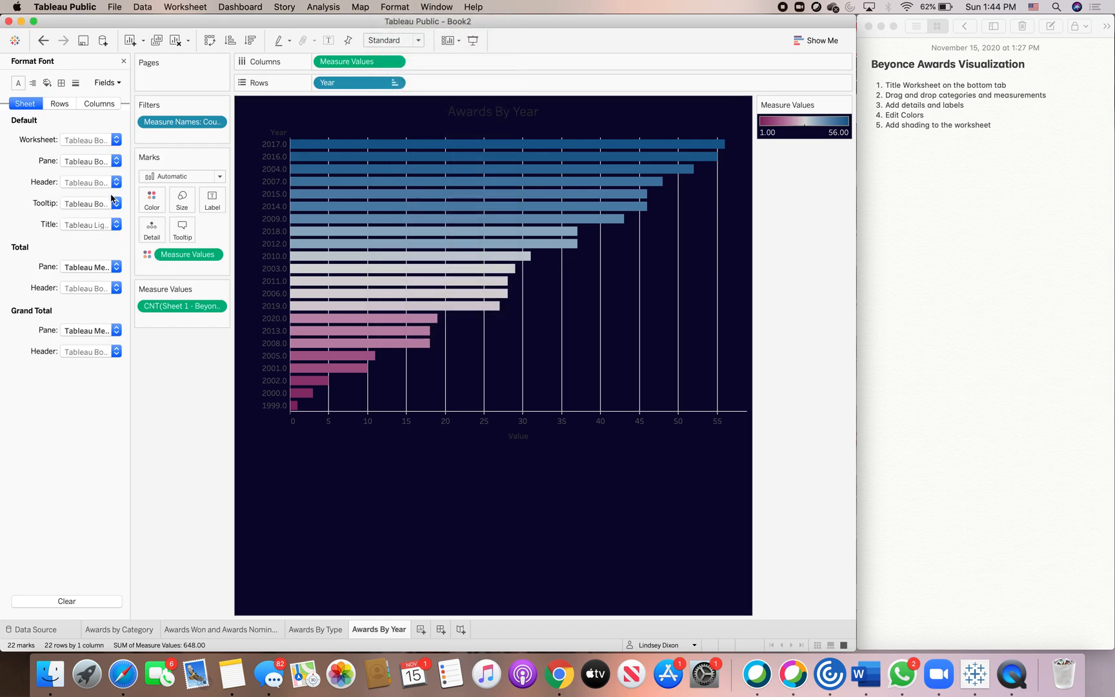
click(115, 224)
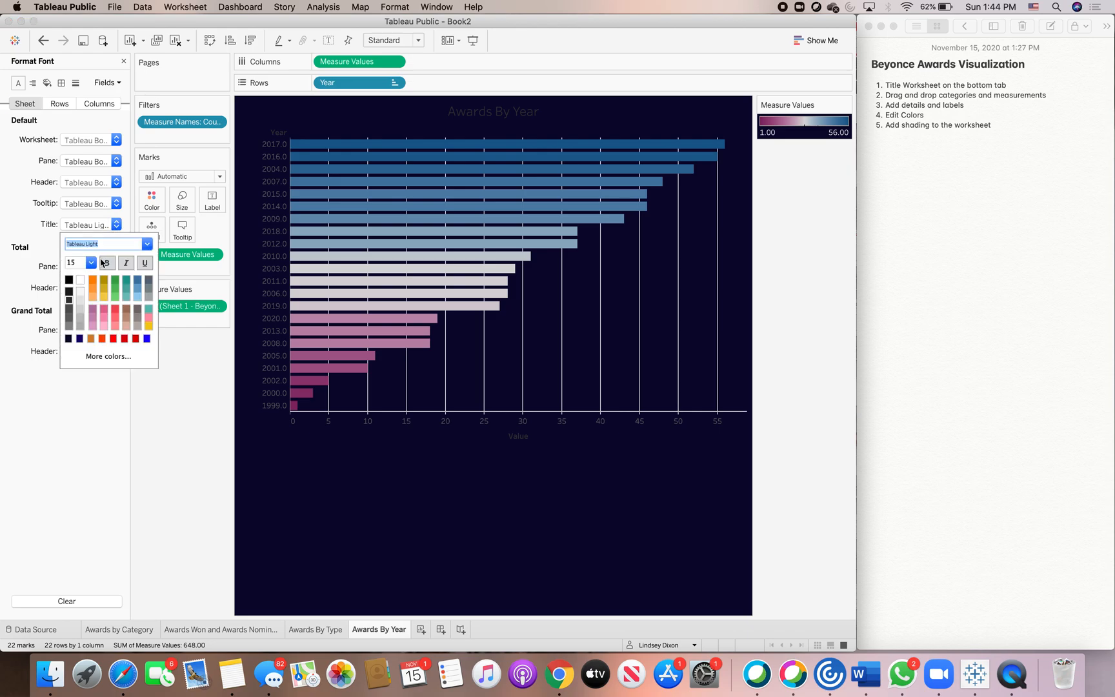
click(137, 298)
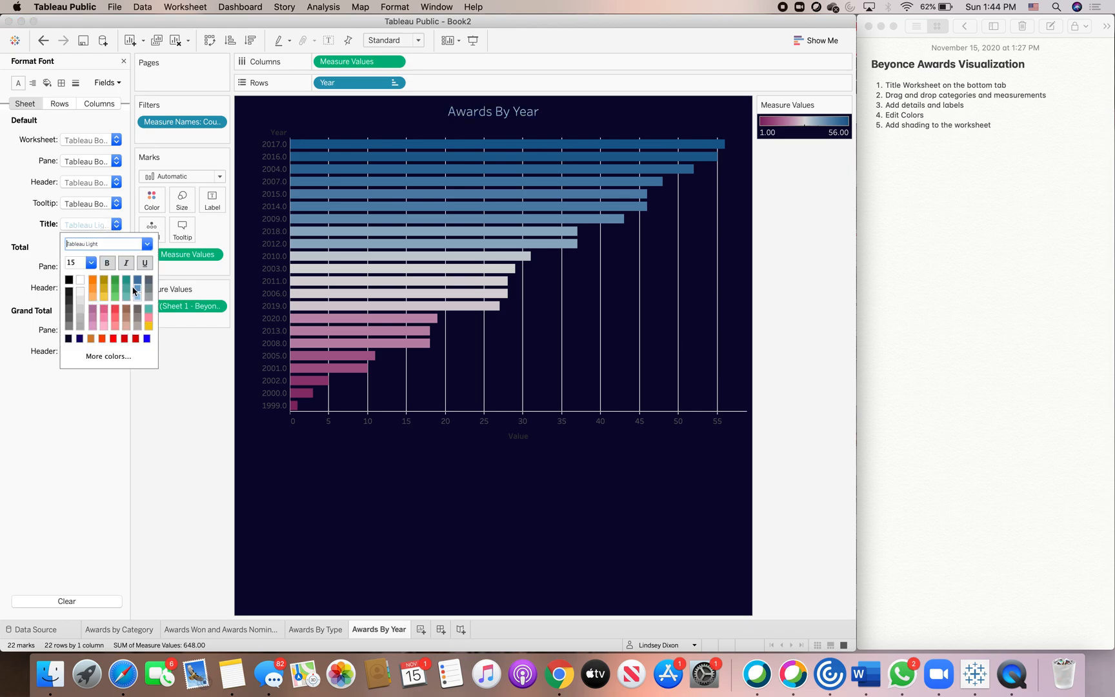
Change the header font color to a light shade.
click(116, 183)
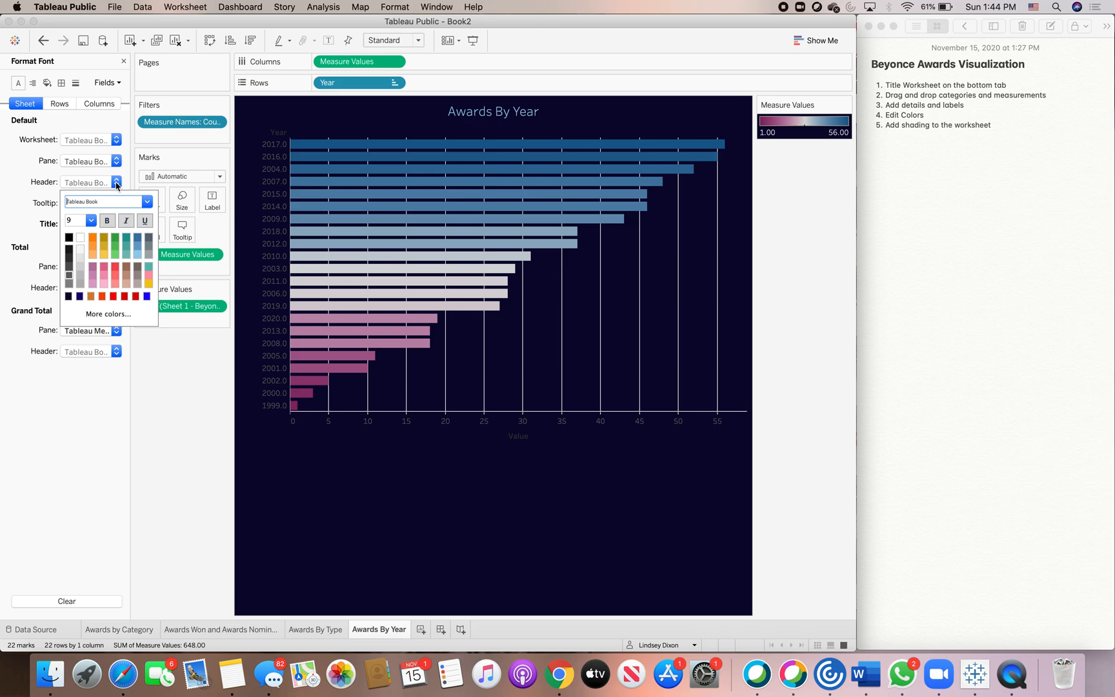
click(137, 256)
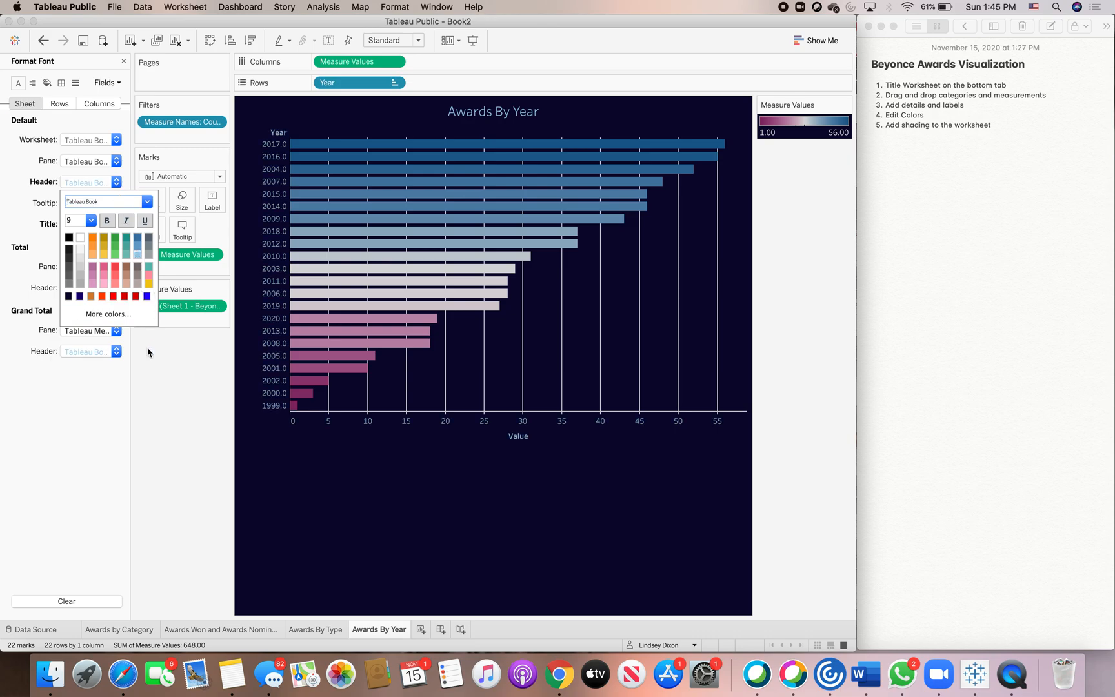
click(167, 370)
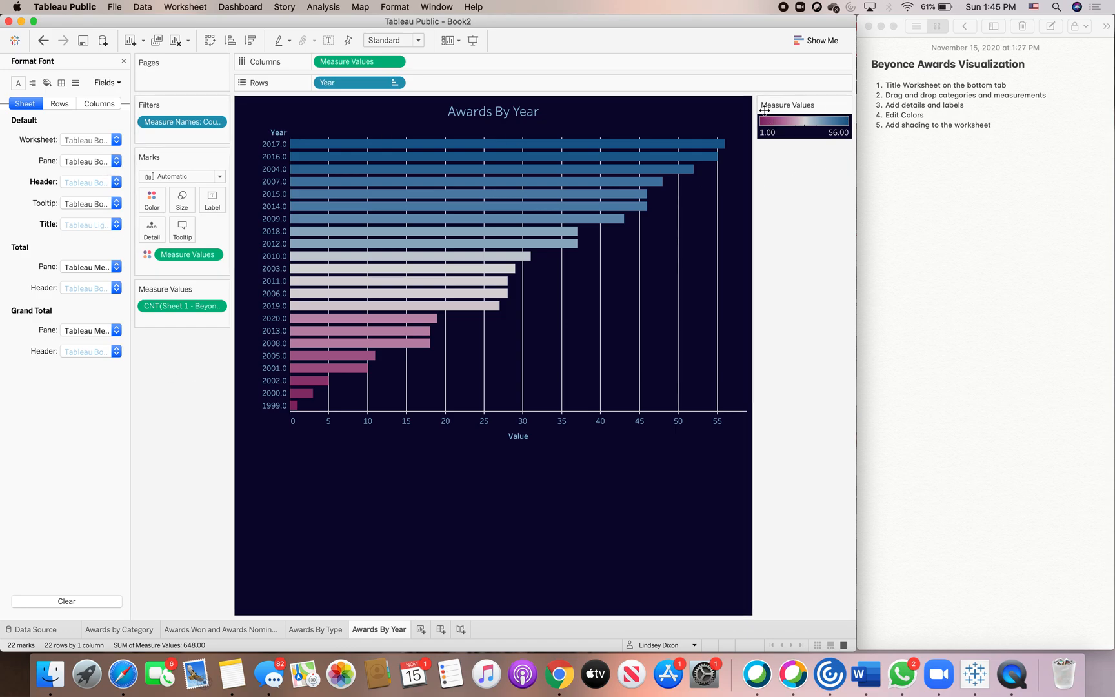
Change the worksheet font color to a light shade.
click(118, 142)
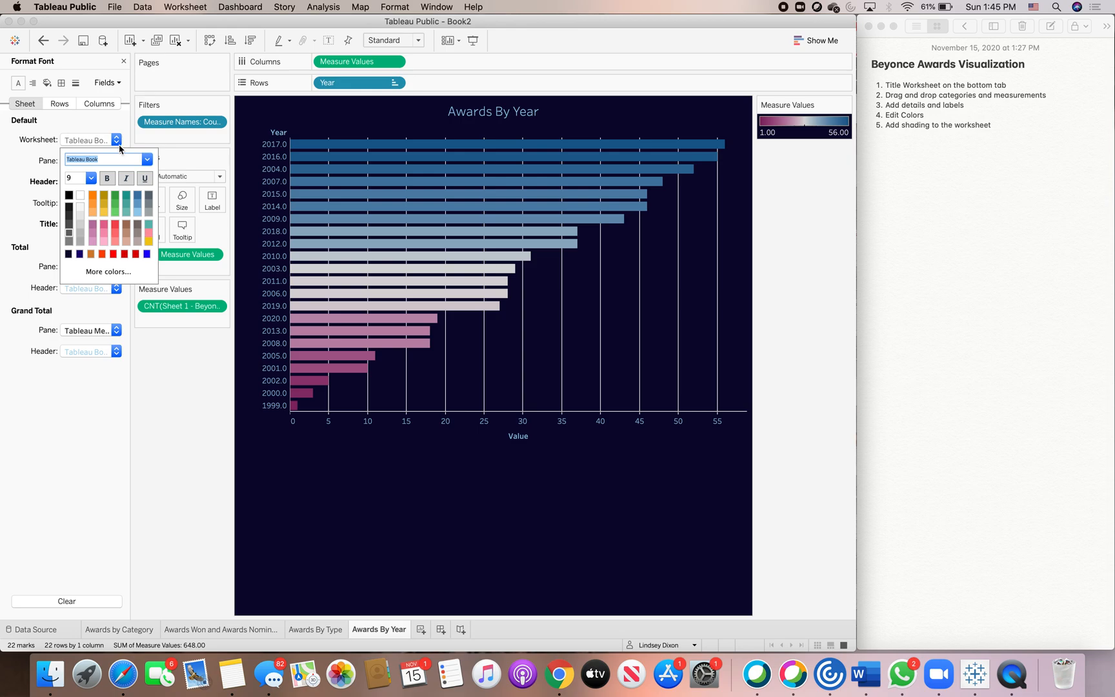
click(138, 212)
click(161, 356)
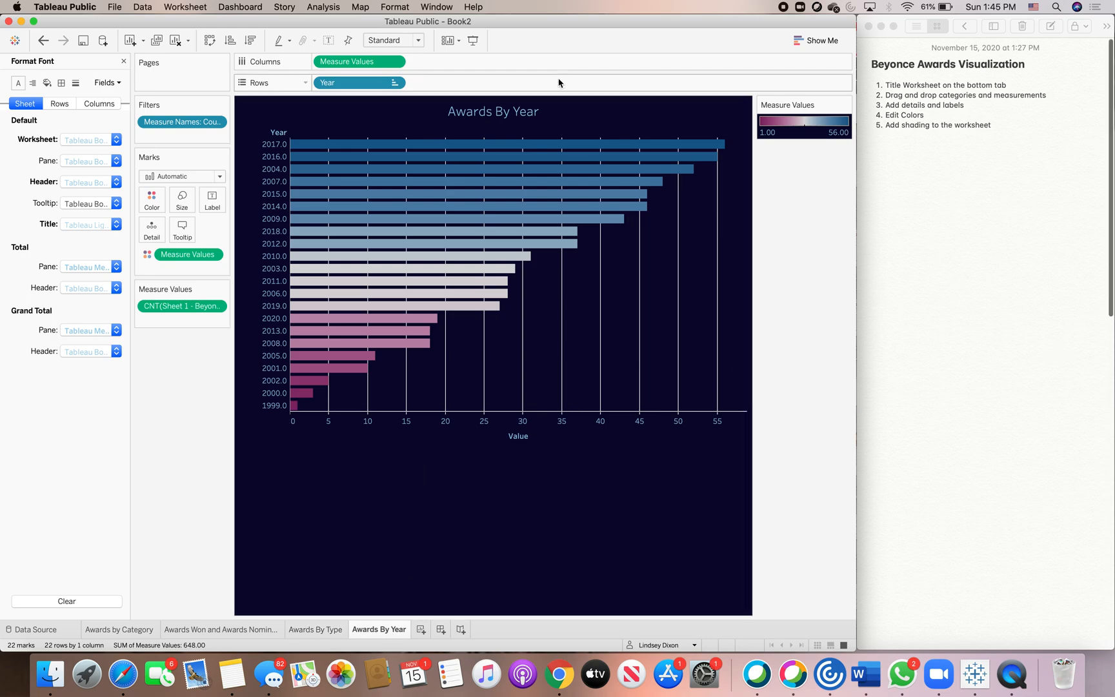
Try to set the worksheet title's font size to 12.
double_click(541, 113)
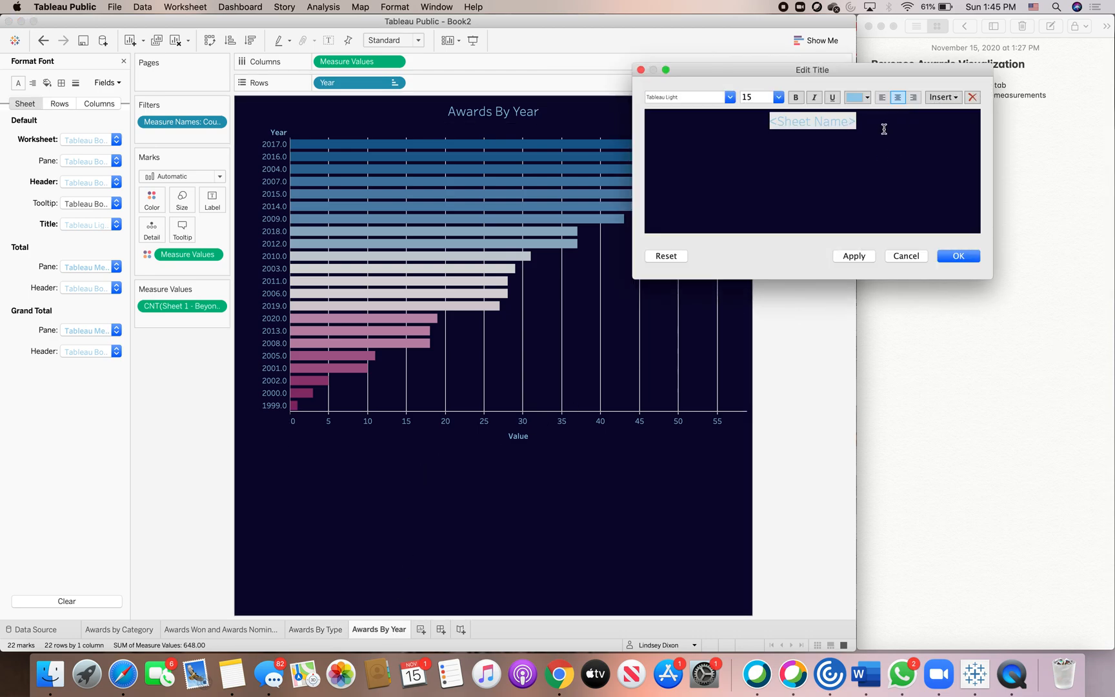
click(778, 98)
click(767, 149)
click(953, 256)
Copy the Awards by Year description paragraph from the notes.
scroll(953, 335, down, 10)
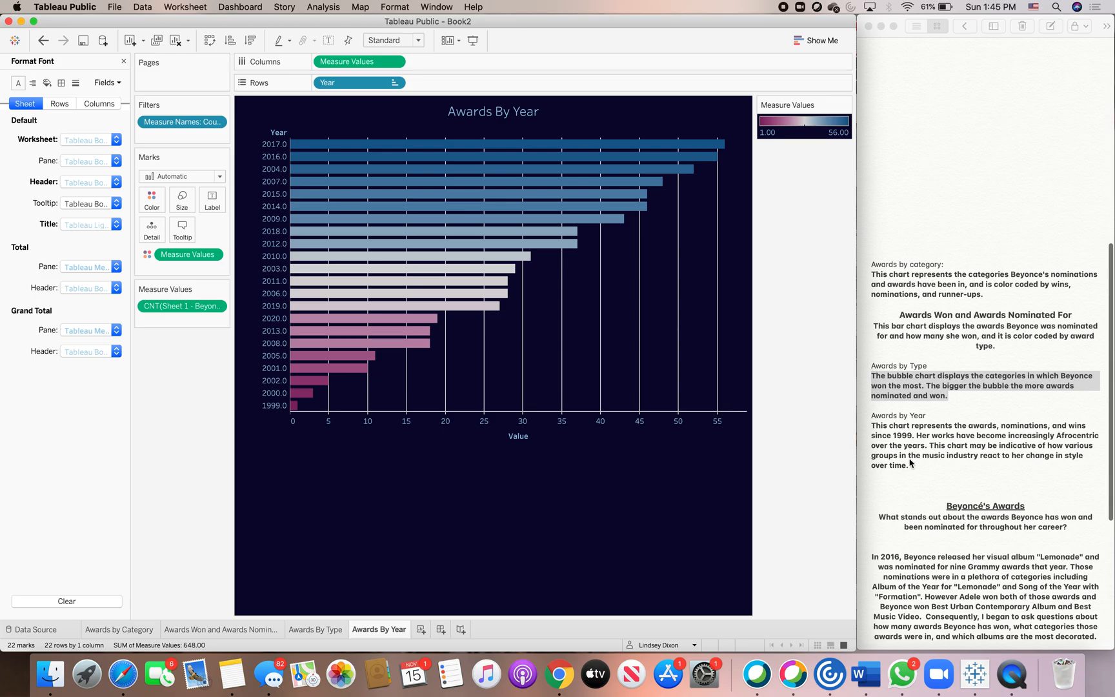
click(909, 462)
drag(909, 464, 872, 426)
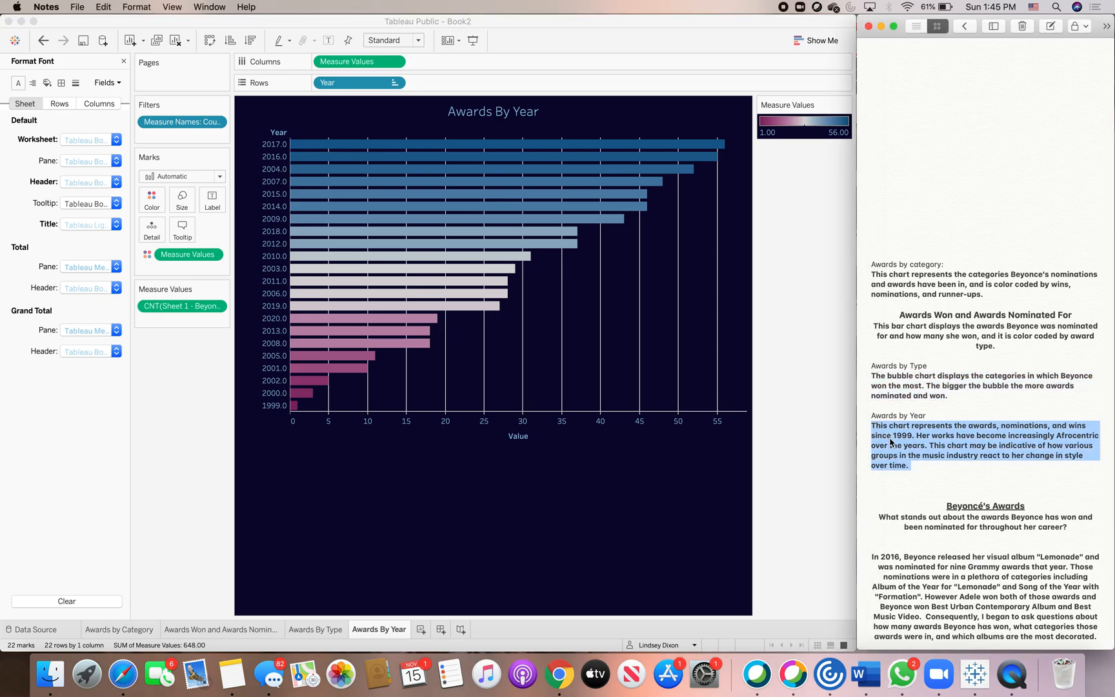
right_click(890, 438)
click(898, 428)
right_click(983, 145)
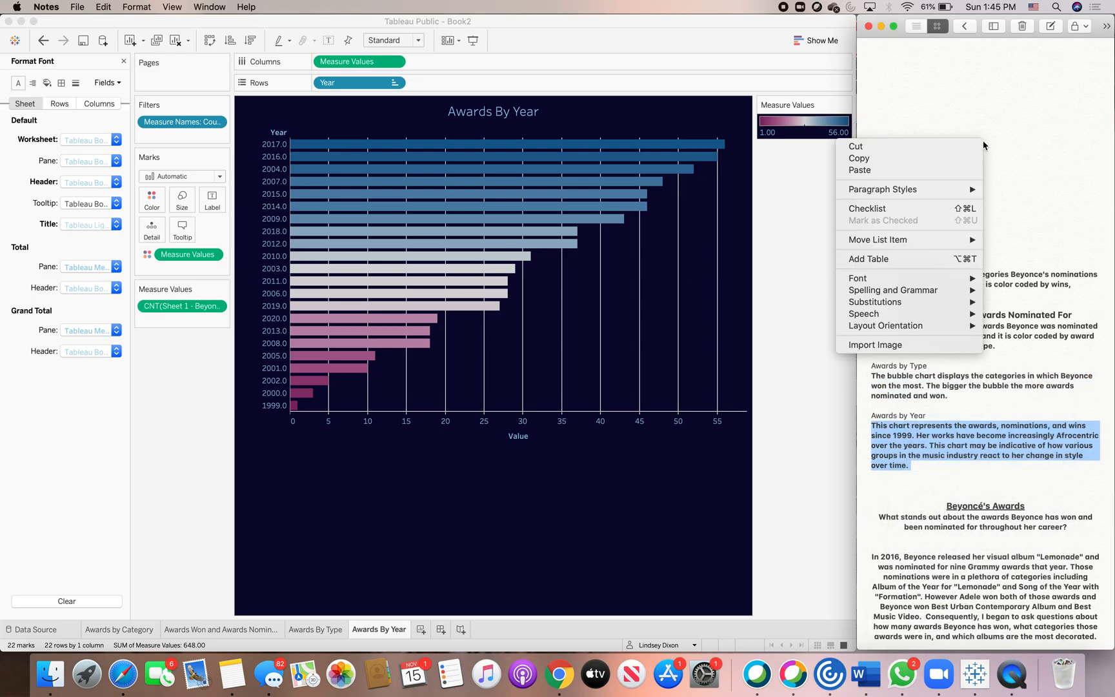
click(731, 136)
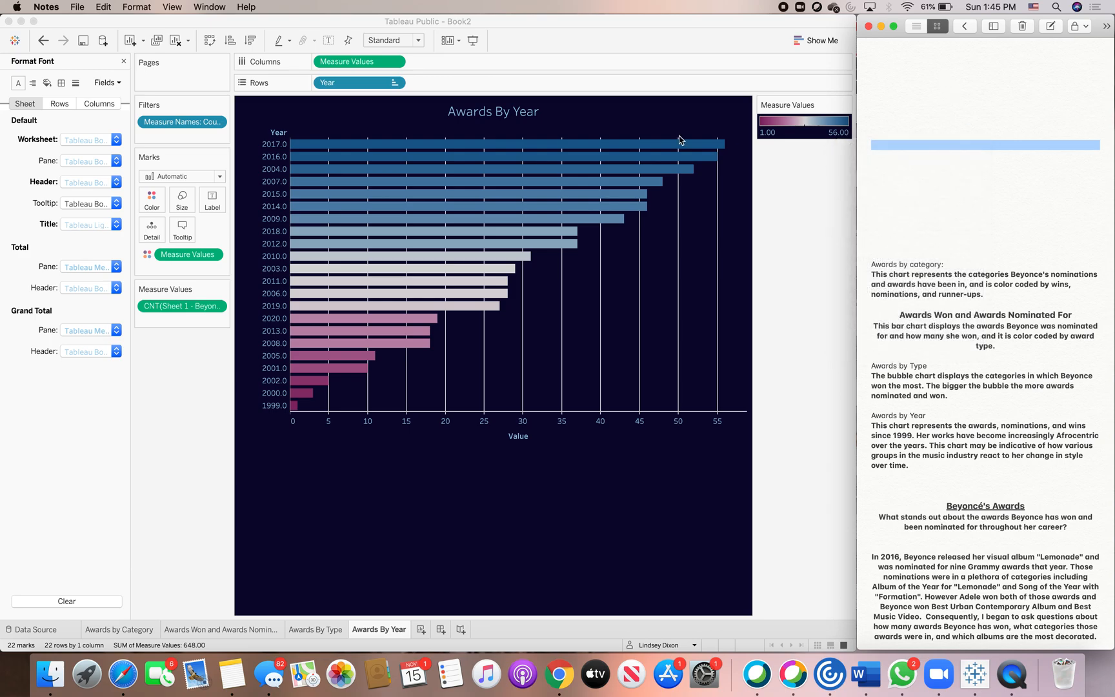
Paste the copied description into the title beneath the sheet name, at font size 12.
double_click(508, 113)
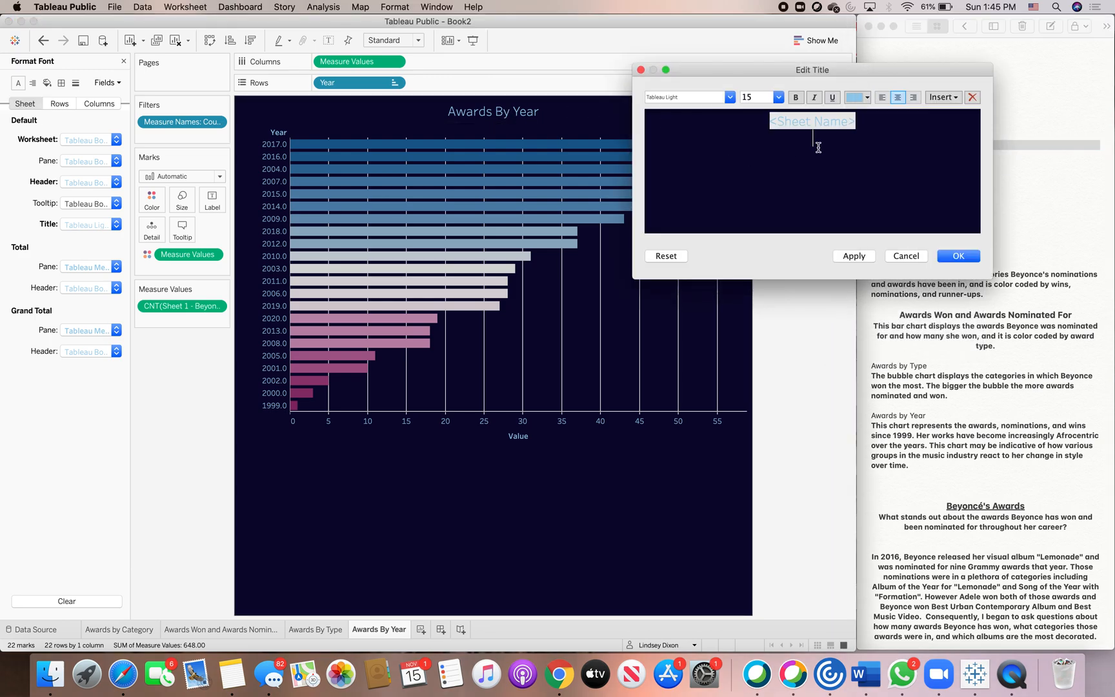
click(778, 96)
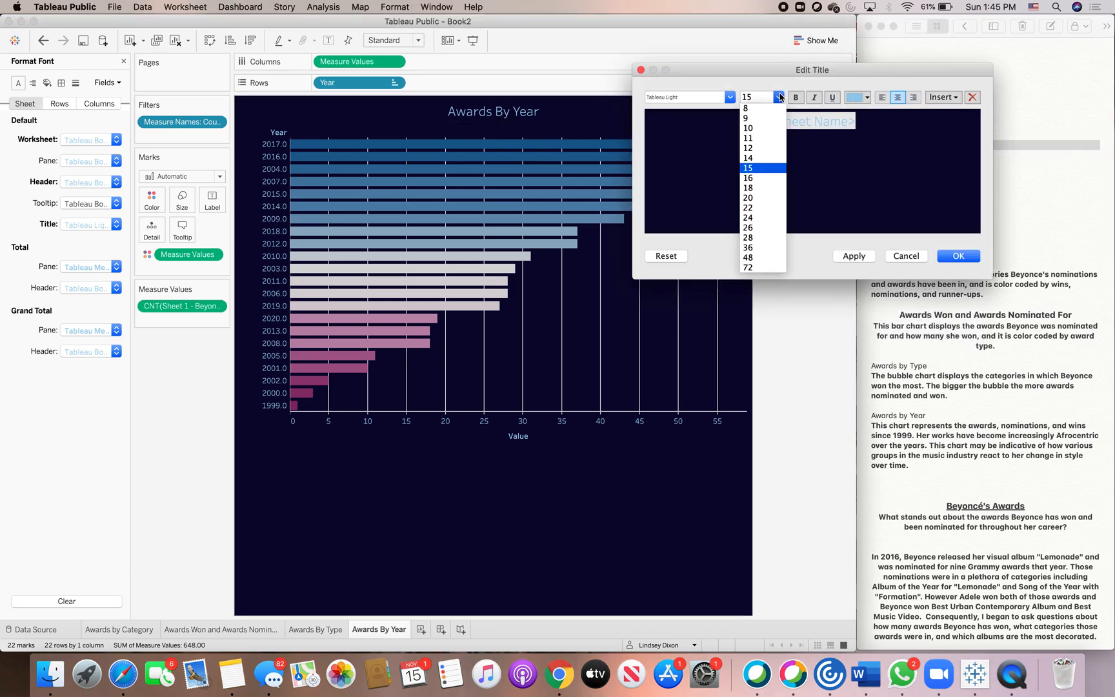
click(763, 148)
right_click(806, 145)
click(842, 211)
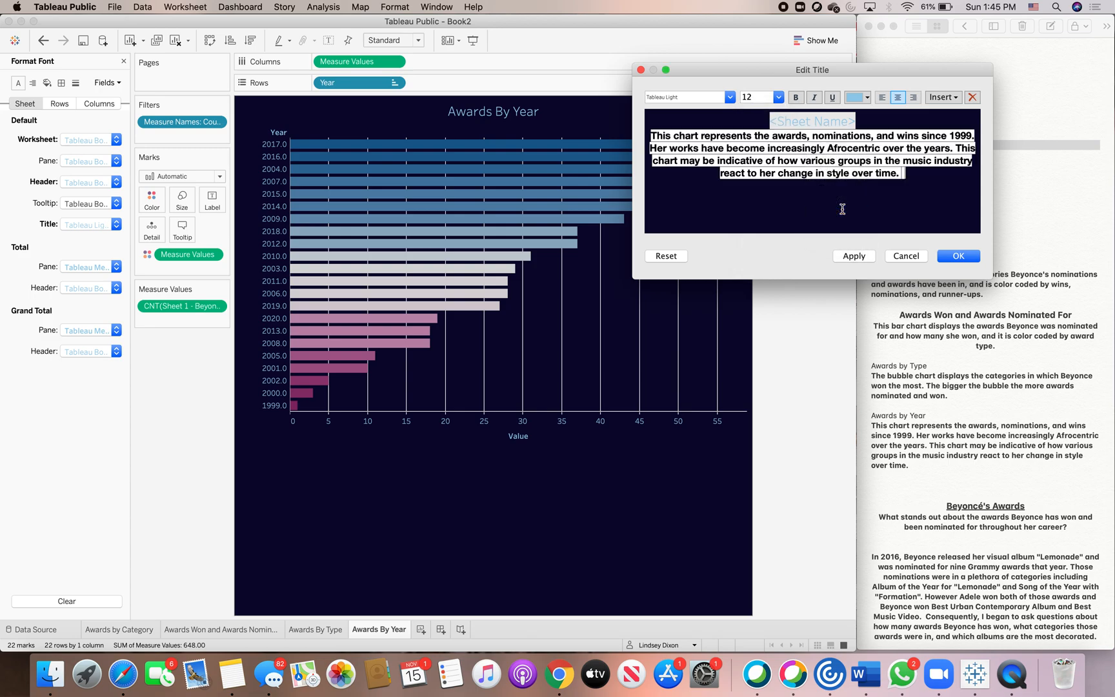
Color all of the title text light blue and apply the title.
key(super+a)
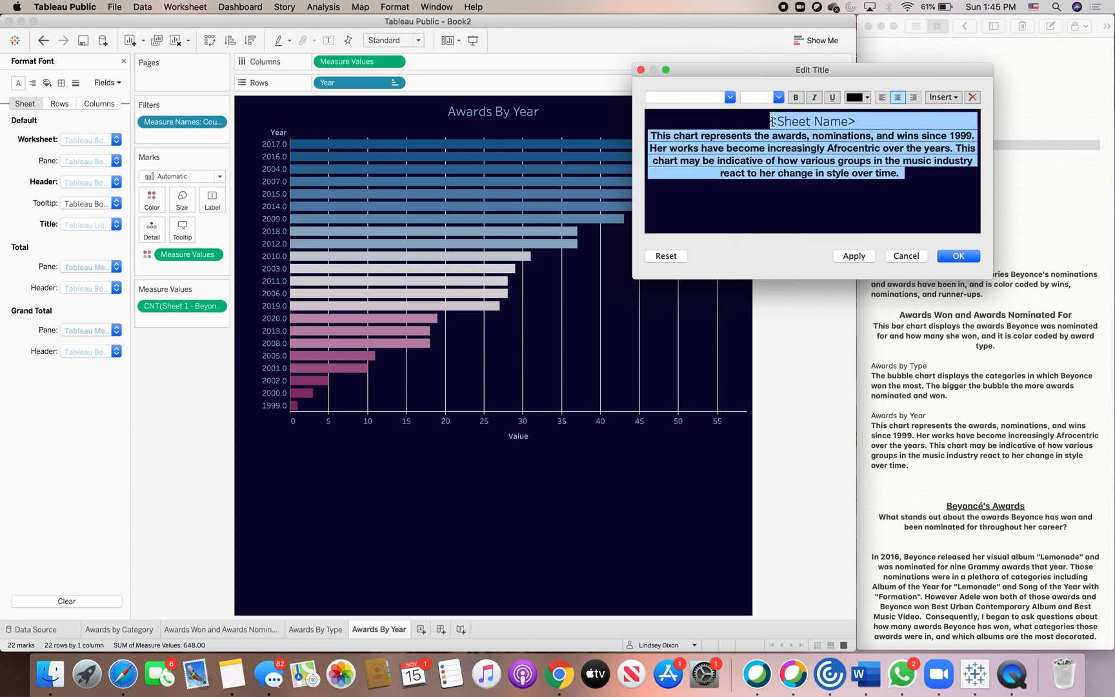
click(866, 96)
click(922, 129)
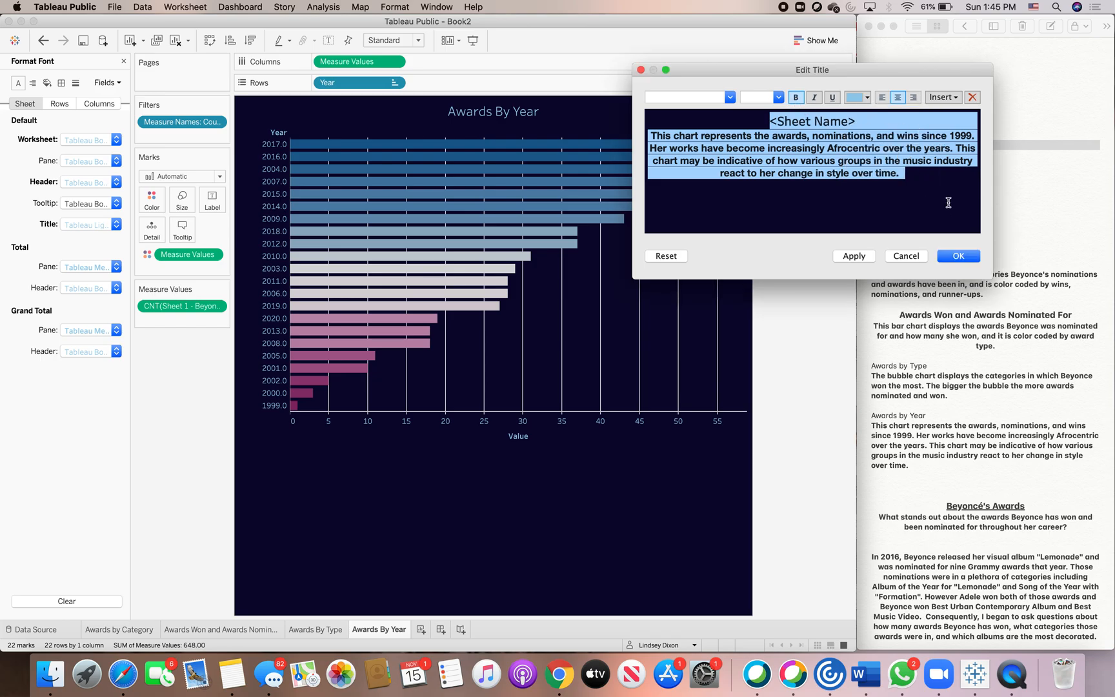
click(957, 256)
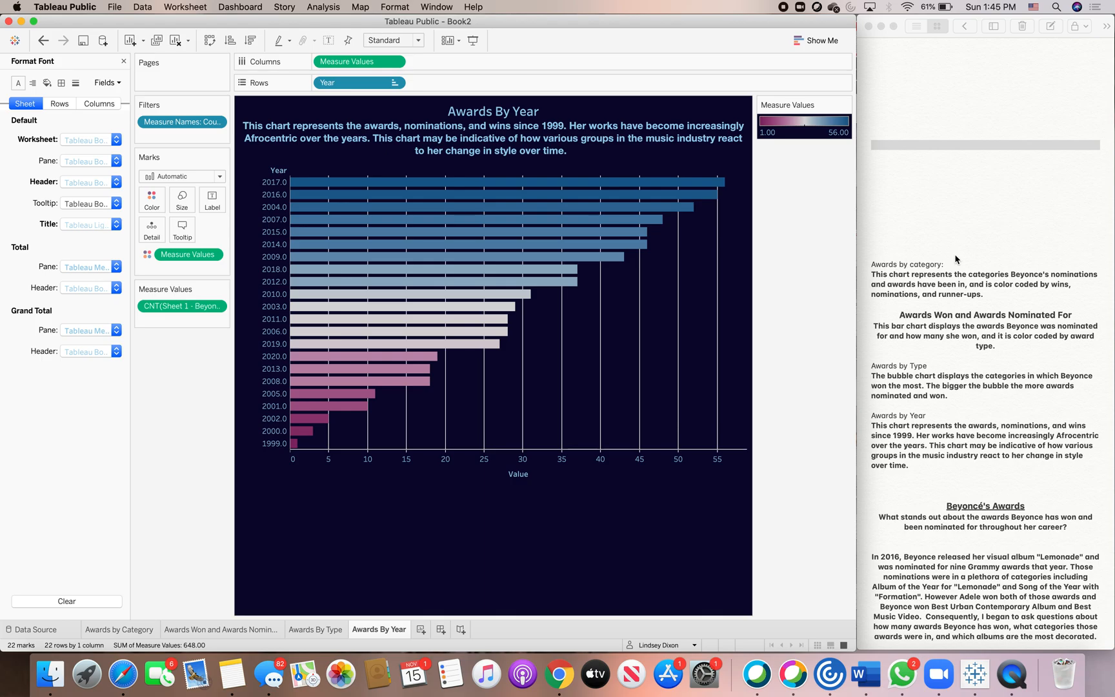
Review the finished worksheets by switching between the sheet tabs.
click(318, 629)
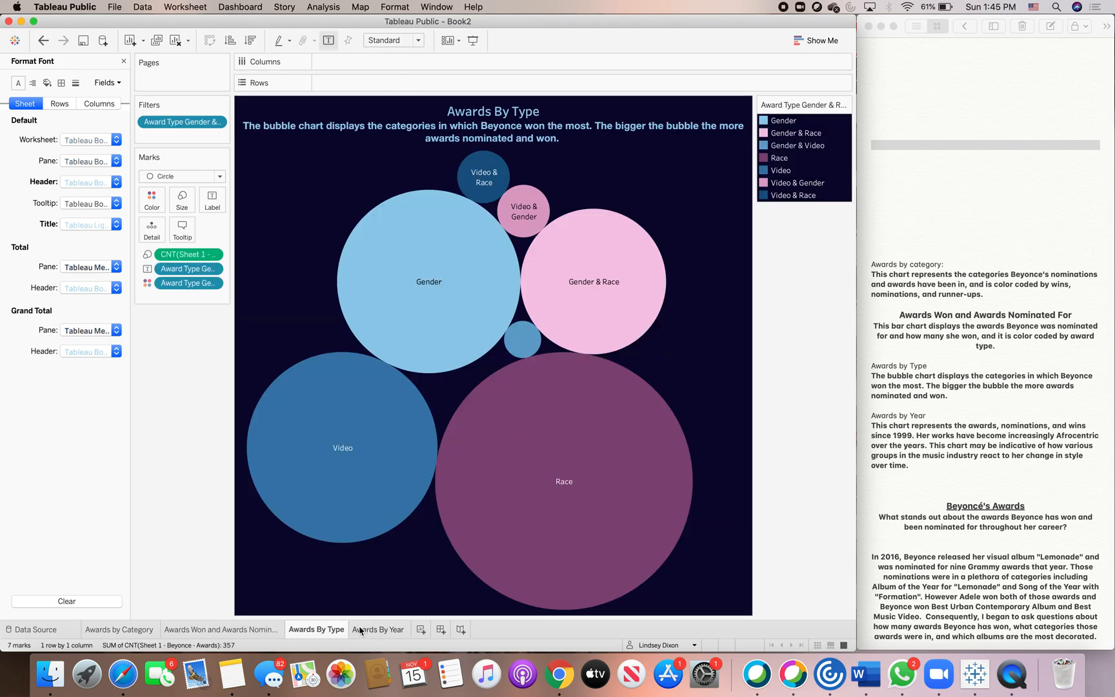
click(137, 629)
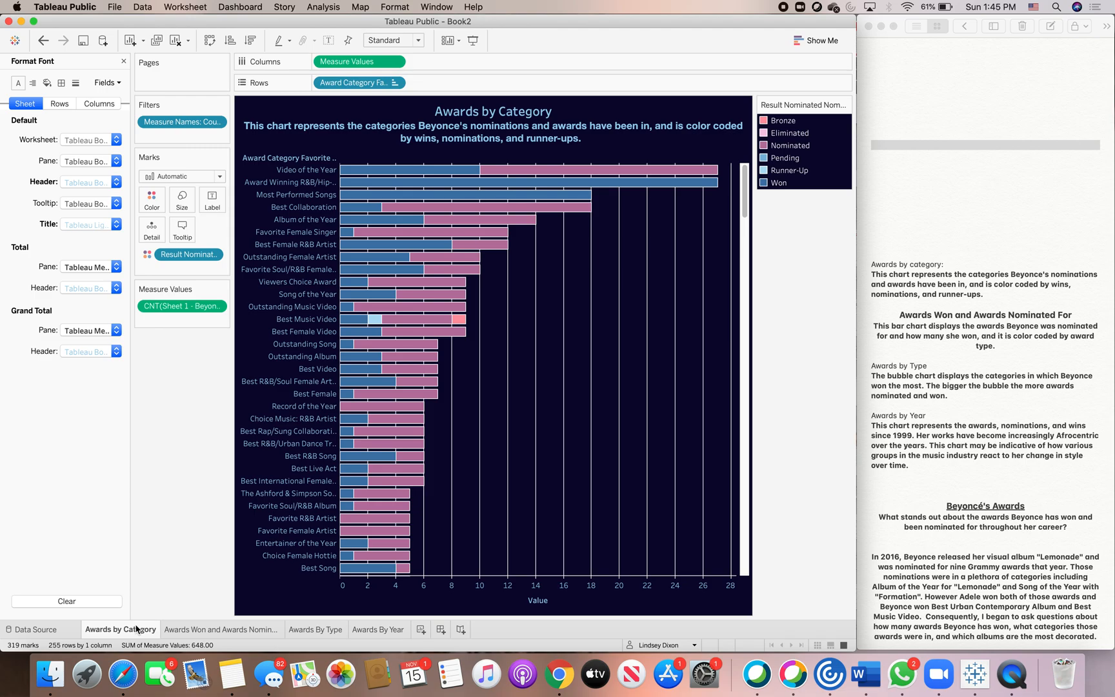
click(186, 629)
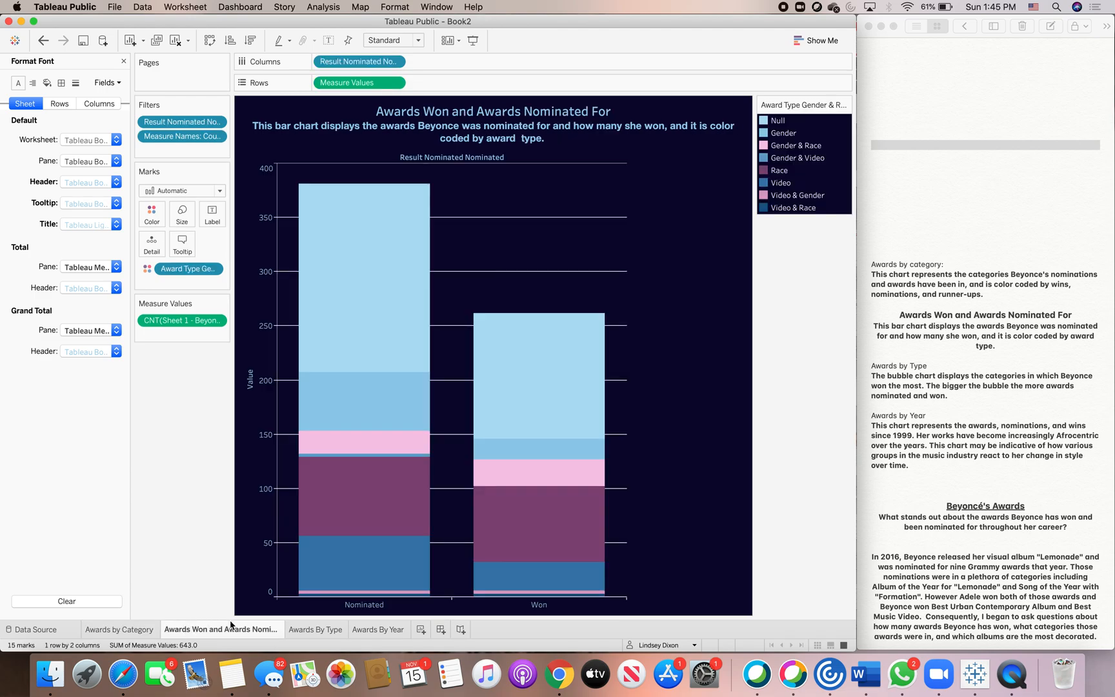
click(313, 632)
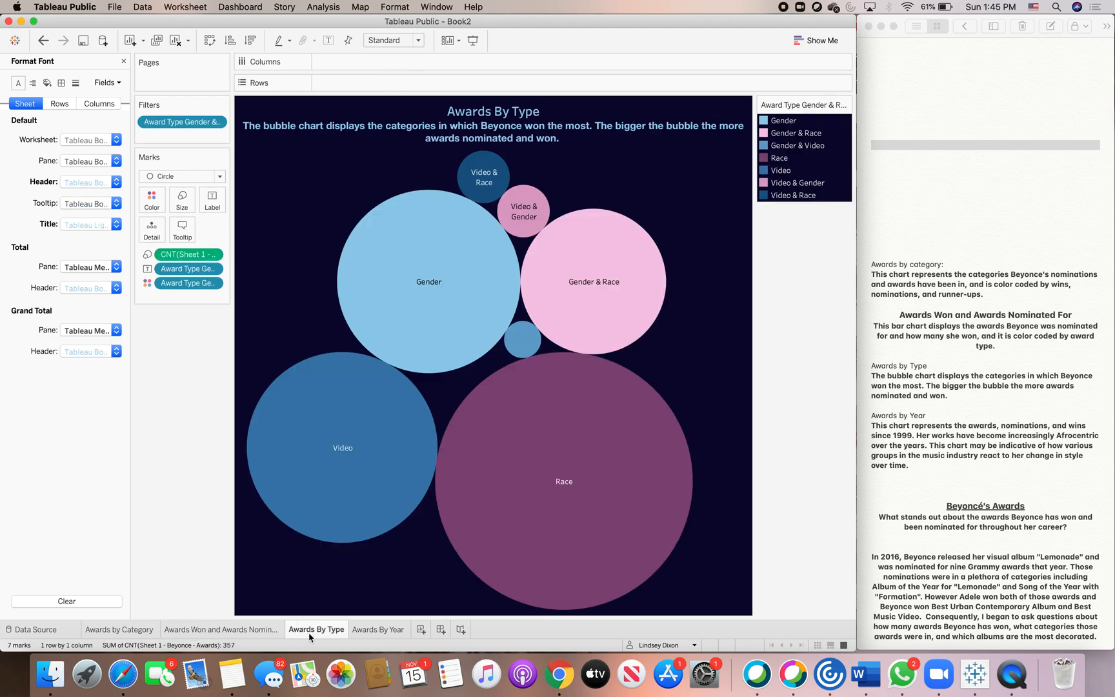
click(380, 634)
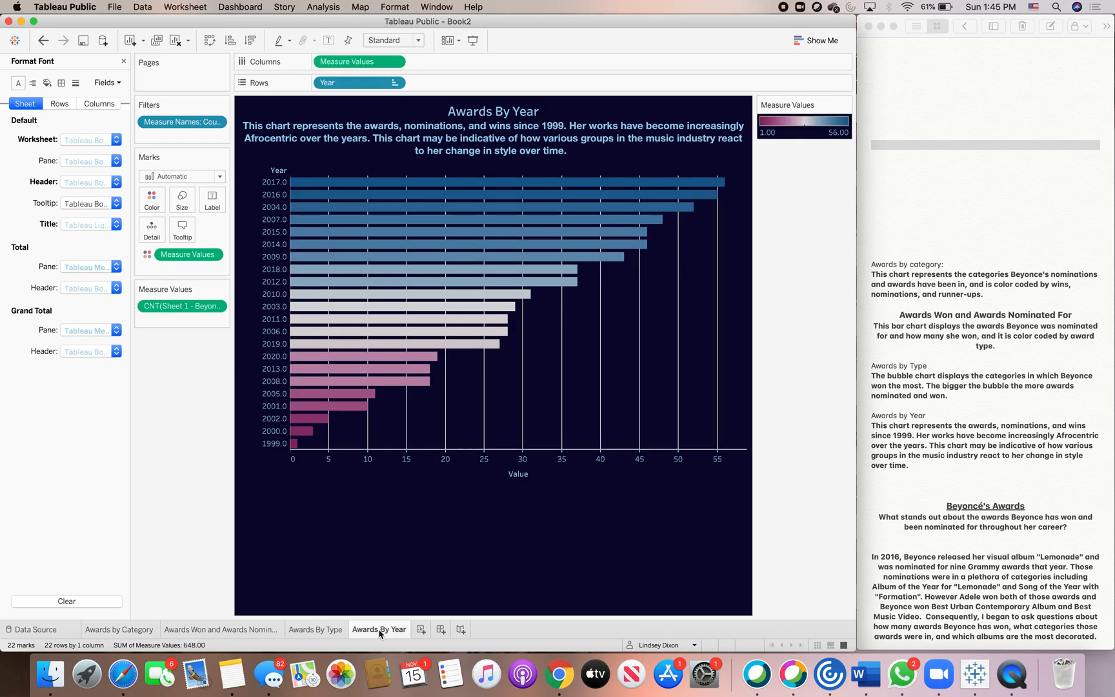